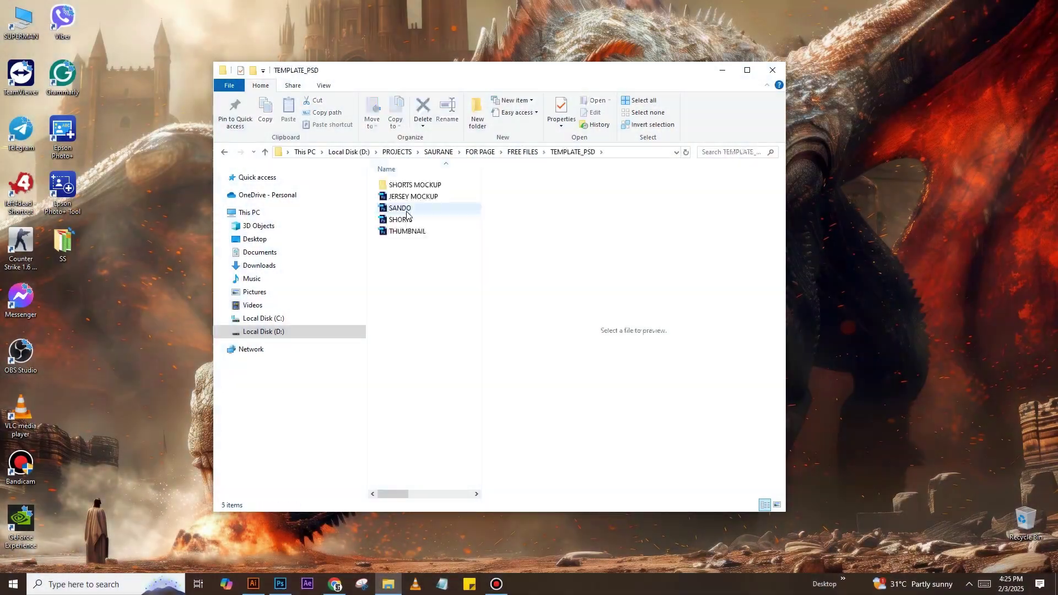
Open SHORTS.psd and set the BASE COLOR fill to light blue 40b8ff from the COLOR CODE reference
click(402, 220)
double_click(402, 221)
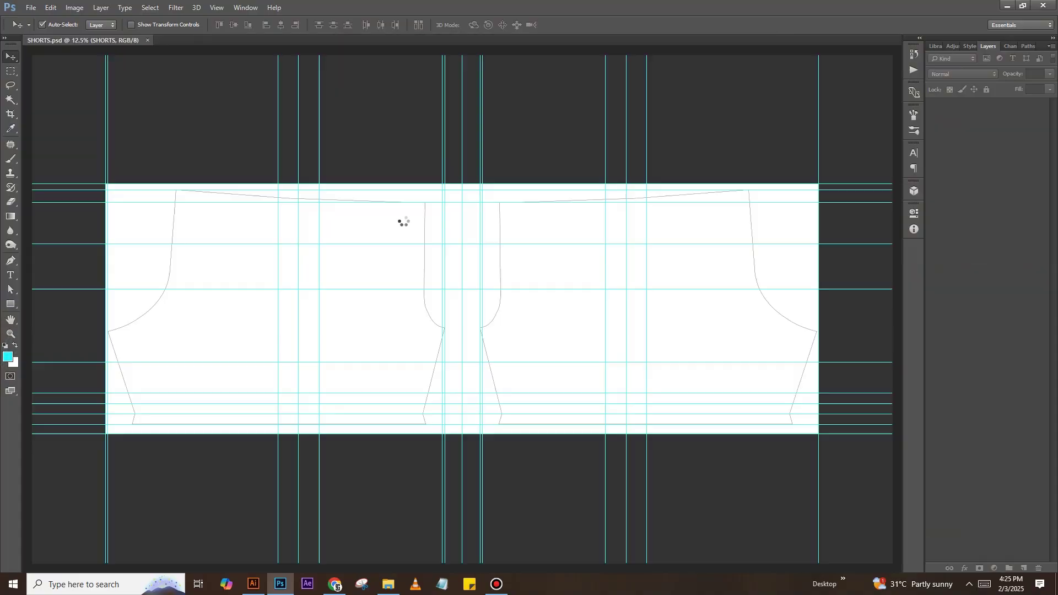
double_click(957, 144)
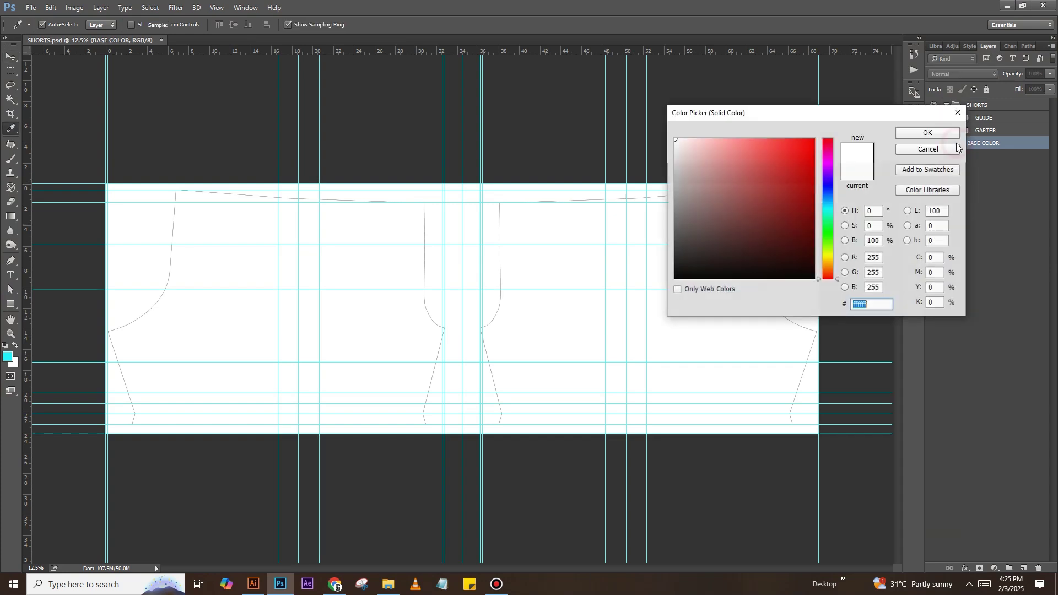
click(389, 584)
click(532, 152)
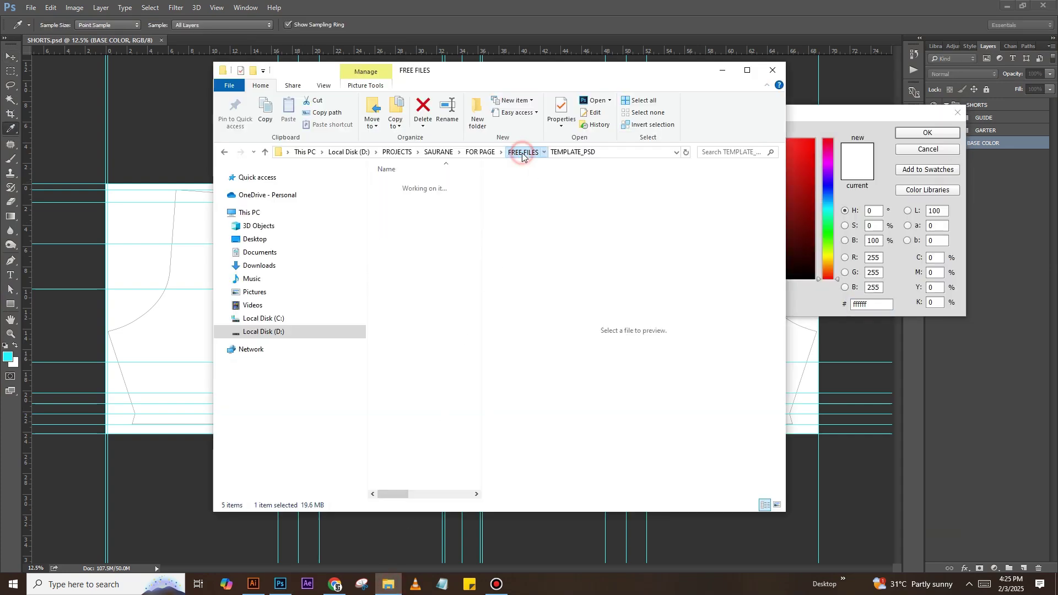
double_click(414, 197)
double_click(412, 187)
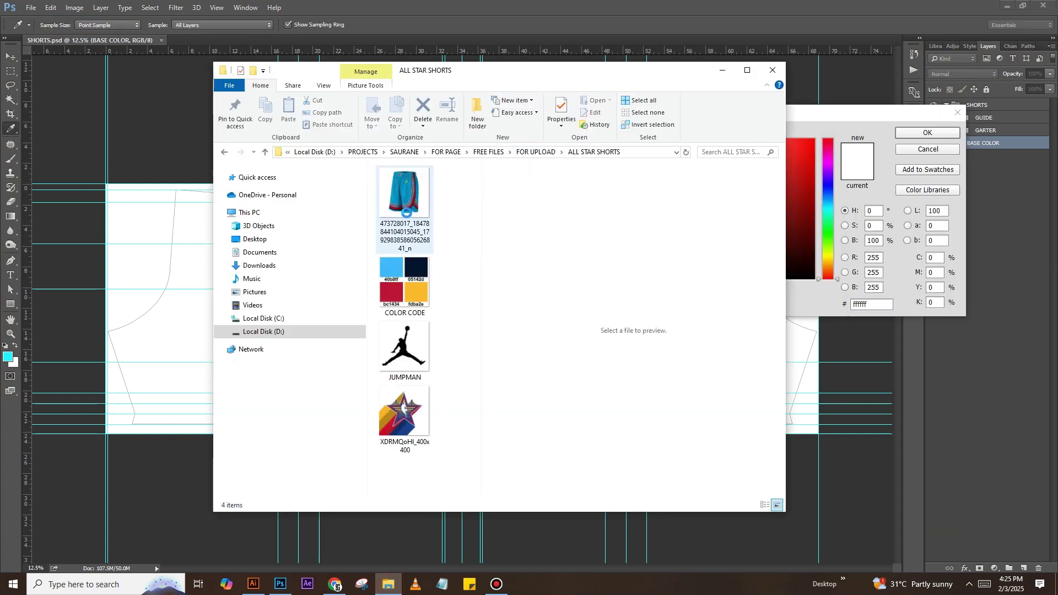
click(405, 284)
click(722, 73)
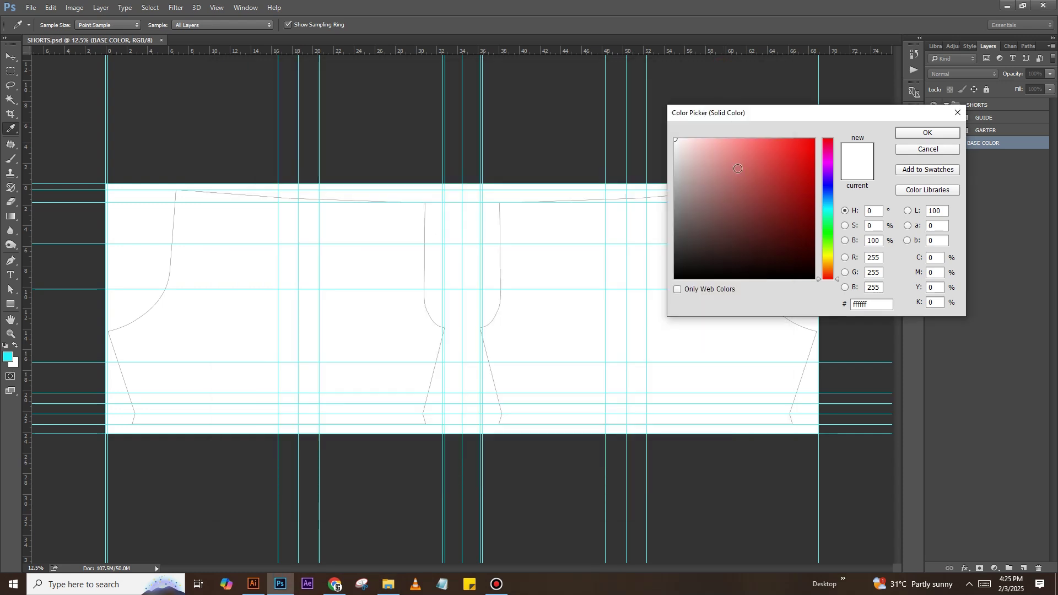
text(40b8ff)
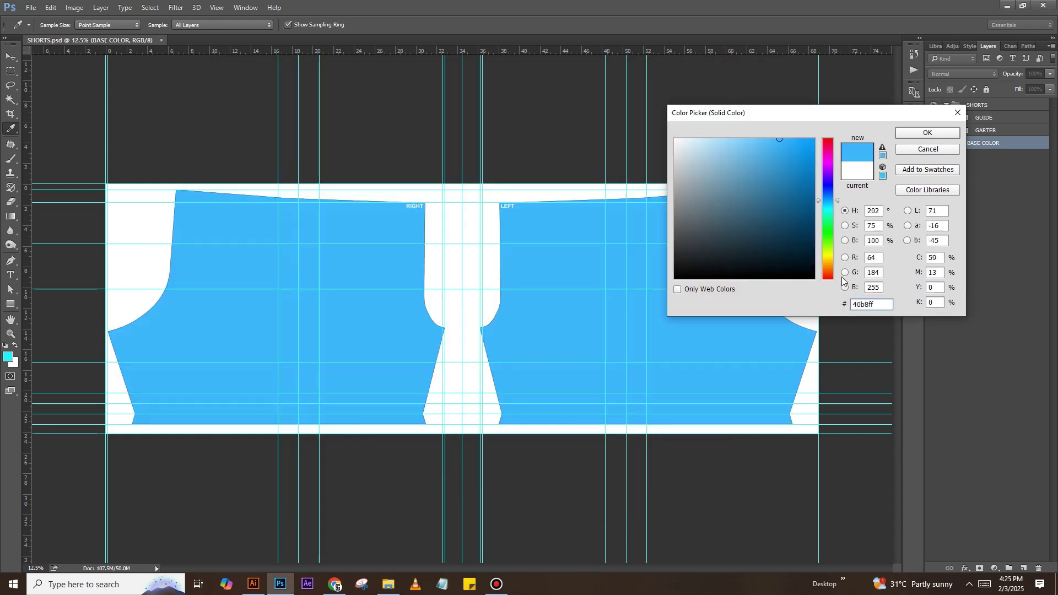
click(929, 134)
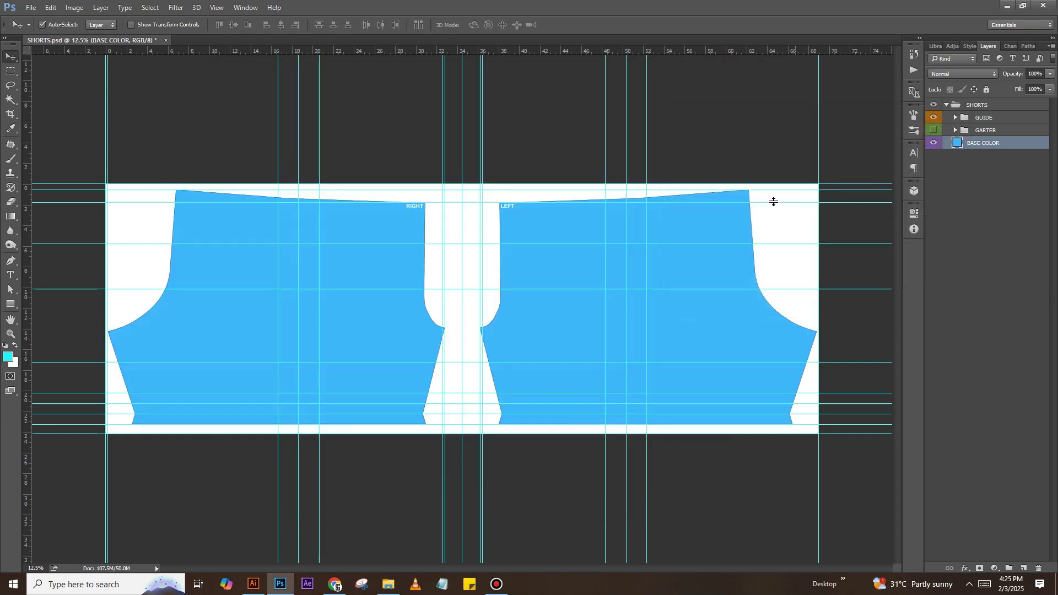
Add a new layer in the GUIDE folder and copy the RIGHT panel onto its own layer
click(991, 119)
key(ctrl+shift+alt+n)
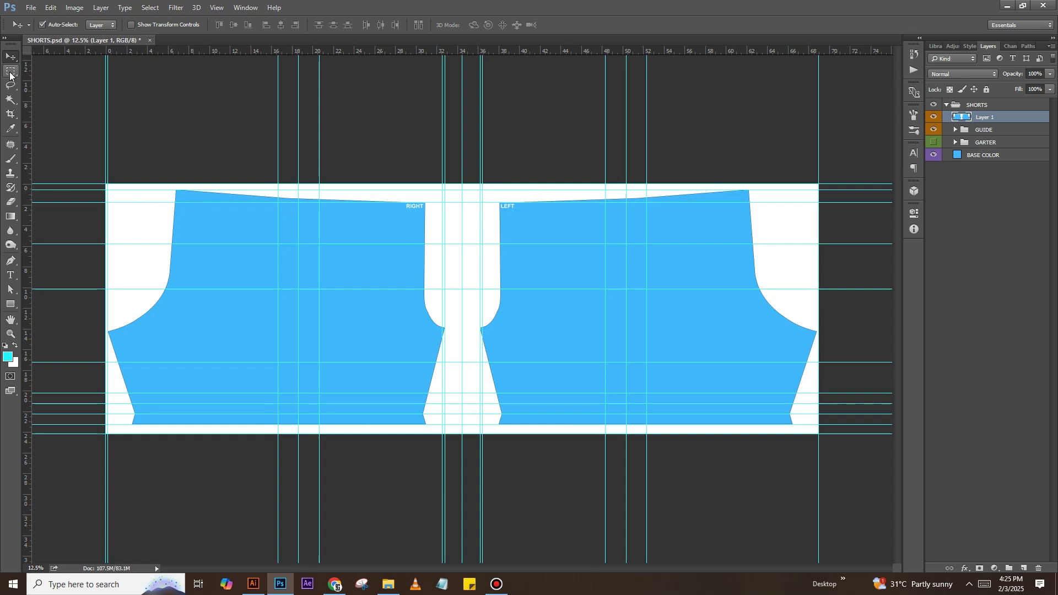
click(10, 71)
drag(109, 189, 445, 425)
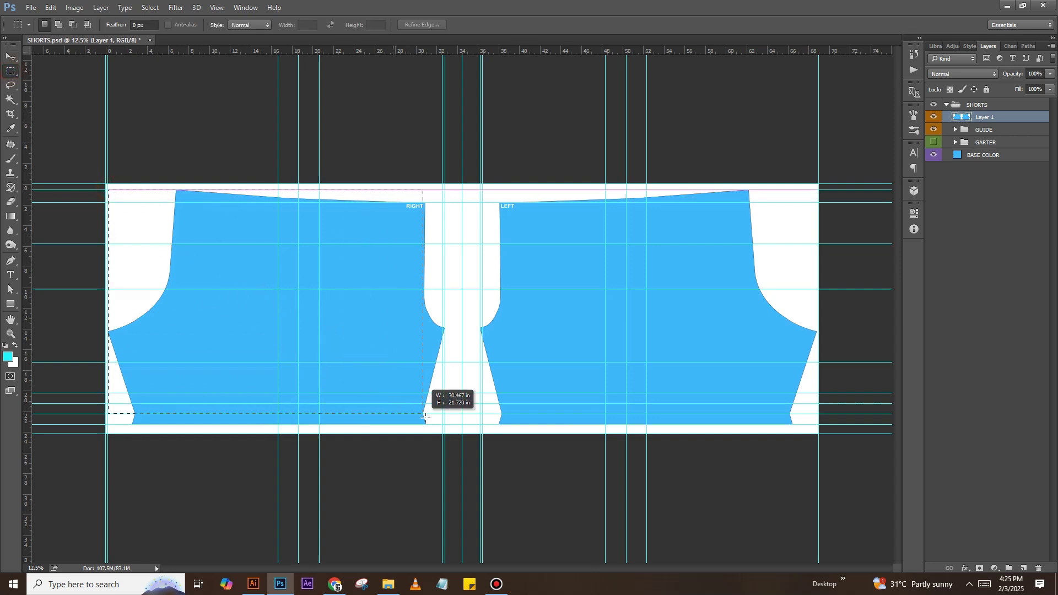
key(ctrl+j)
key(v)
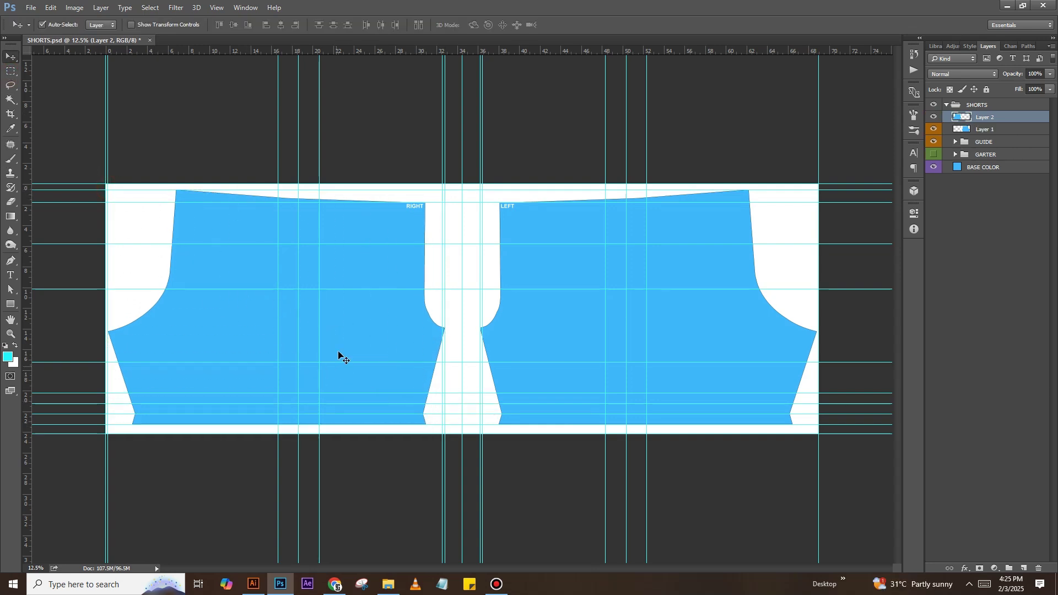
mouse_move(343, 357)
mouse_down()
mouse_move(257, 580)
mouse_move(381, 325)
mouse_up()
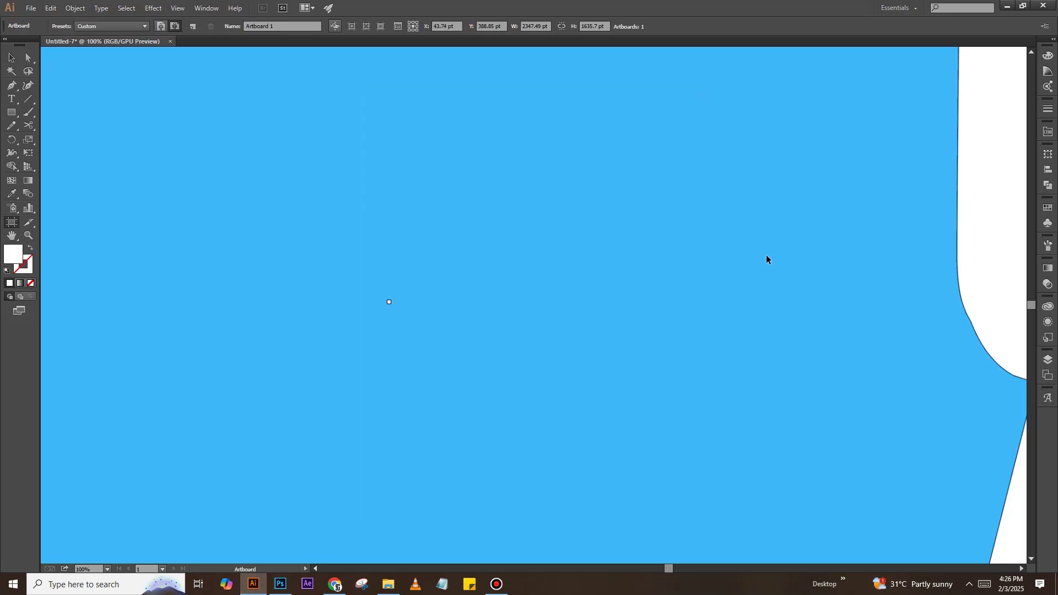
Show rulers and add guides on the artboard's left, right, top and bottom edges, checking the waistband
click(12, 57)
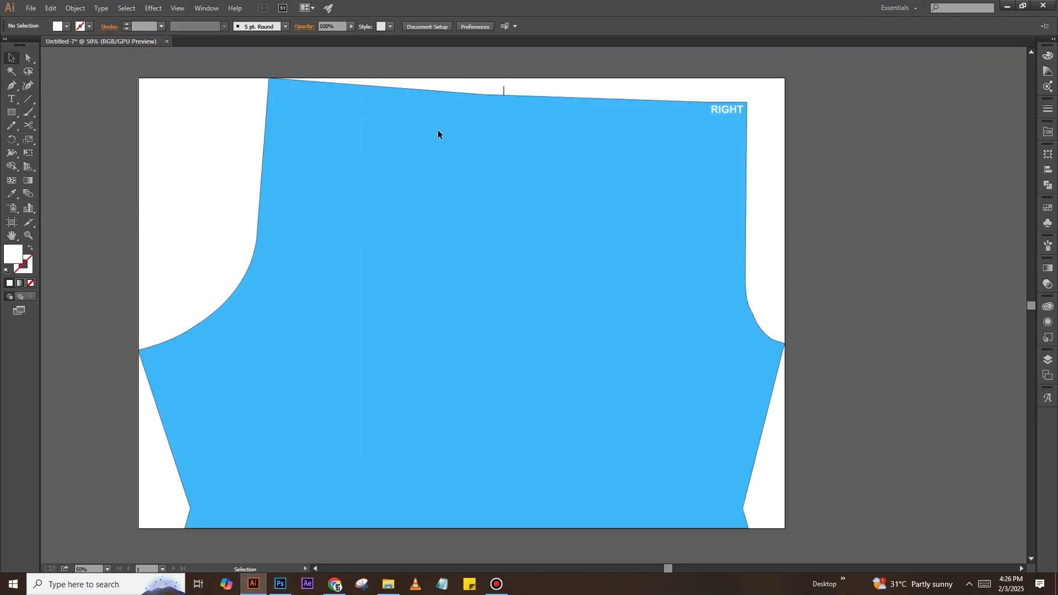
key(ctrl+r)
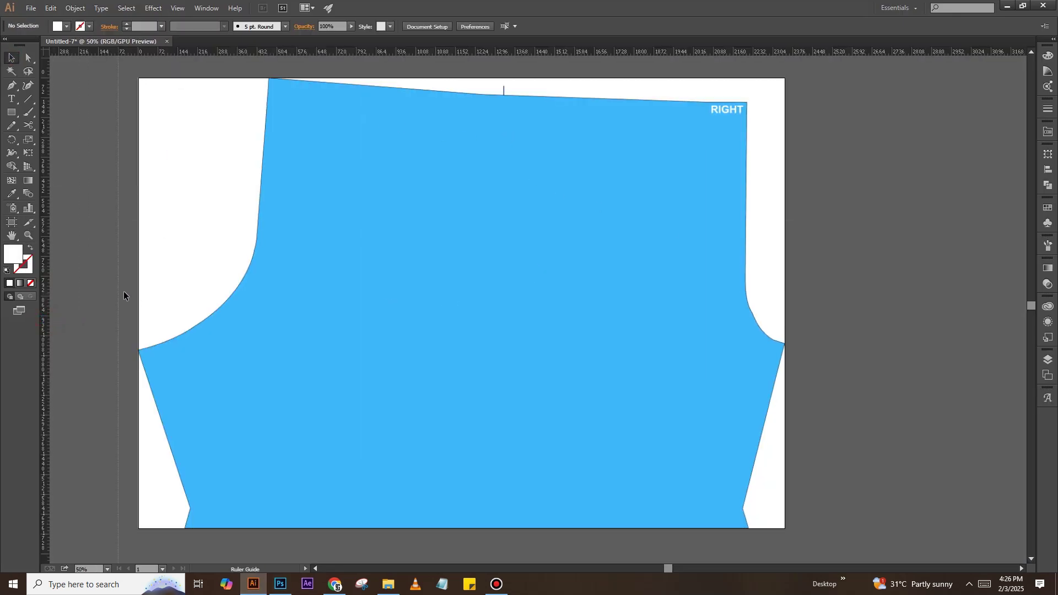
drag(124, 291, 139, 292)
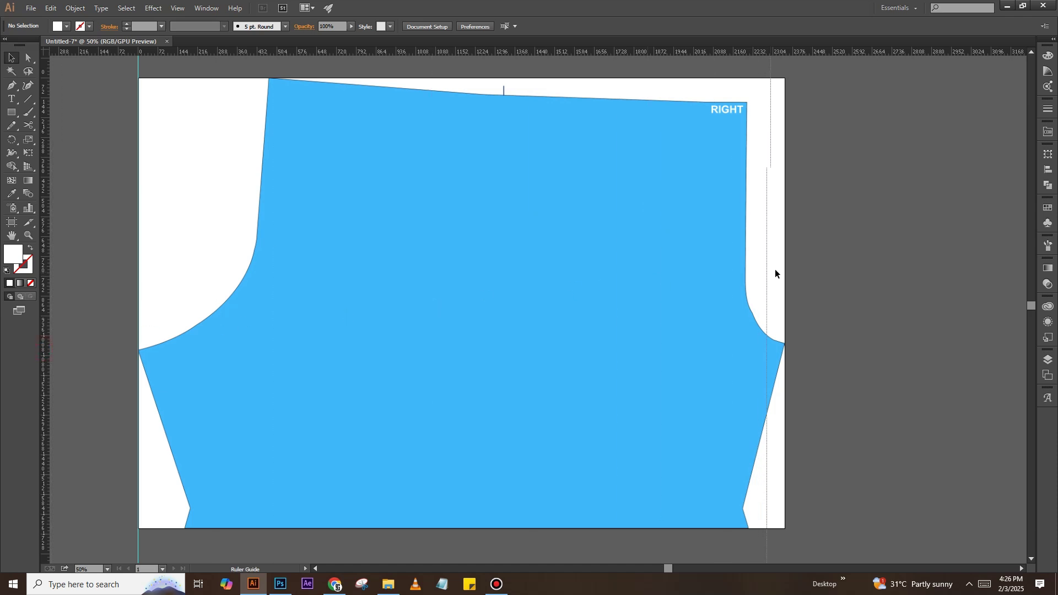
drag(775, 273, 782, 266)
drag(503, 52, 502, 78)
drag(505, 527, 505, 528)
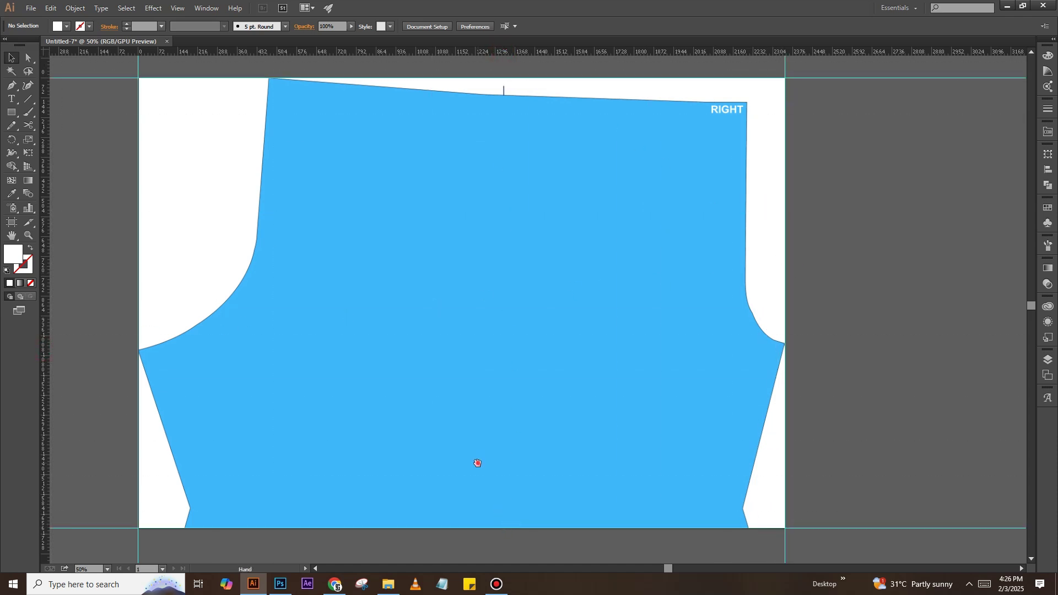
scroll(496, 329, up, 1)
scroll(494, 279, up, 2)
drag(503, 149, 529, 387)
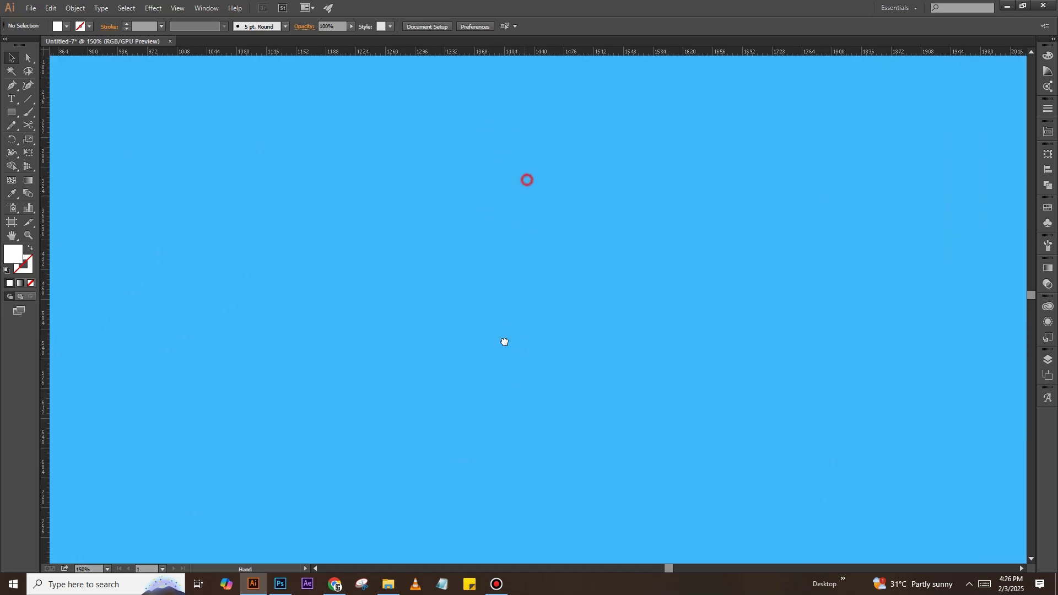
key(ctrl+equal)
key(ctrl+equal)
key(ctrl+equal)
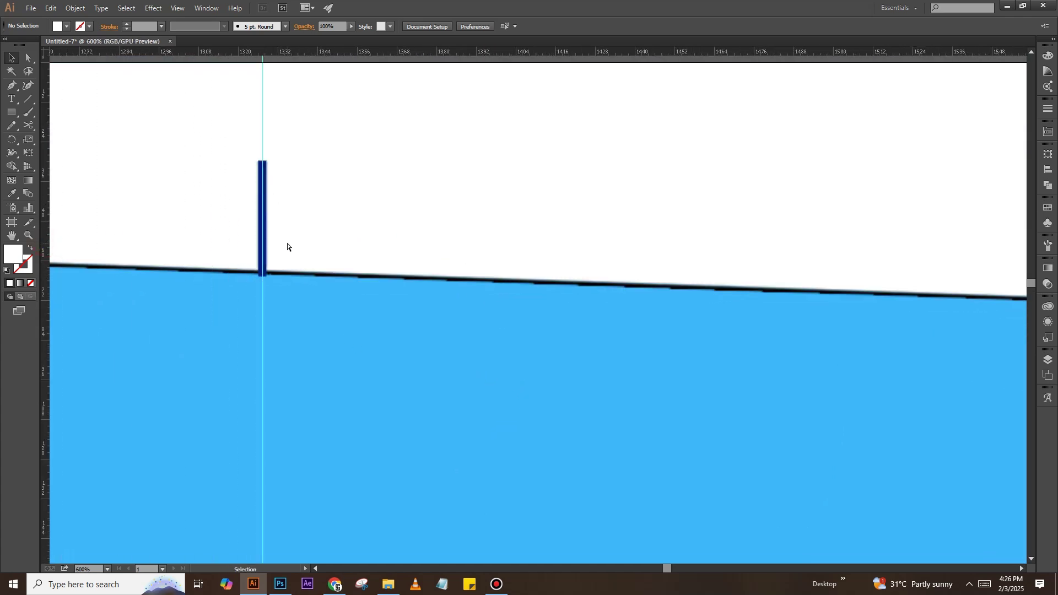
key(ctrl+minus)
key(ctrl+minus)
key(ctrl+minus)
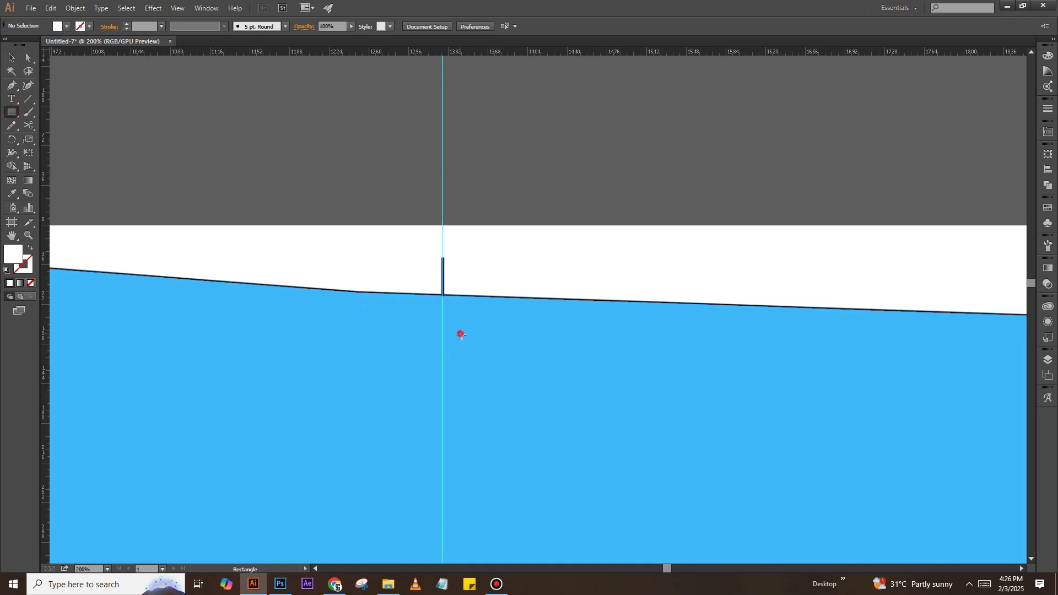
Draw a measuring rectangle, switch rulers to inches and make it 2 in wide
drag(460, 333, 766, 418)
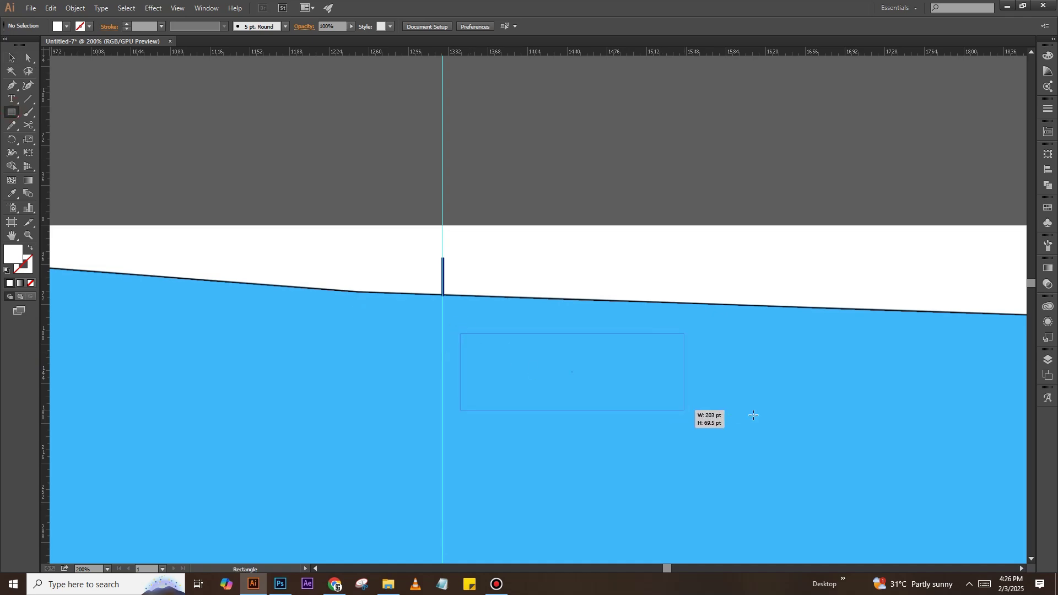
right_click(813, 53)
click(826, 83)
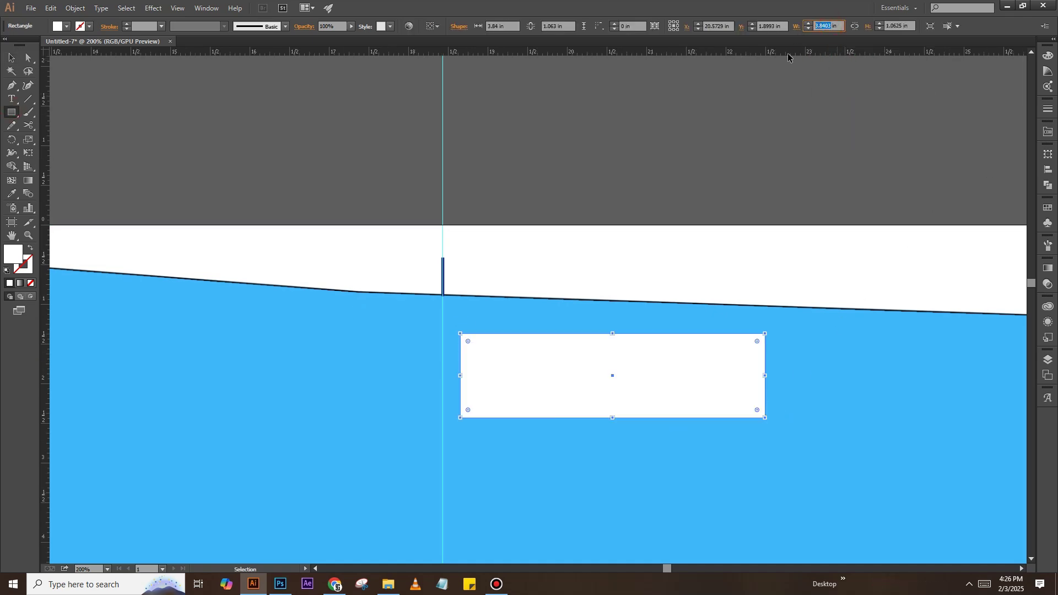
text(2)
key(Return)
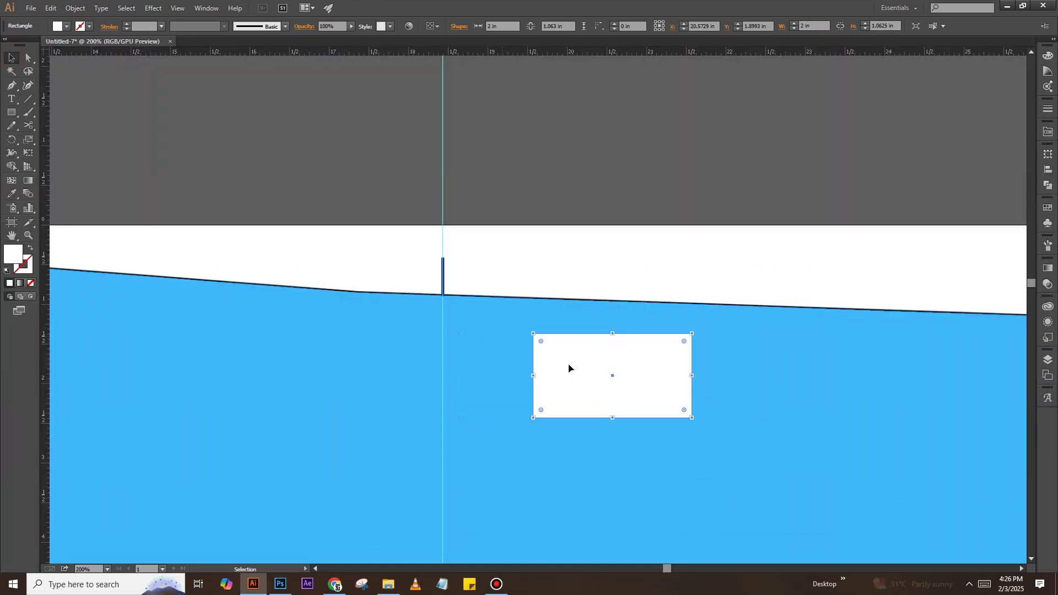
Place guides at the rectangle's right and left edges beside the centre guide
drag(572, 373, 483, 383)
drag(47, 419, 353, 411)
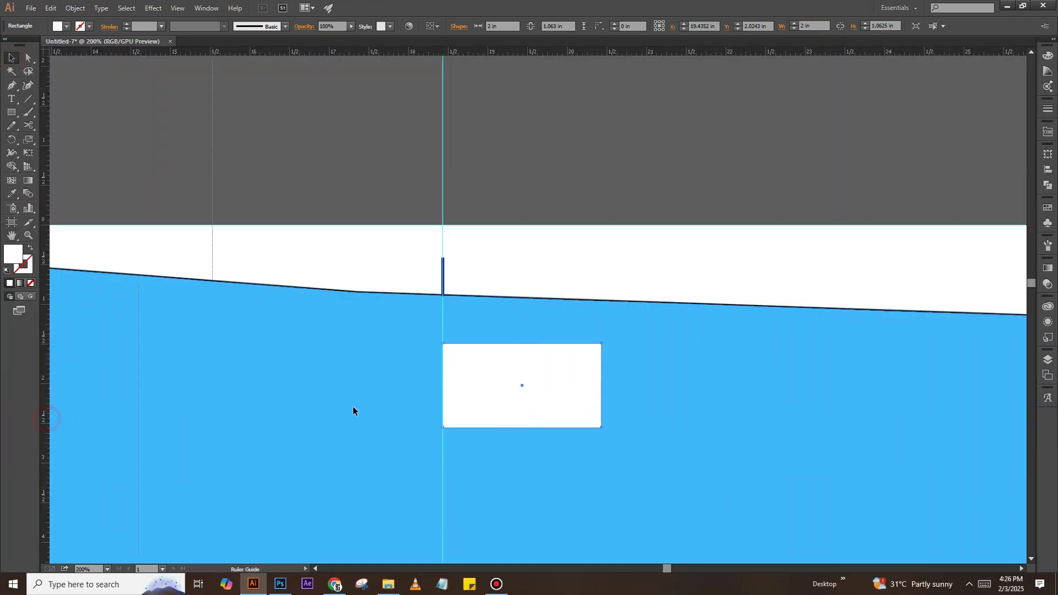
mouse_move(587, 375)
mouse_down()
mouse_move(601, 375)
mouse_move(408, 381)
mouse_up()
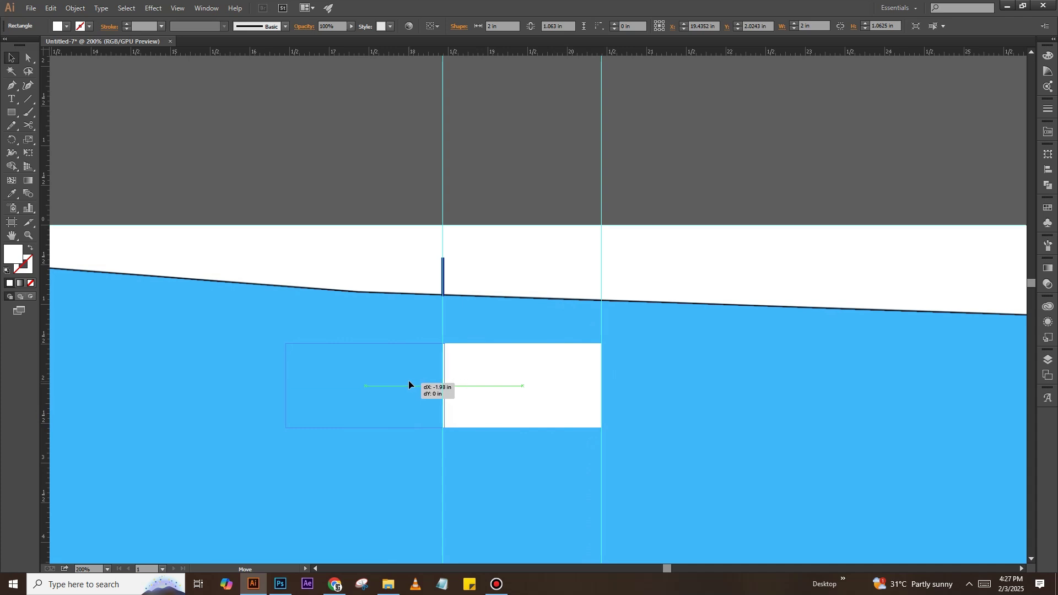
drag(46, 429, 284, 371)
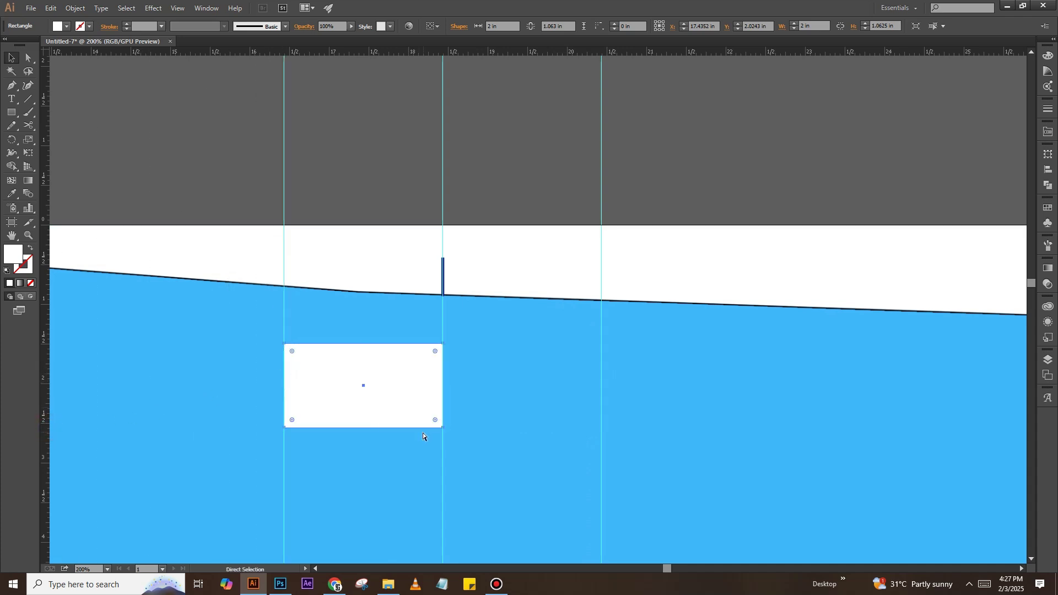
Move the measuring rectangle toward the panel bottom and set its height to 1 in
key(ctrl+minus)
key(ctrl+minus)
key(ctrl+minus)
drag(490, 453, 473, 220)
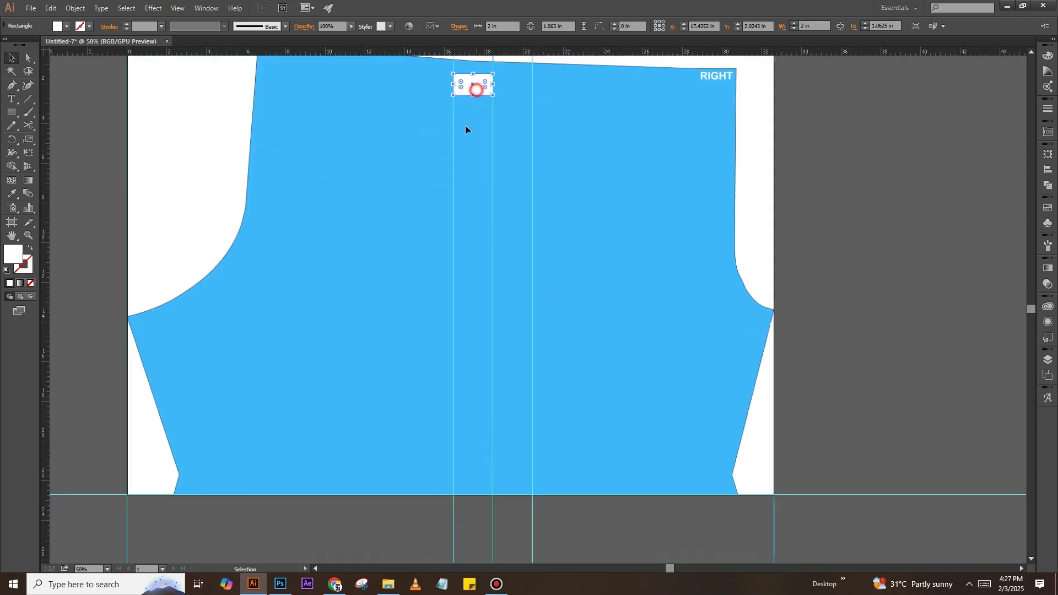
drag(472, 84, 328, 422)
click(300, 524)
key(ctrl+plus)
key(ctrl+plus)
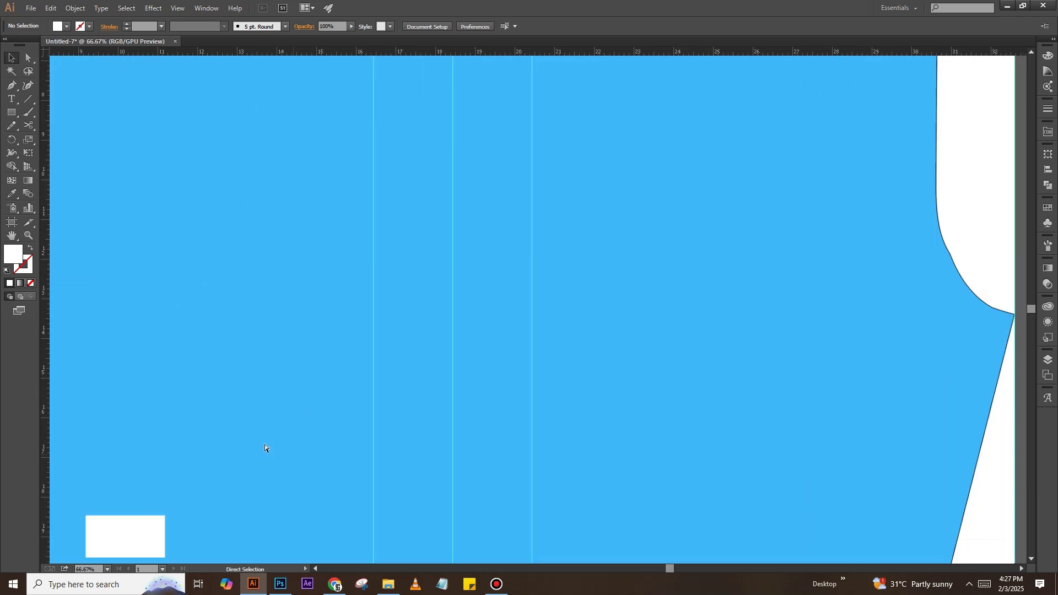
key(ctrl+plus)
drag(190, 440, 364, 375)
click(534, 243)
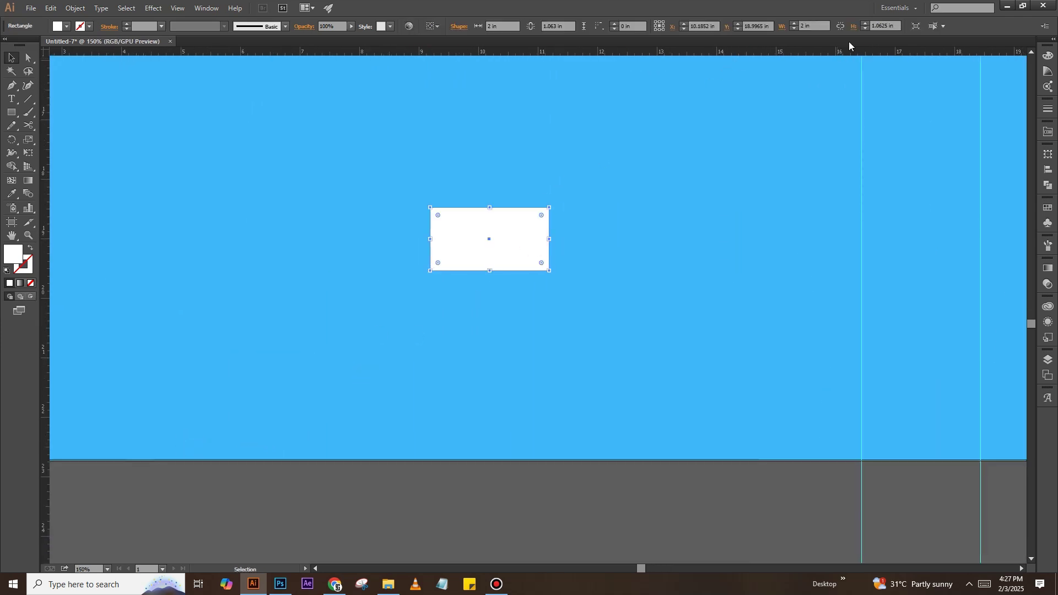
text(1)
key(Return)
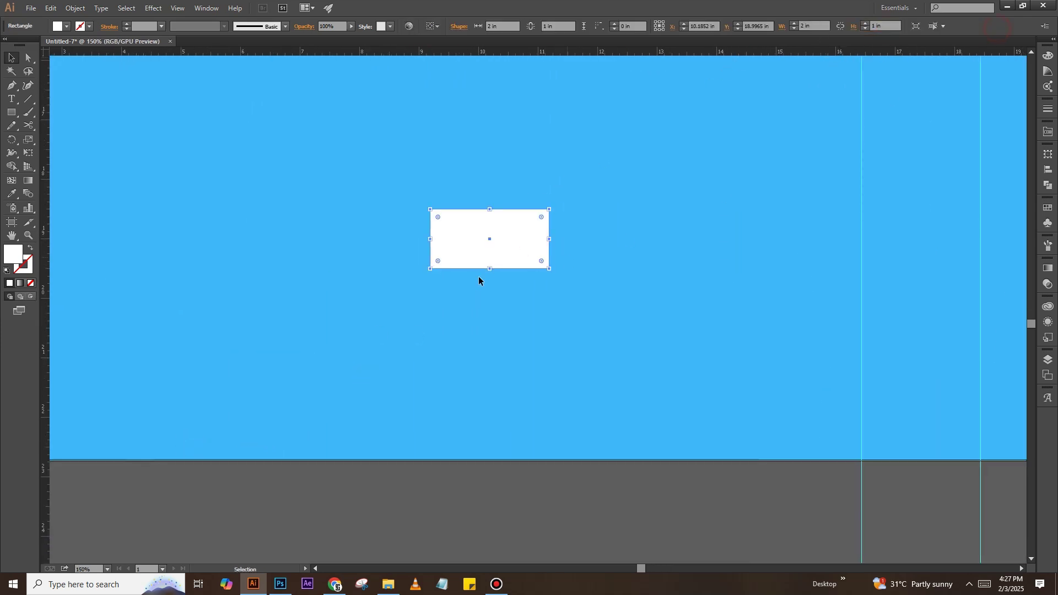
Position the 1 in rectangle above the hem, then delete it and zoom out
drag(512, 240, 508, 432)
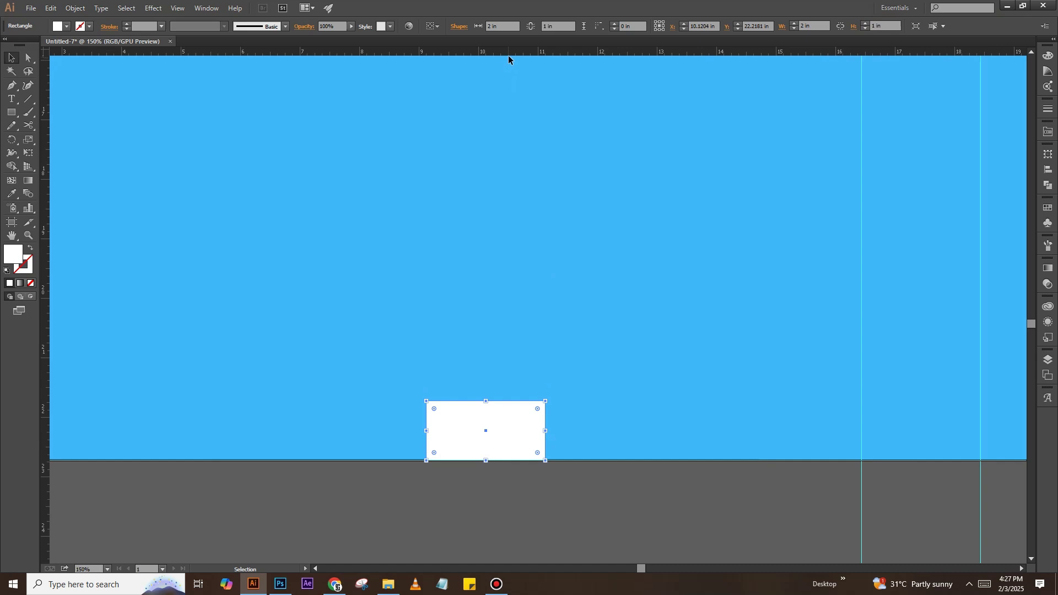
drag(505, 419, 502, 300)
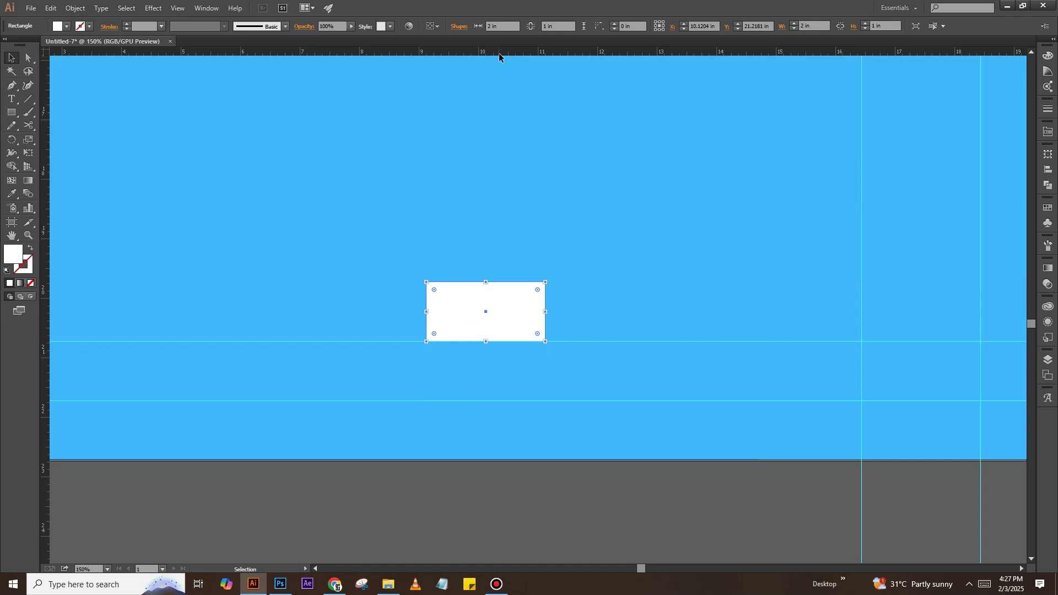
click(512, 310)
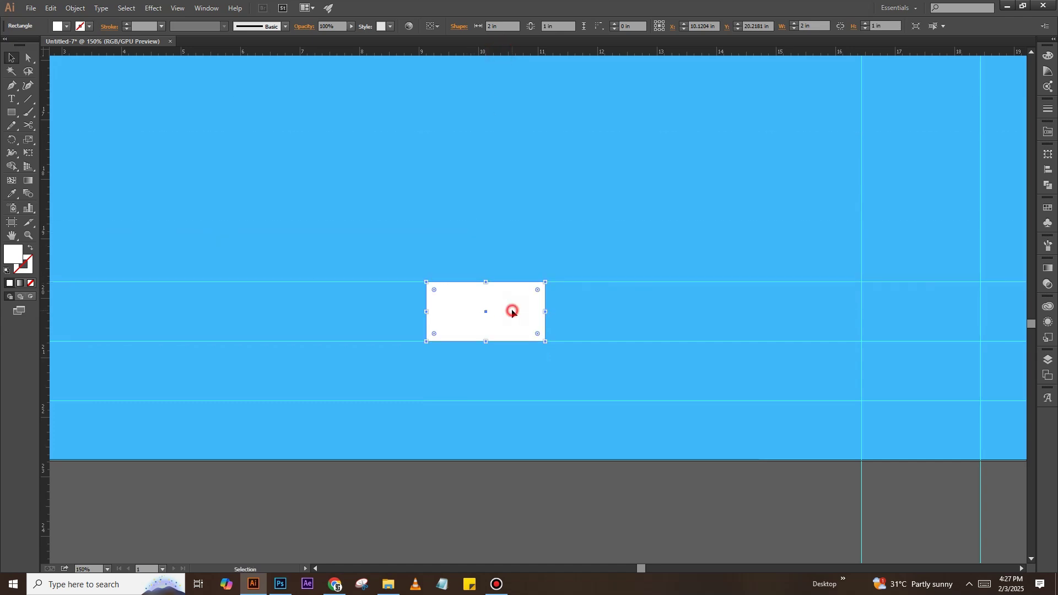
key(Delete)
key(ctrl+minus)
key(ctrl+minus)
key(ctrl+minus)
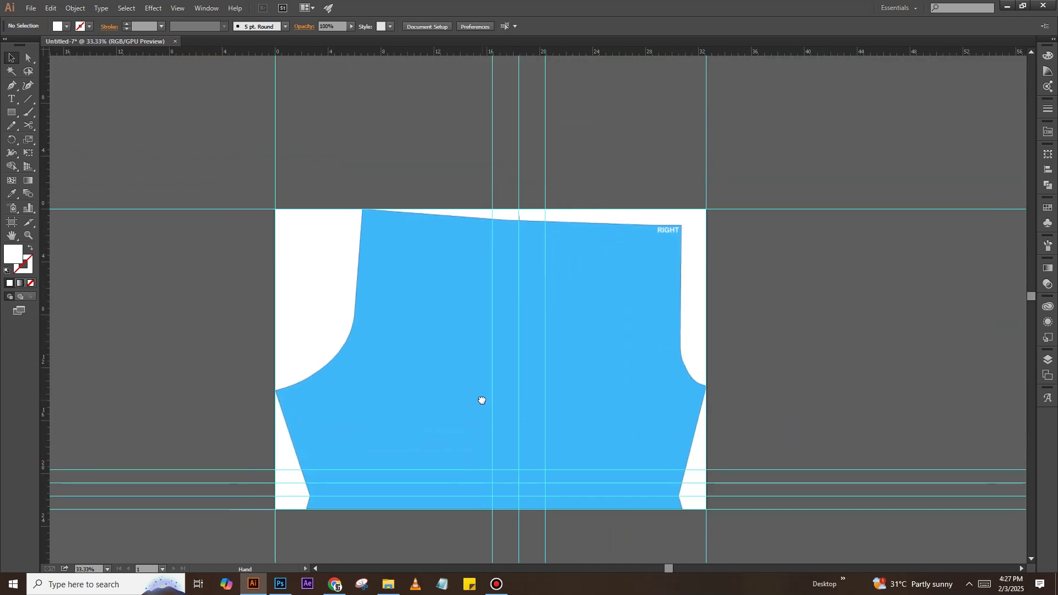
Place the shorts photo and COLOR CODE chart in the document, shrinking the chart above the photo
click(390, 592)
ctrl+click(405, 193)
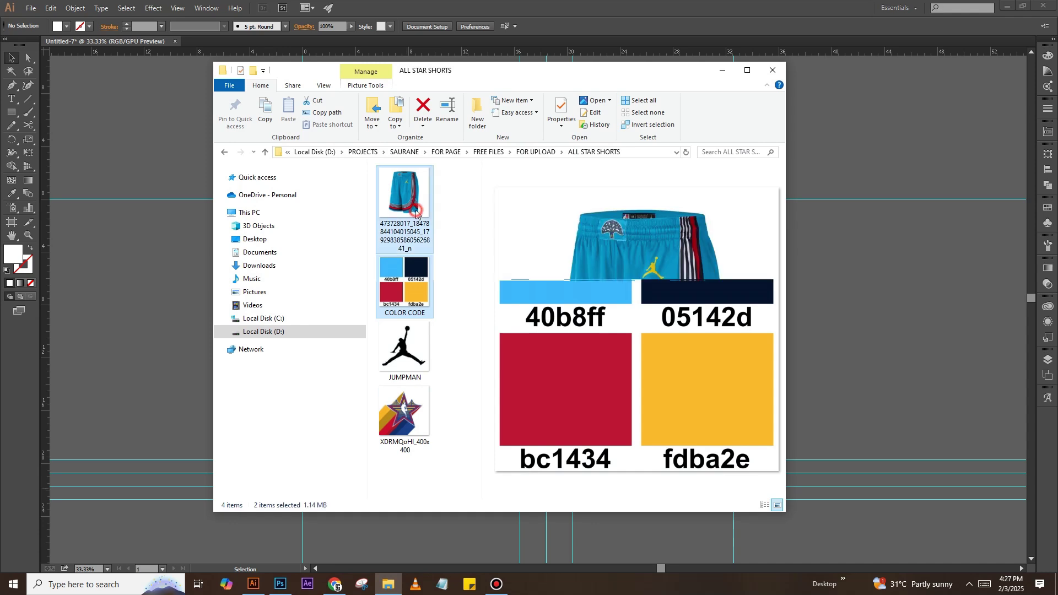
drag(405, 193, 168, 240)
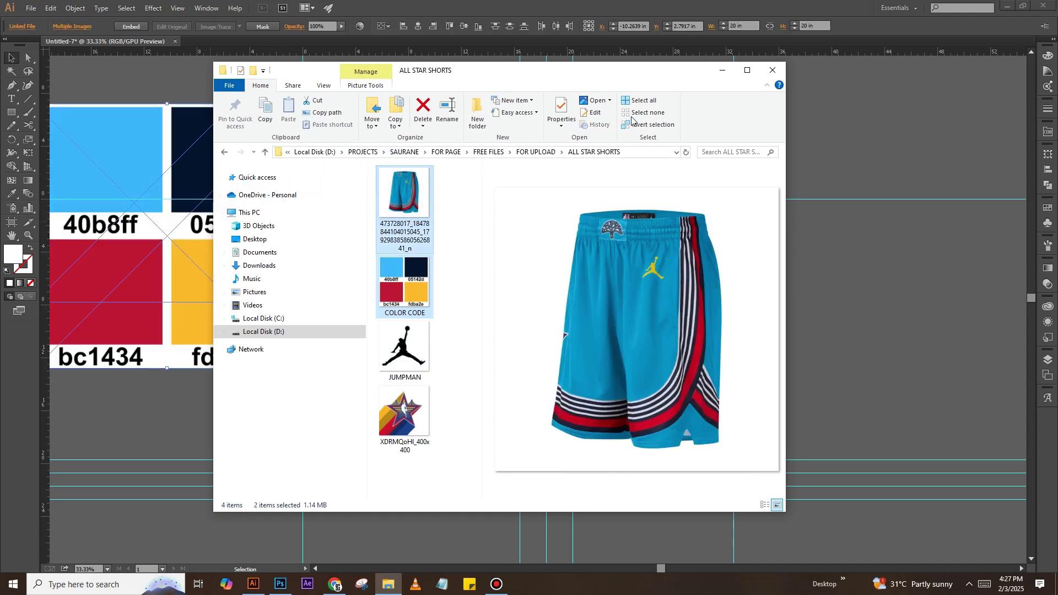
click(726, 76)
mouse_move(299, 104)
mouse_down()
mouse_move(205, 201)
mouse_move(220, 191)
mouse_up()
mouse_move(202, 231)
mouse_down()
mouse_move(386, 351)
mouse_move(401, 171)
mouse_up()
drag(406, 270, 465, 211)
scroll(488, 304, up, 5)
click(487, 304)
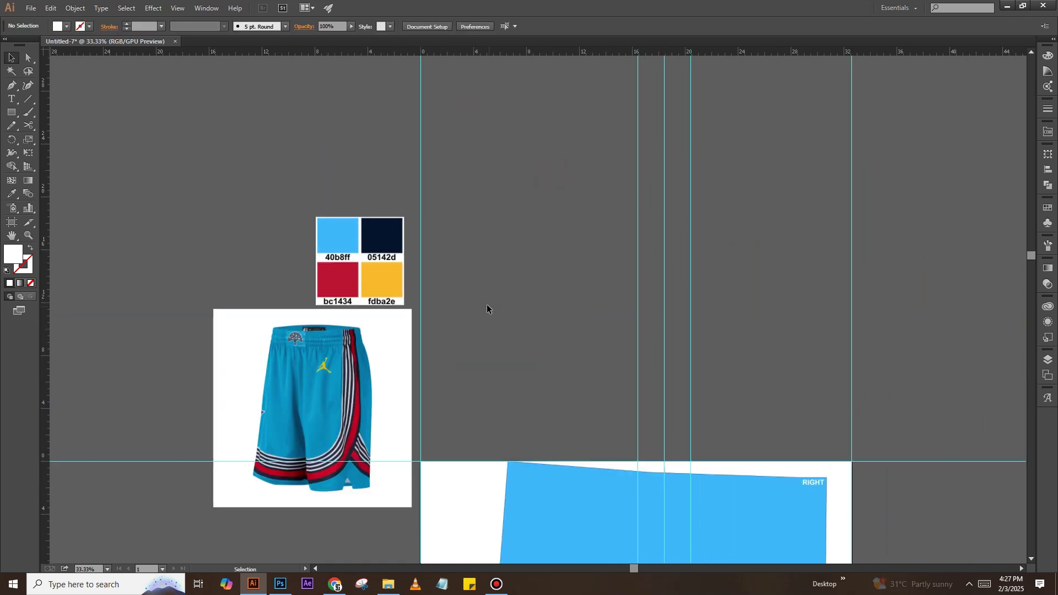
key(ctrl+plus)
key(ctrl+plus)
Draw a 4 in wide navy 05142d rectangle beside the reference images
key(m)
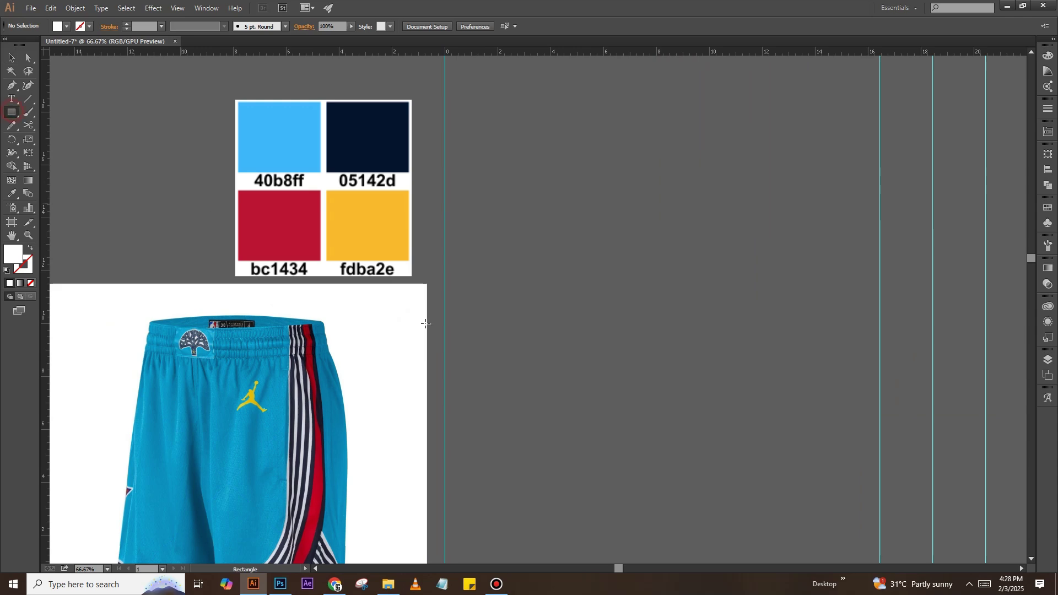
mouse_move(489, 256)
mouse_down()
mouse_move(591, 406)
mouse_move(614, 420)
mouse_up()
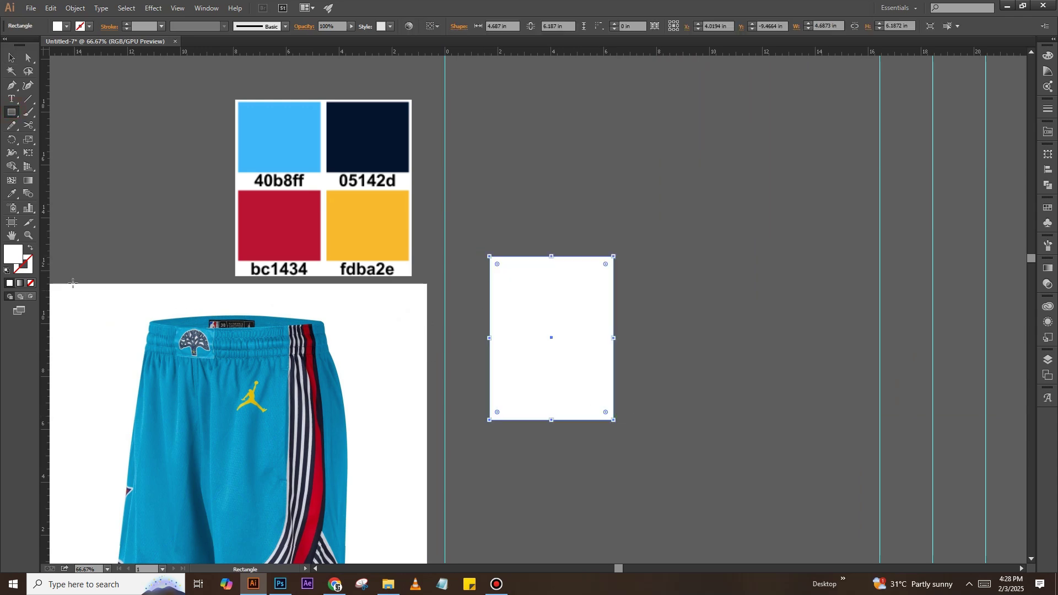
double_click(17, 257)
text(142d)
key(Return)
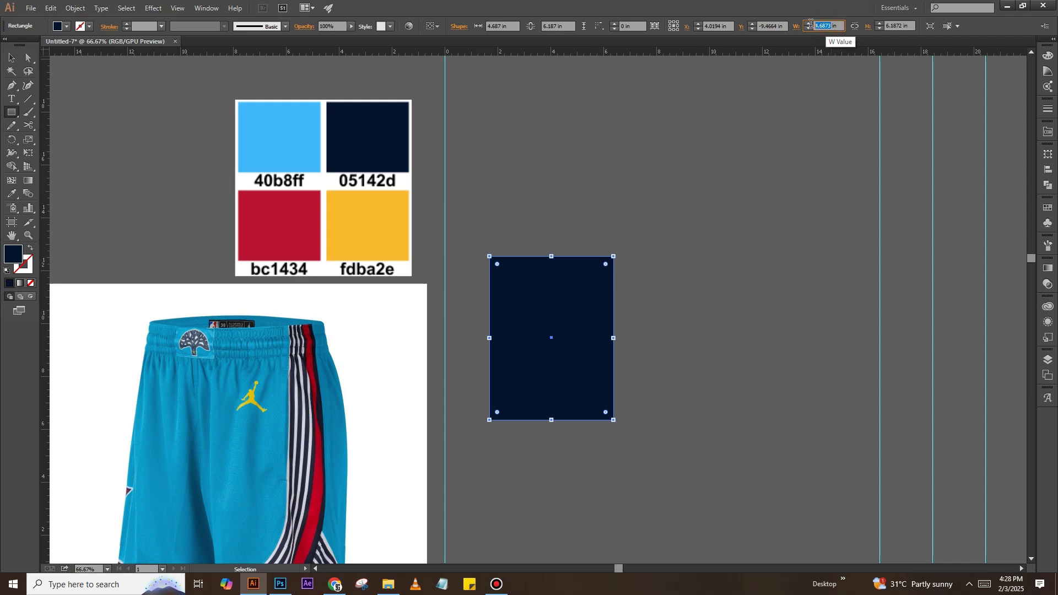
text(4)
key(Return)
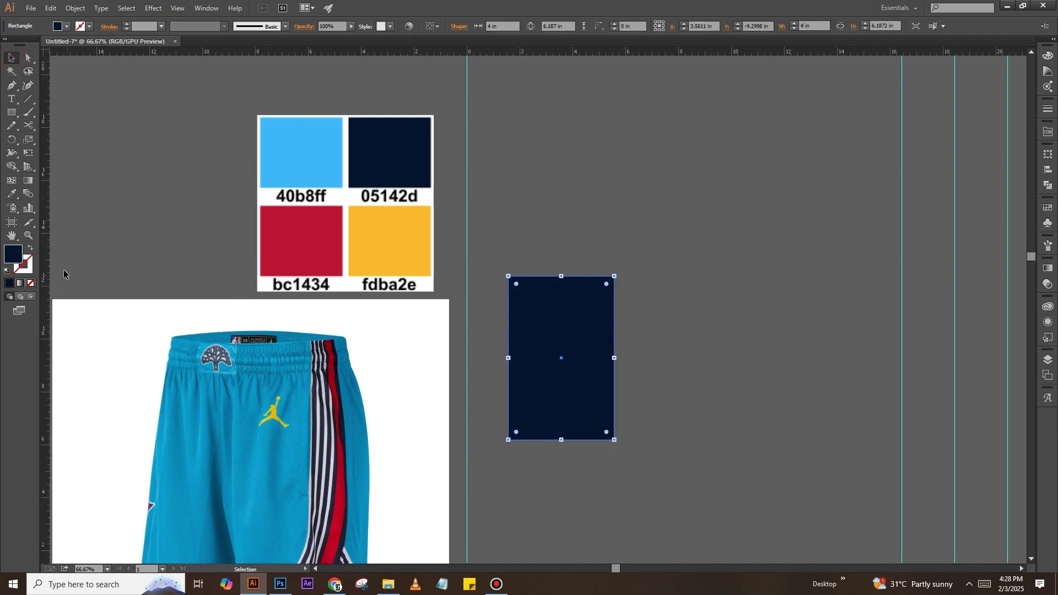
Make a red bc1434 stripe 0.75 in wide
double_click(17, 257)
text(1434)
key(Return)
text(0.75)
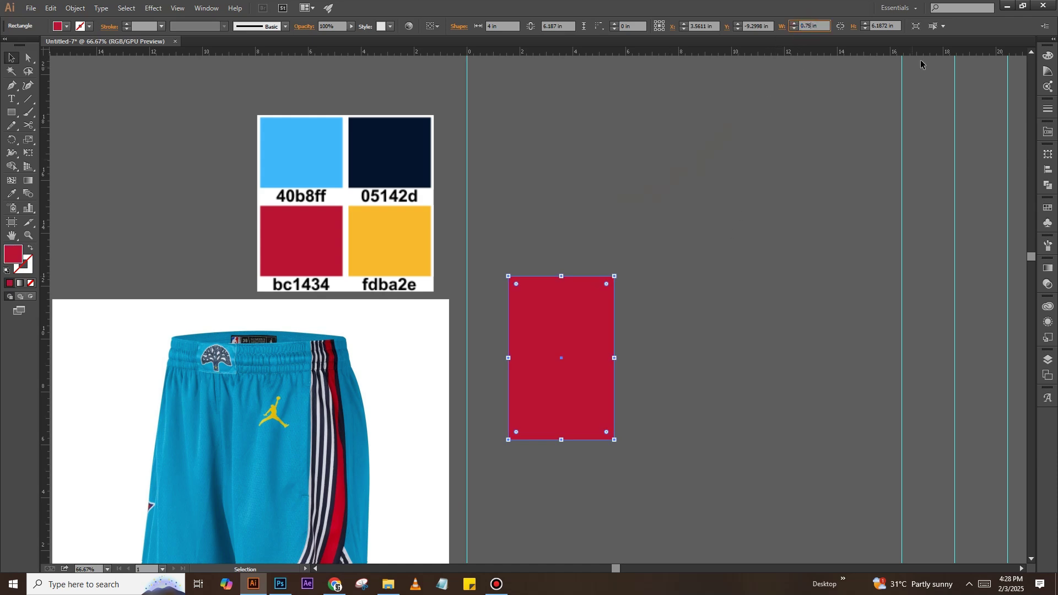
key(Return)
key(ctrl+plus)
key(ctrl+plus)
key(ctrl+plus)
key(ctrl+plus)
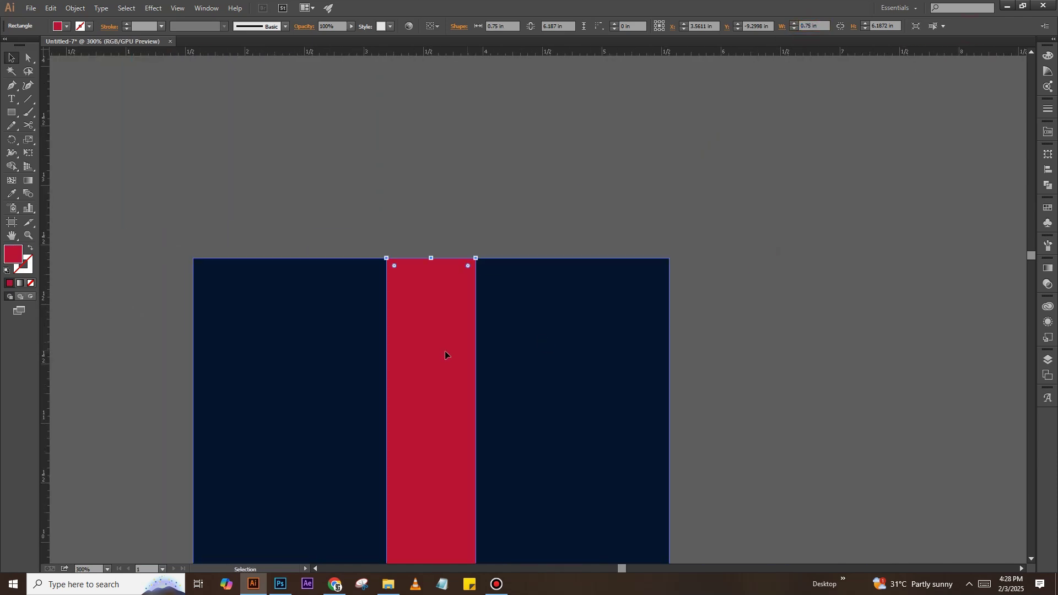
Duplicate the red stripe, narrow the copy to 0.38 in and make it white
drag(445, 355, 569, 356)
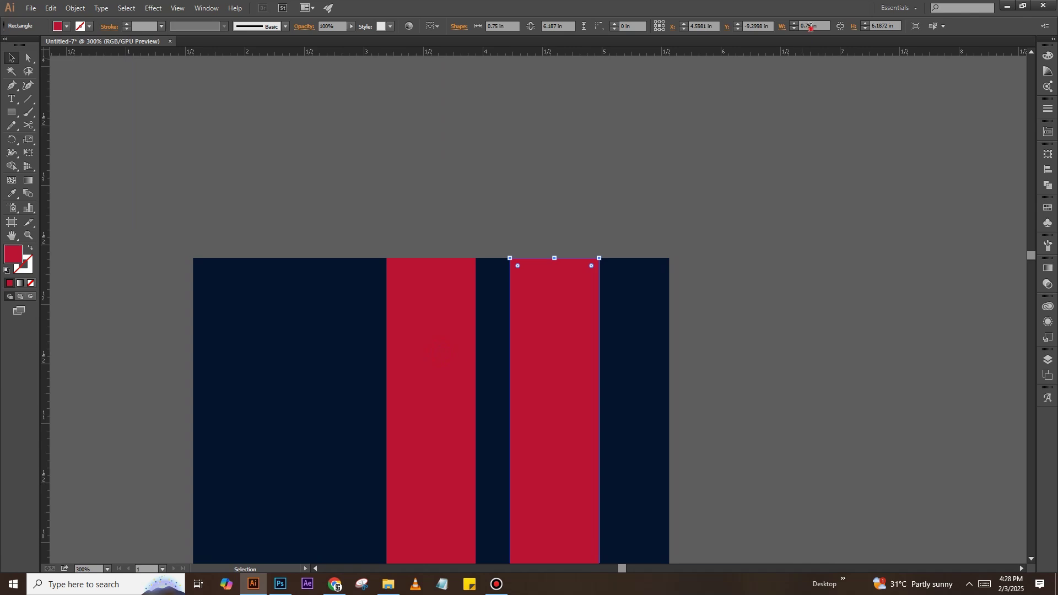
click(808, 29)
text(0.38)
key(Return)
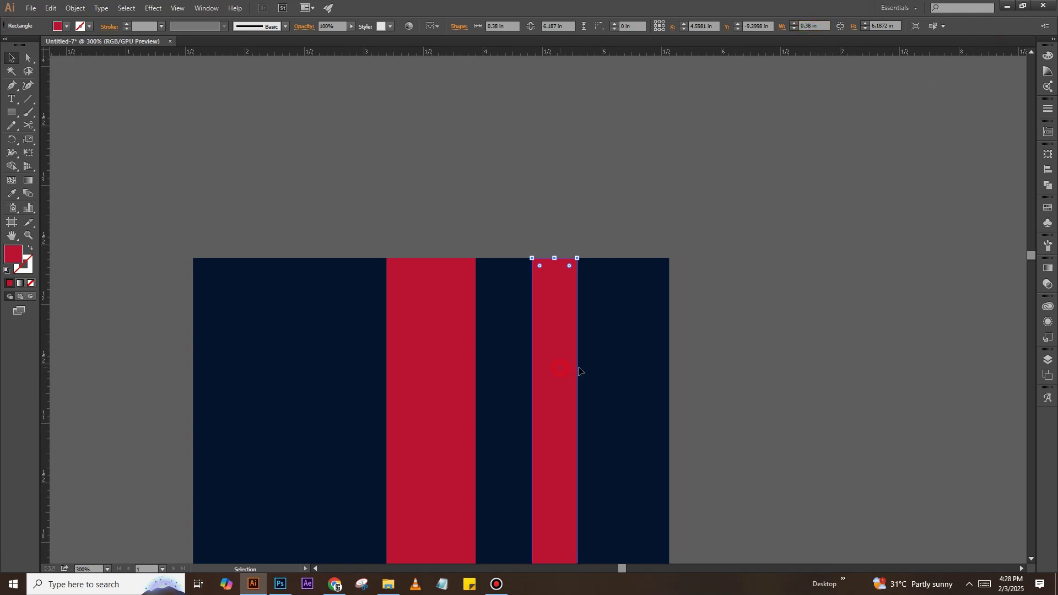
drag(579, 370, 652, 364)
mouse_move(469, 389)
mouse_down()
mouse_move(618, 371)
mouse_move(445, 386)
mouse_up()
click(1050, 133)
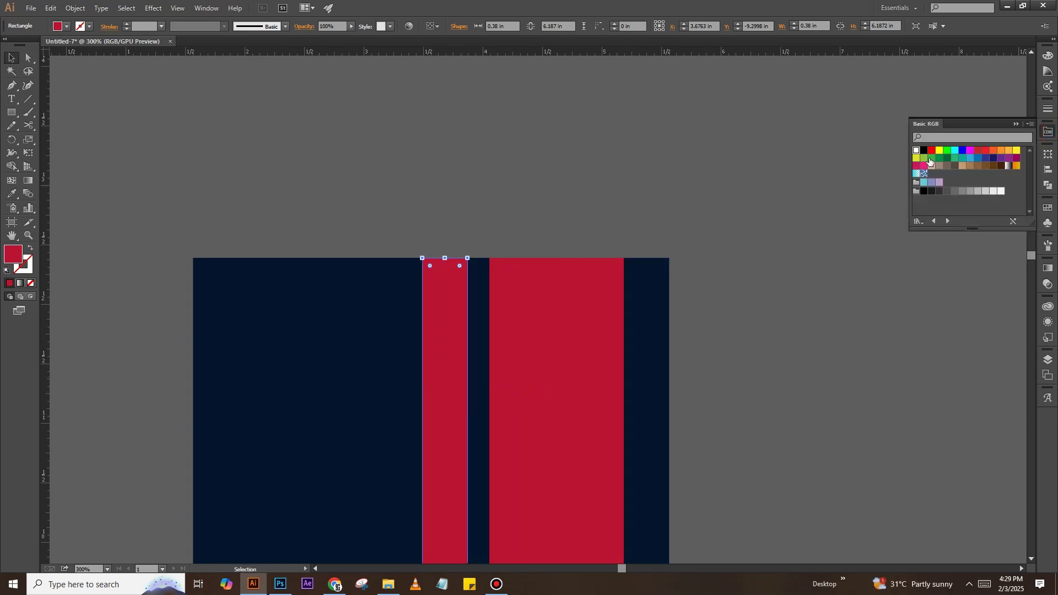
click(917, 152)
Copy the white stripe left and arrange the red band to leave navy gaps, then select all stripes
mouse_move(509, 369)
mouse_down()
mouse_move(531, 369)
mouse_move(428, 364)
mouse_move(449, 371)
mouse_move(378, 390)
mouse_move(331, 384)
mouse_move(342, 375)
mouse_move(253, 370)
mouse_up()
click(304, 373)
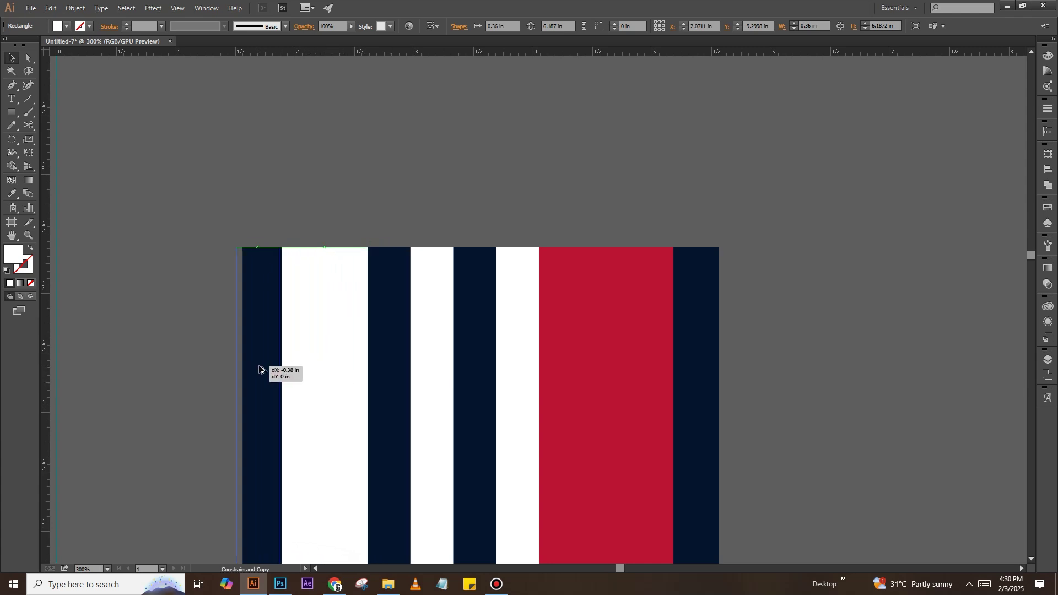
click(304, 373)
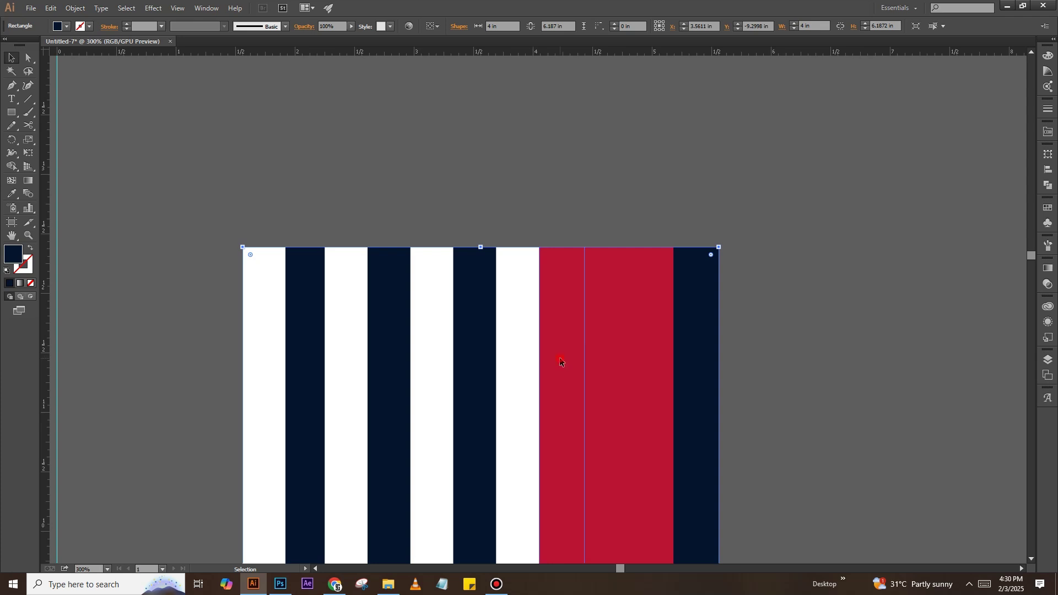
drag(560, 358, 605, 358)
click(798, 350)
key(ctrl+minus)
key(ctrl+minus)
key(ctrl+minus)
key(ctrl+minus)
scroll(537, 451, right, 2)
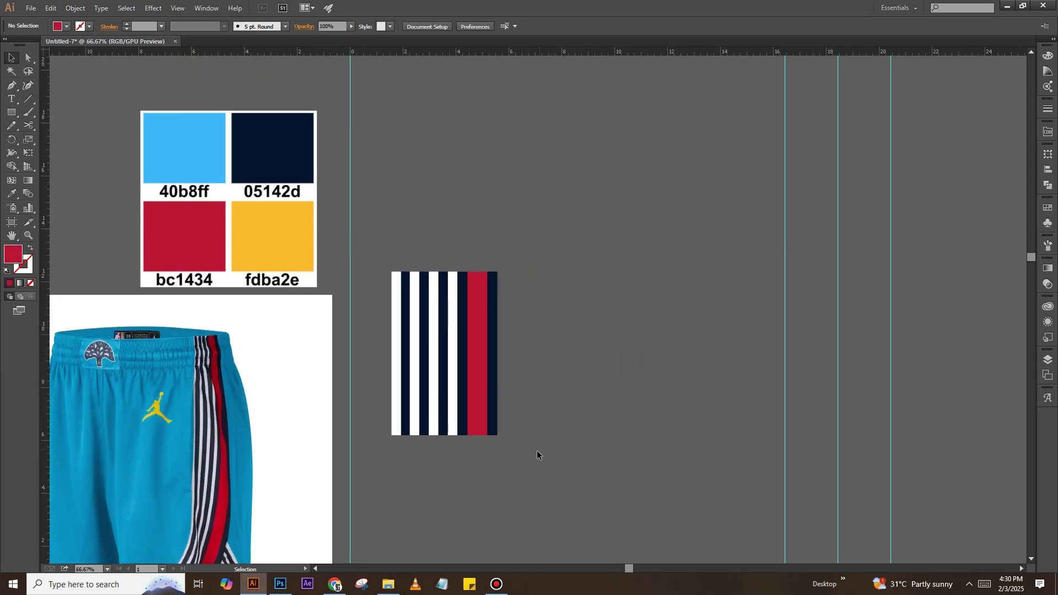
mouse_move(368, 251)
mouse_down()
mouse_move(472, 274)
mouse_move(544, 438)
mouse_up()
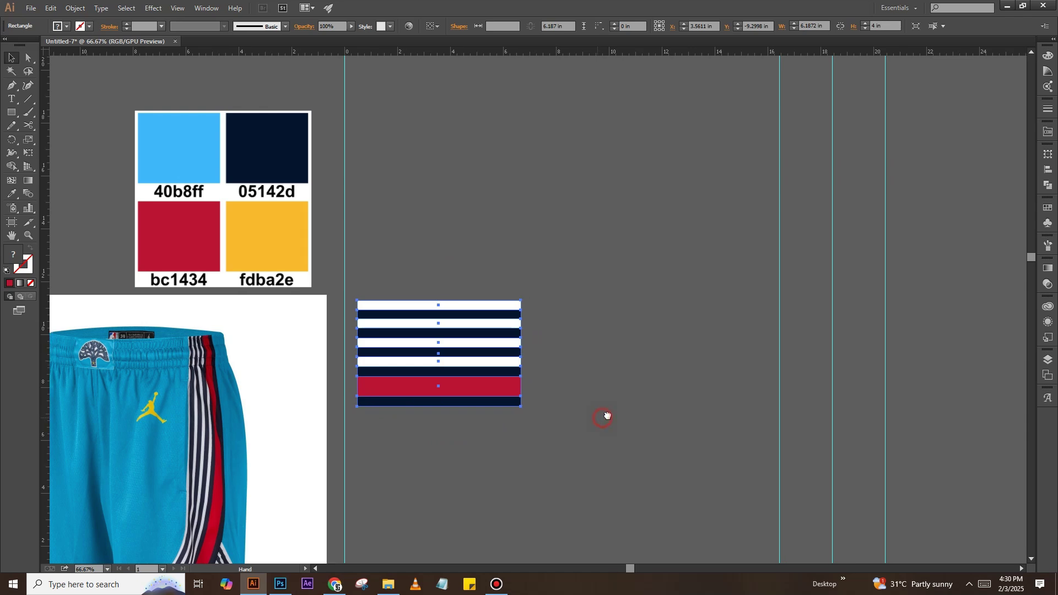
Drop the stripe block into the Brushes panel as an Art Brush with Flip Across enabled
drag(607, 416, 470, 431)
click(1049, 248)
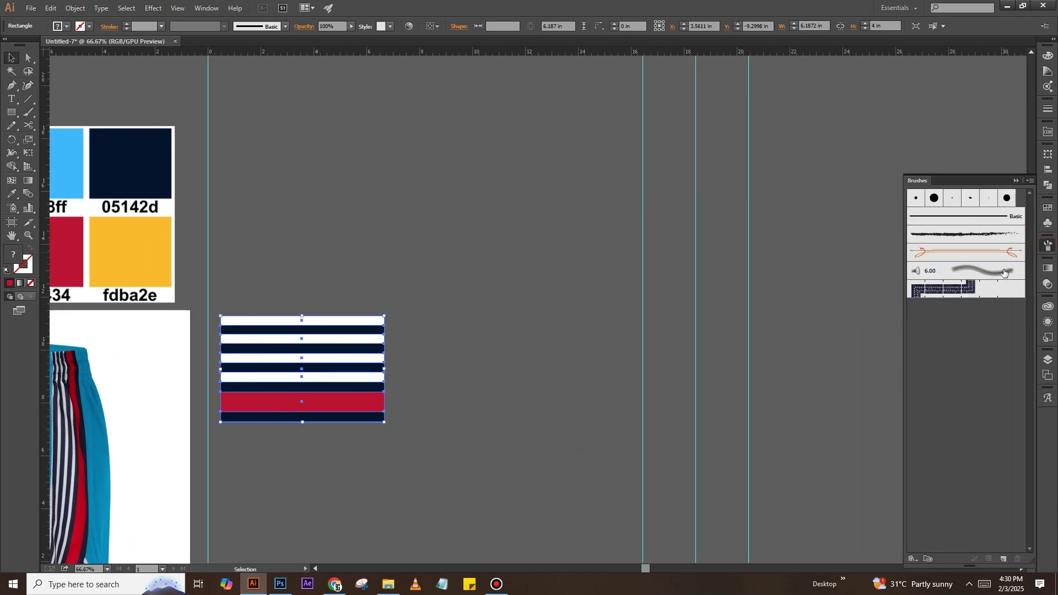
drag(1011, 174, 900, 223)
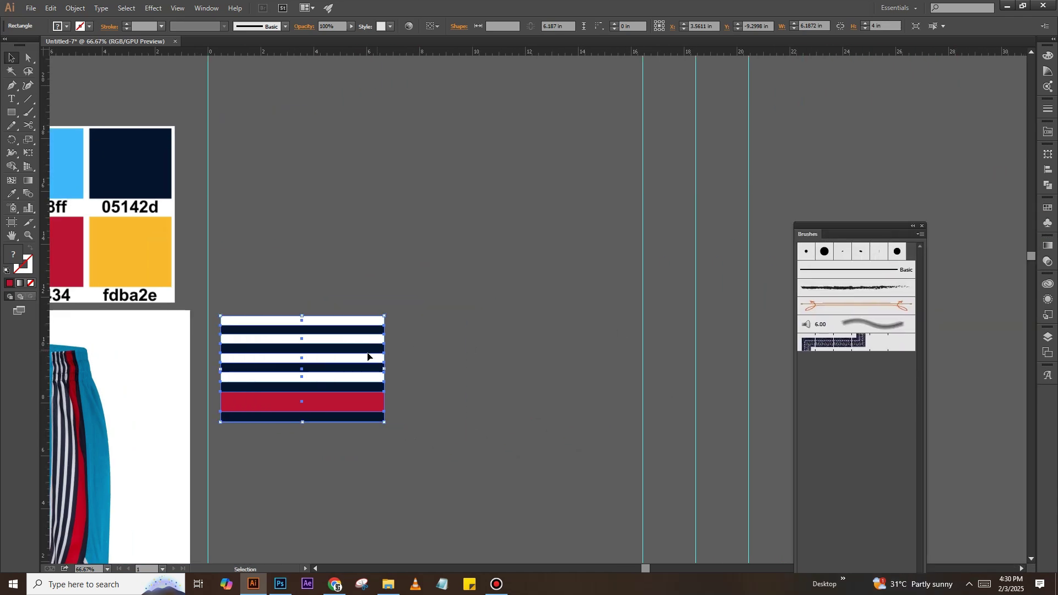
drag(368, 357, 862, 375)
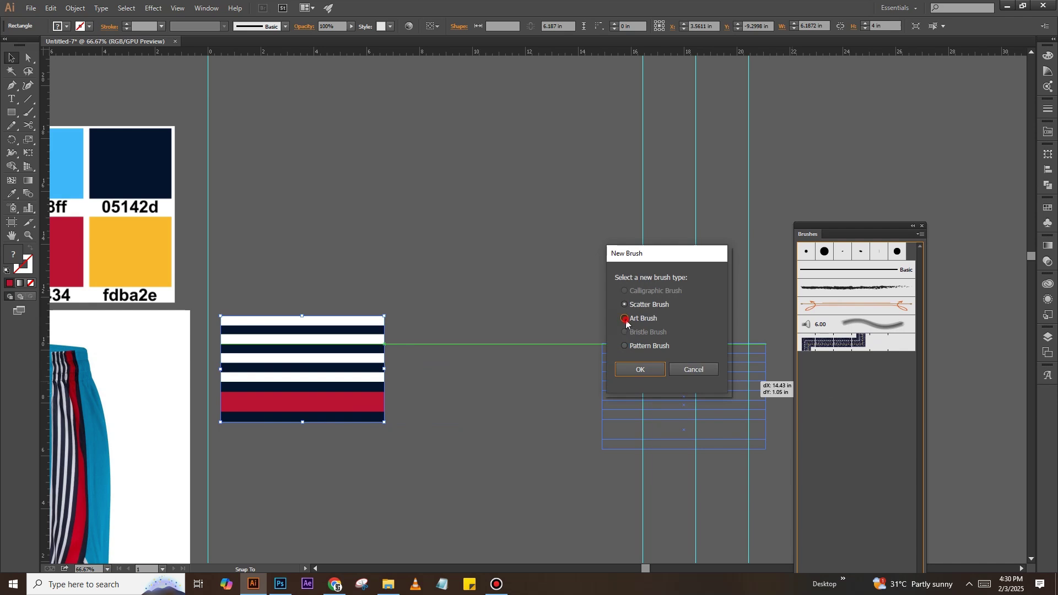
click(639, 369)
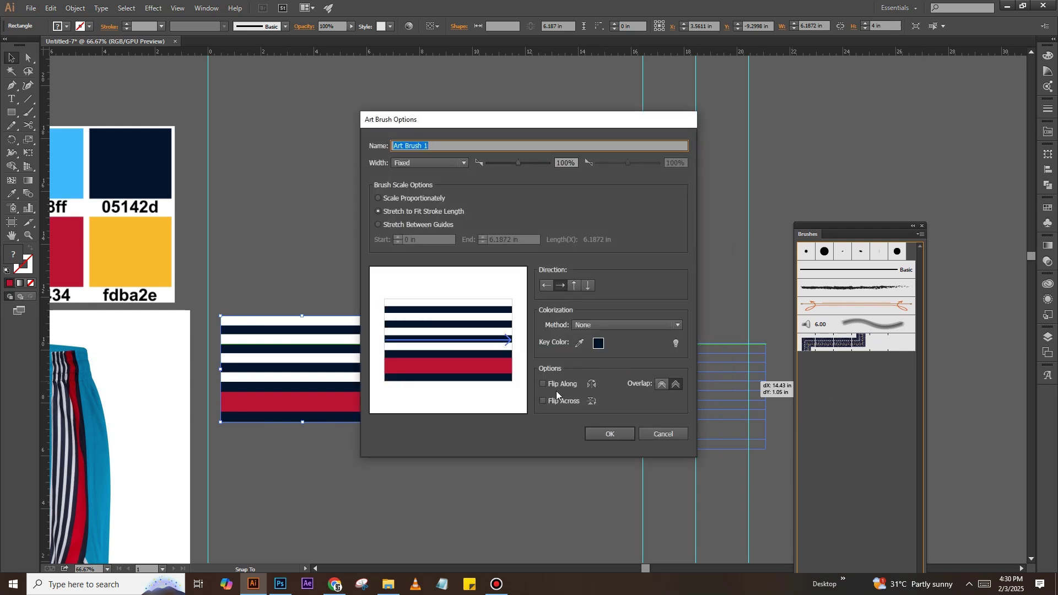
click(543, 402)
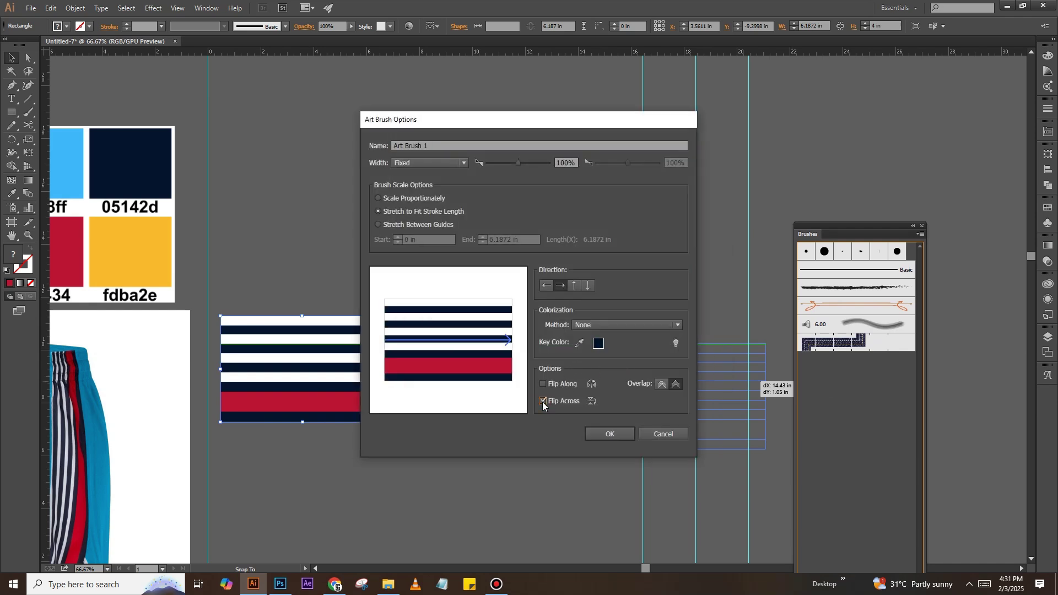
click(610, 433)
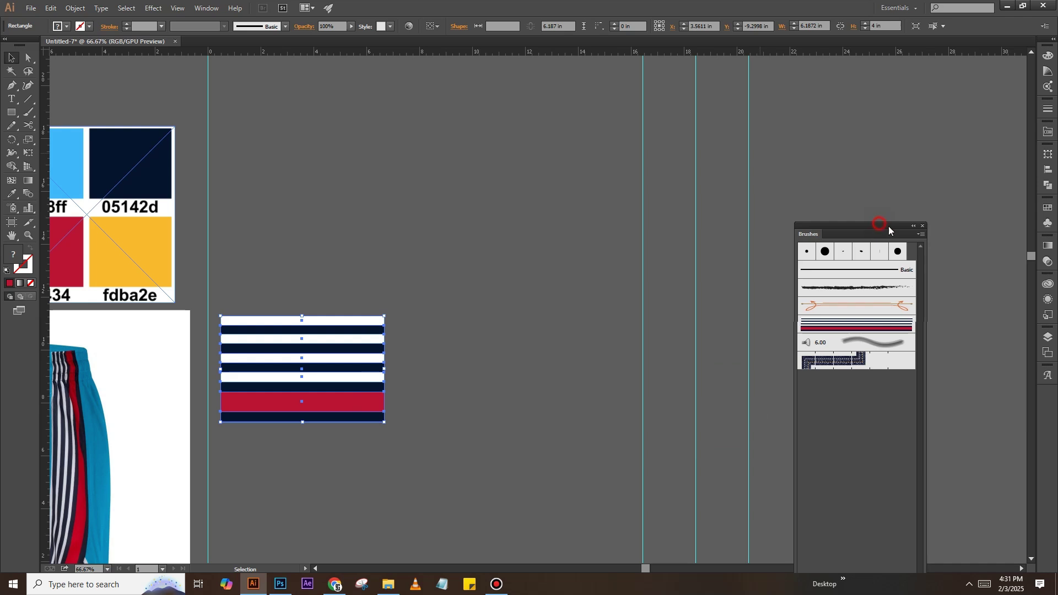
drag(879, 226, 1049, 239)
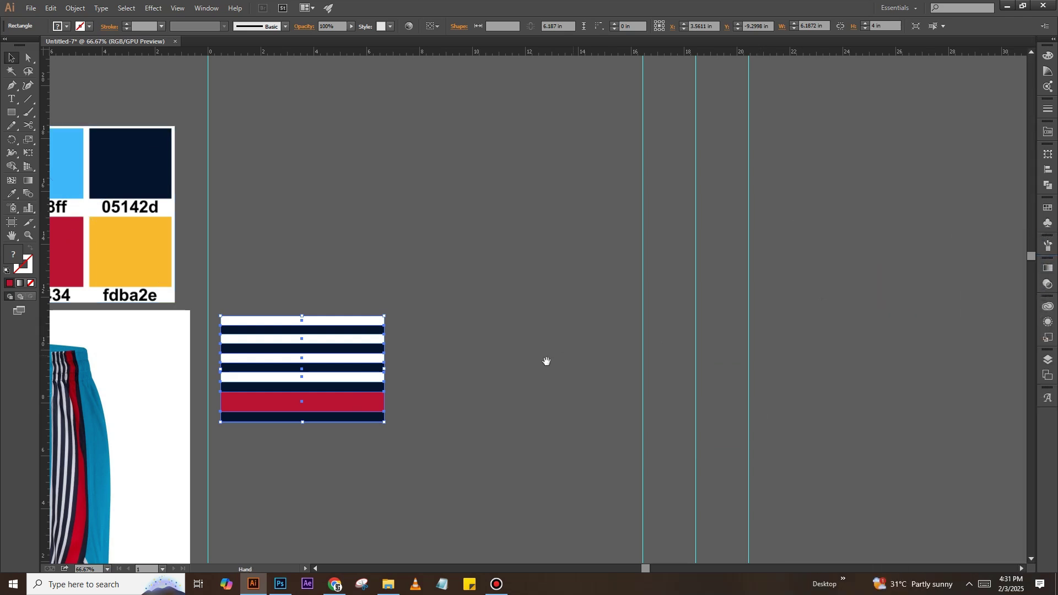
Draw a pen path from the waistband top curving down toward the panel's lower left
scroll(700, 389, down, 4)
scroll(702, 395, down, 1)
scroll(702, 395, up, 1)
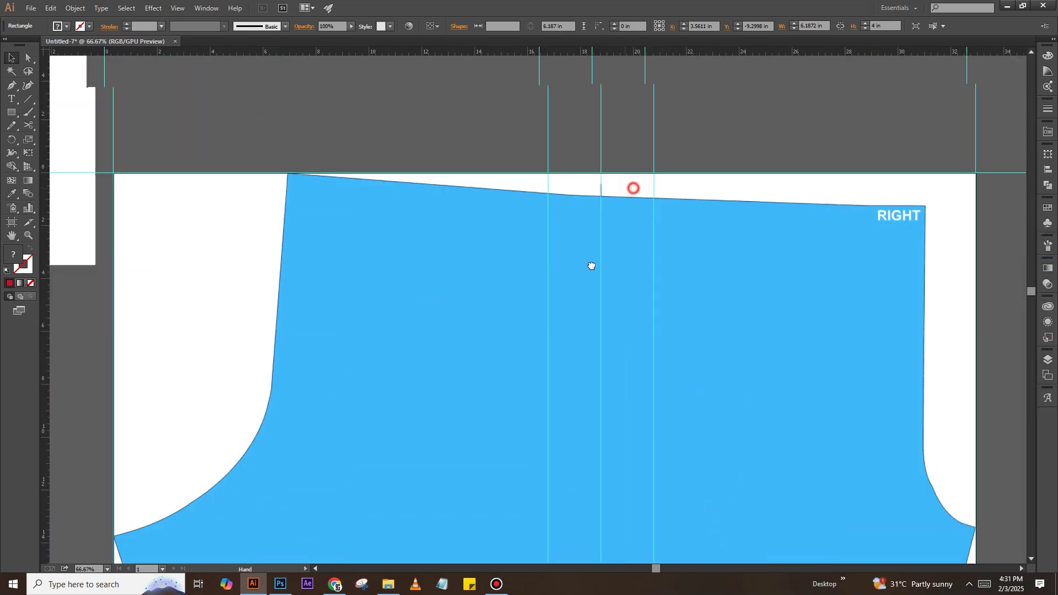
scroll(590, 267, up, 2)
key(p)
click(557, 179)
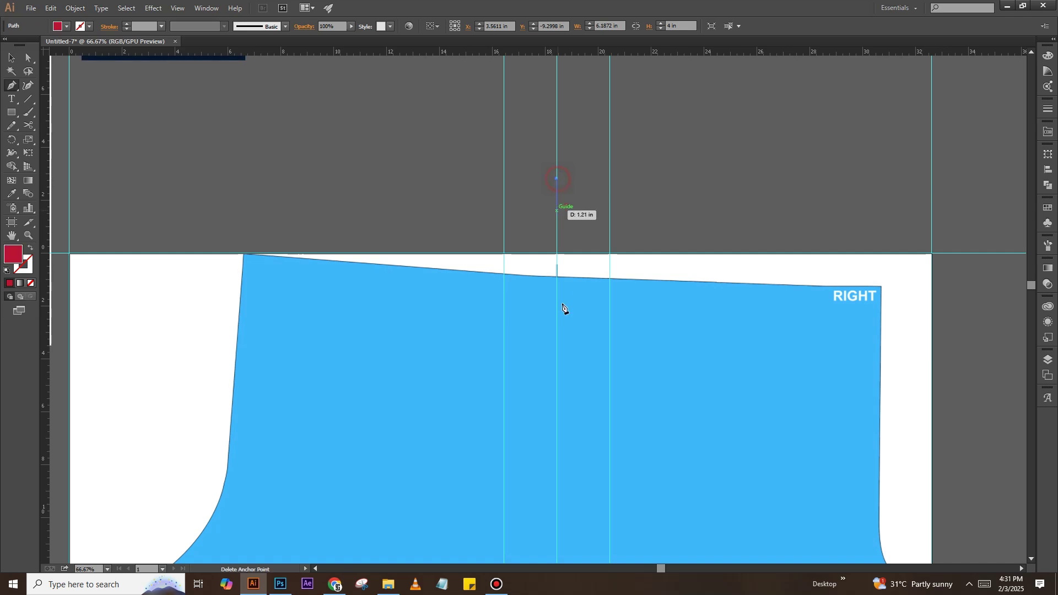
scroll(562, 404, down, 6)
scroll(570, 284, down, 2)
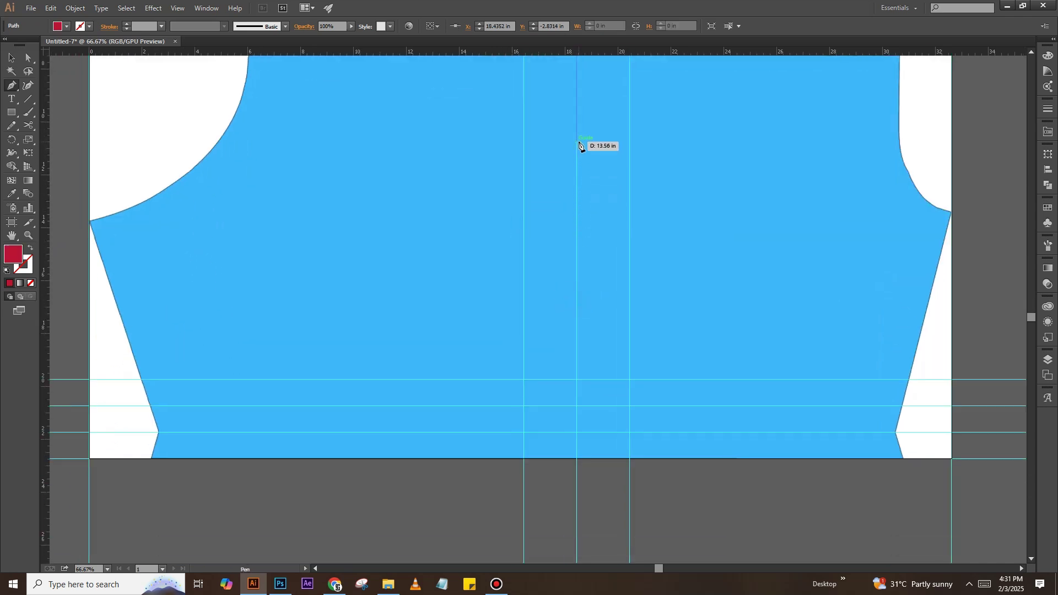
drag(576, 141, 577, 292)
drag(202, 337, 327, 361)
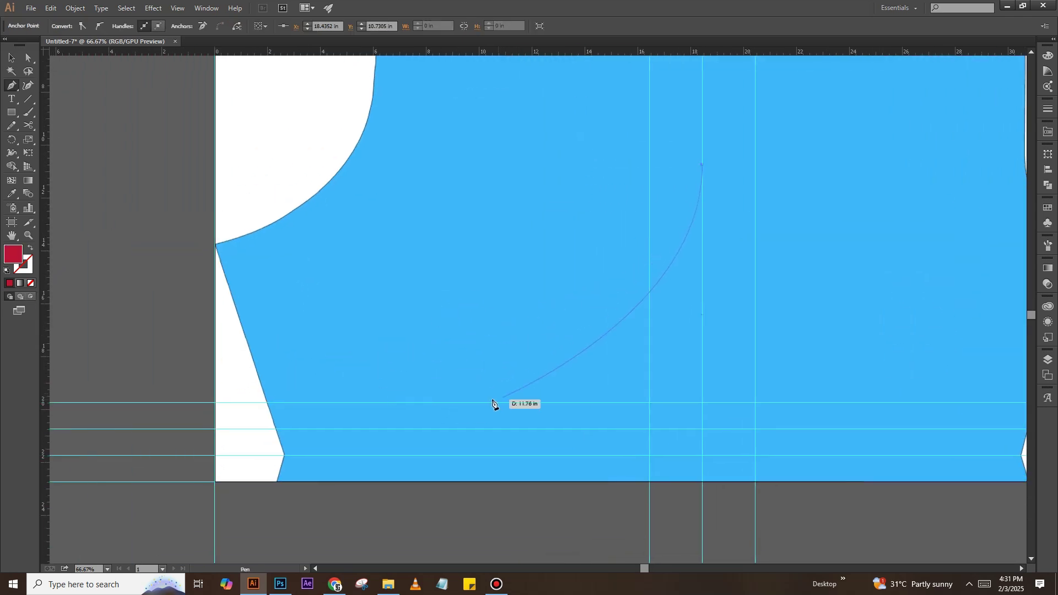
drag(295, 420, 287, 418)
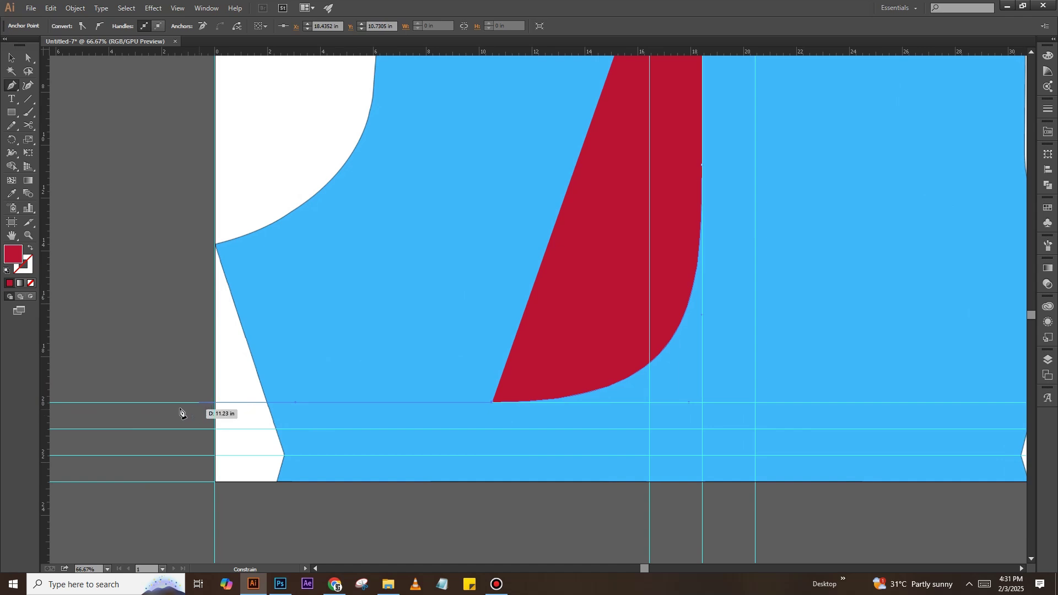
click(216, 403)
Swap fill and stroke so the trim path is an unfilled stroke
scroll(489, 277, up, 5)
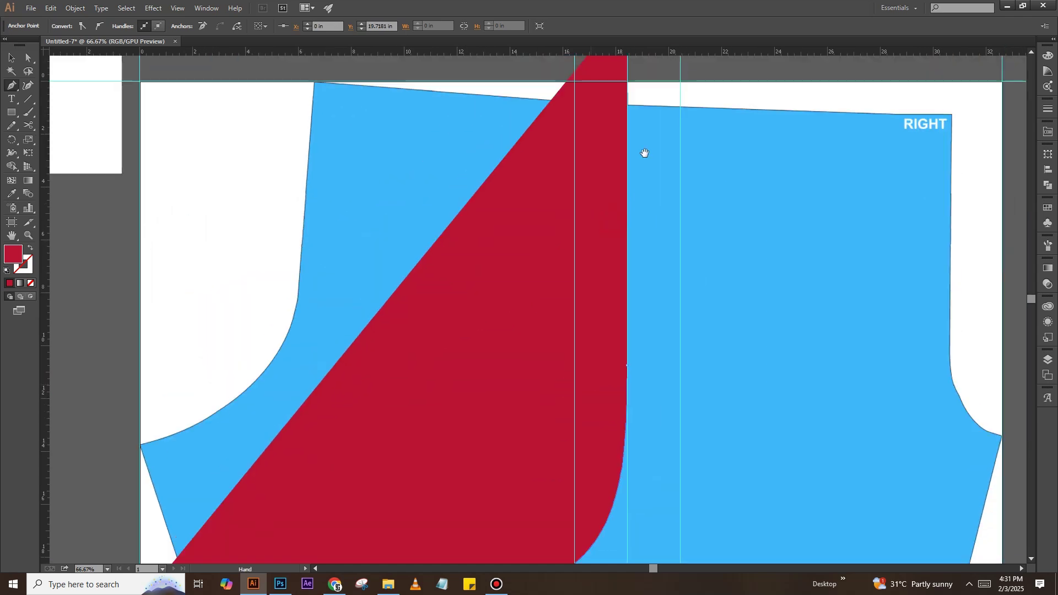
scroll(642, 154, up, 3)
drag(592, 174, 592, 249)
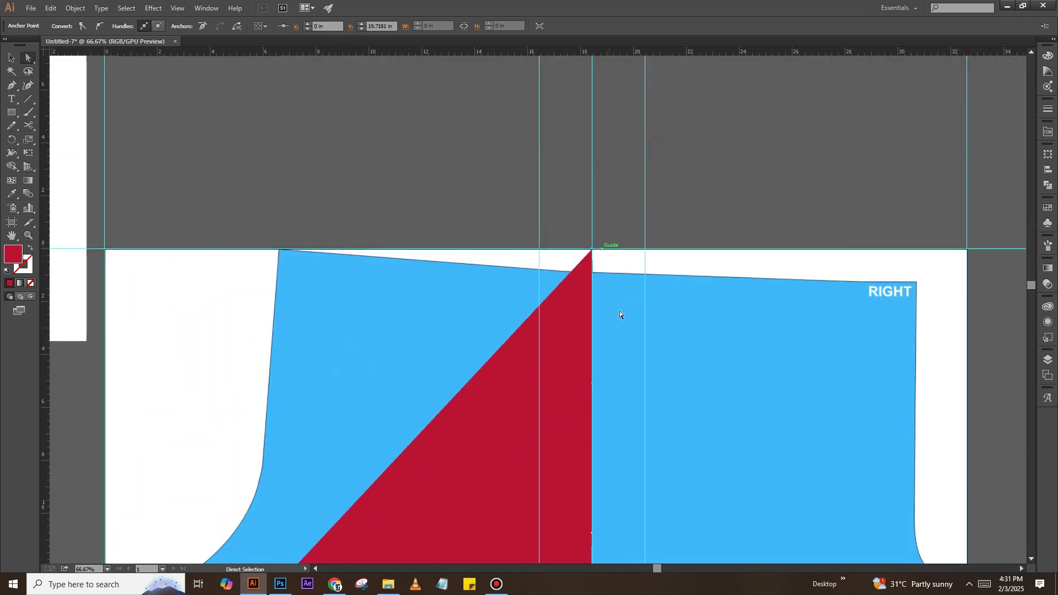
scroll(619, 311, down, 3)
key(ctrl+minus)
key(ctrl+minus)
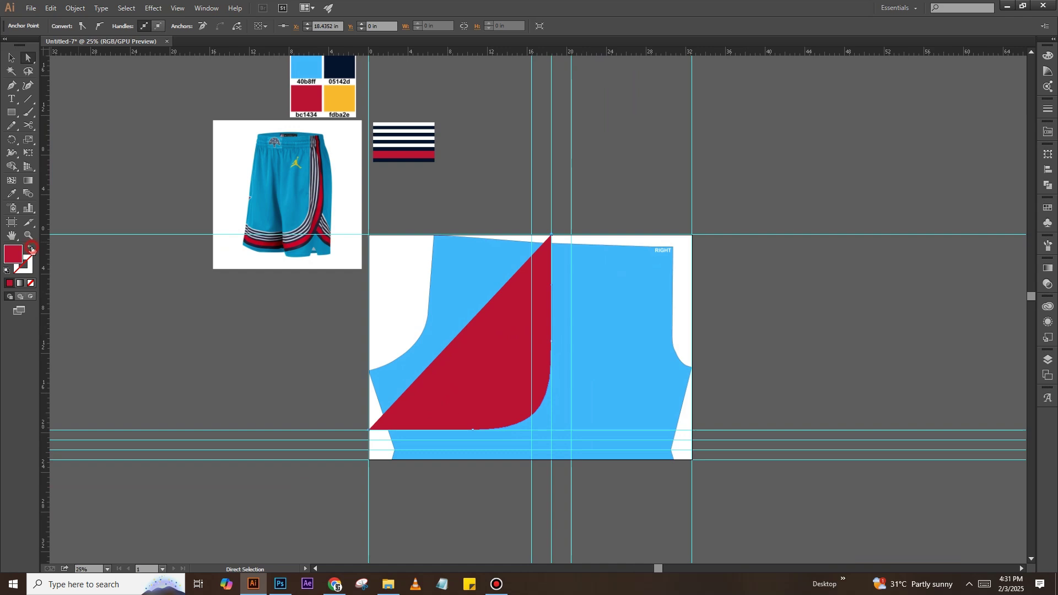
click(32, 249)
scroll(610, 271, right, 1)
key(ctrl+semicolon)
click(720, 270)
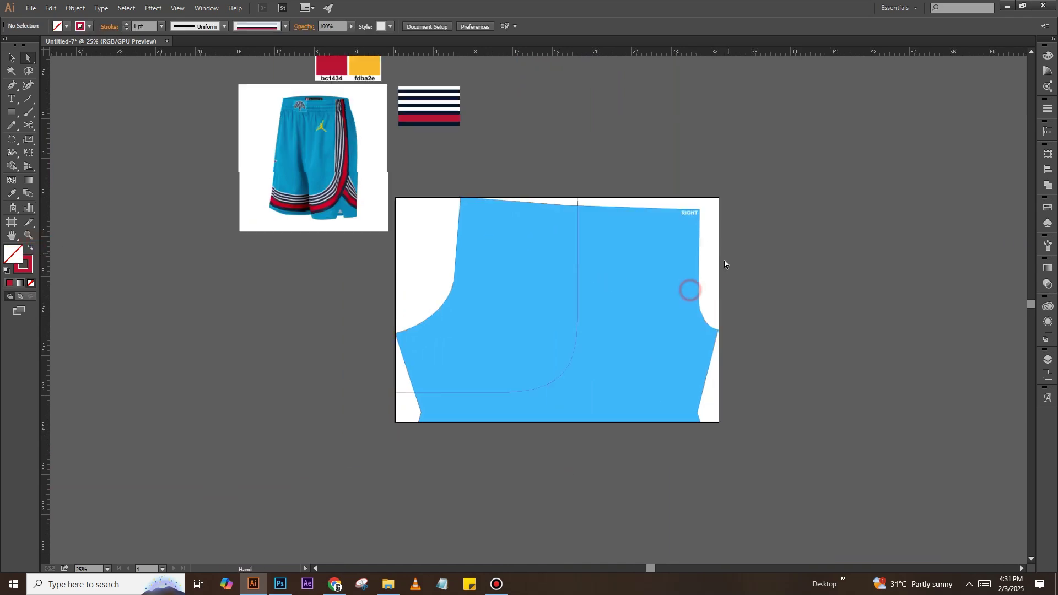
Adjust the curve's lower anchor so the path sweeps toward the hem, and show the Brushes panel
scroll(722, 264, up, 2)
scroll(714, 267, up, 2)
click(621, 296)
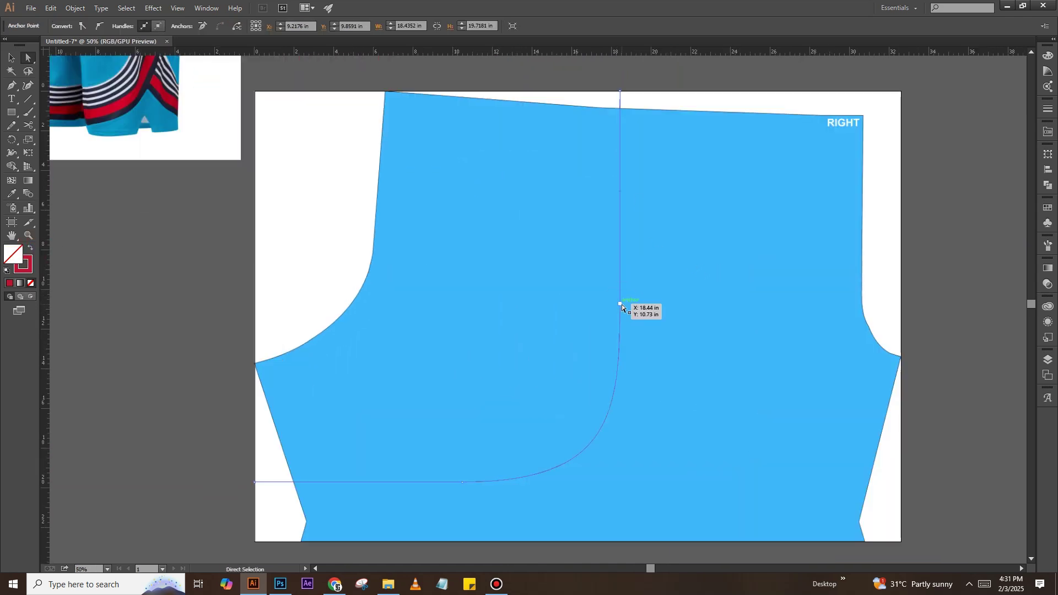
drag(460, 481, 454, 481)
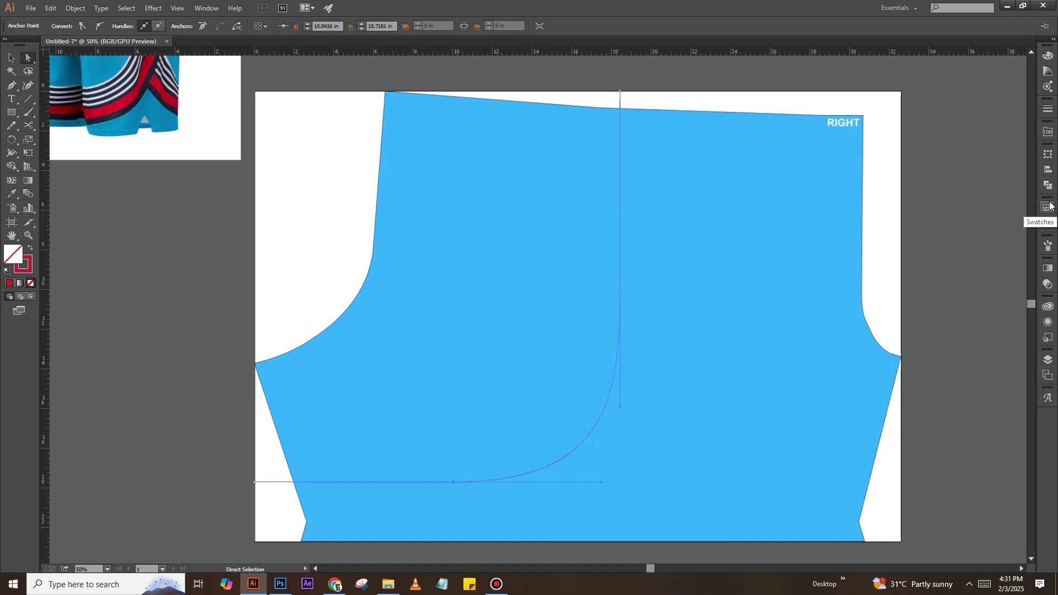
click(1049, 247)
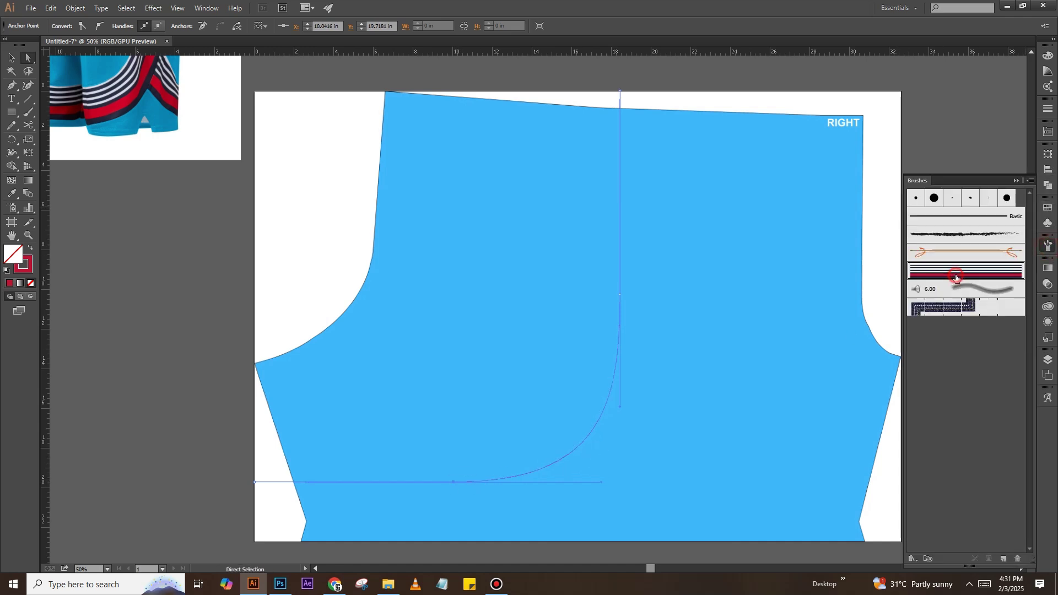
Apply the navy, white and red striped art brush to the curved path
double_click(956, 273)
drag(619, 131, 588, 129)
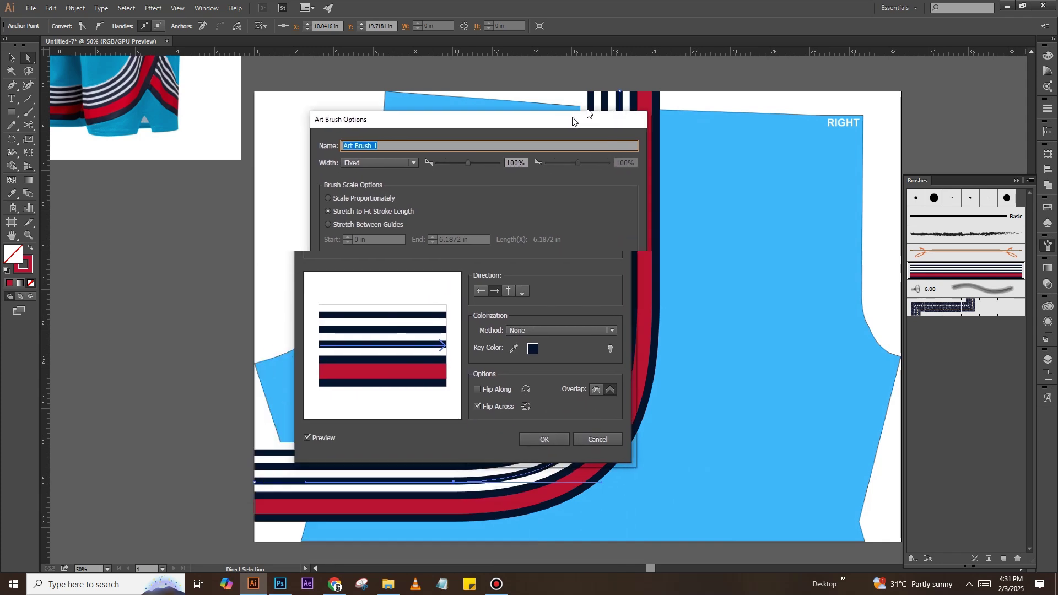
click(588, 426)
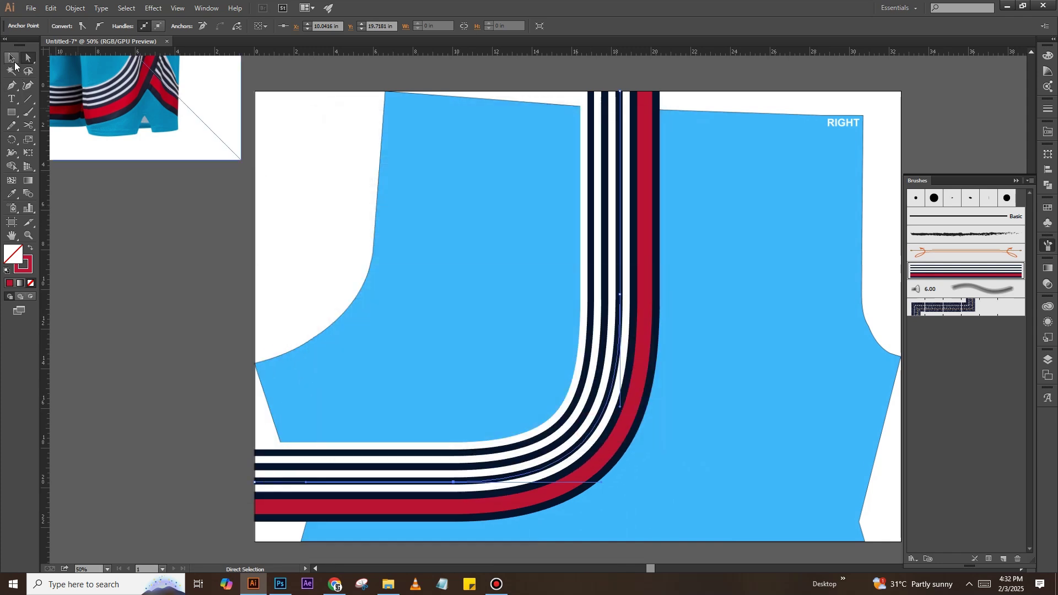
click(12, 58)
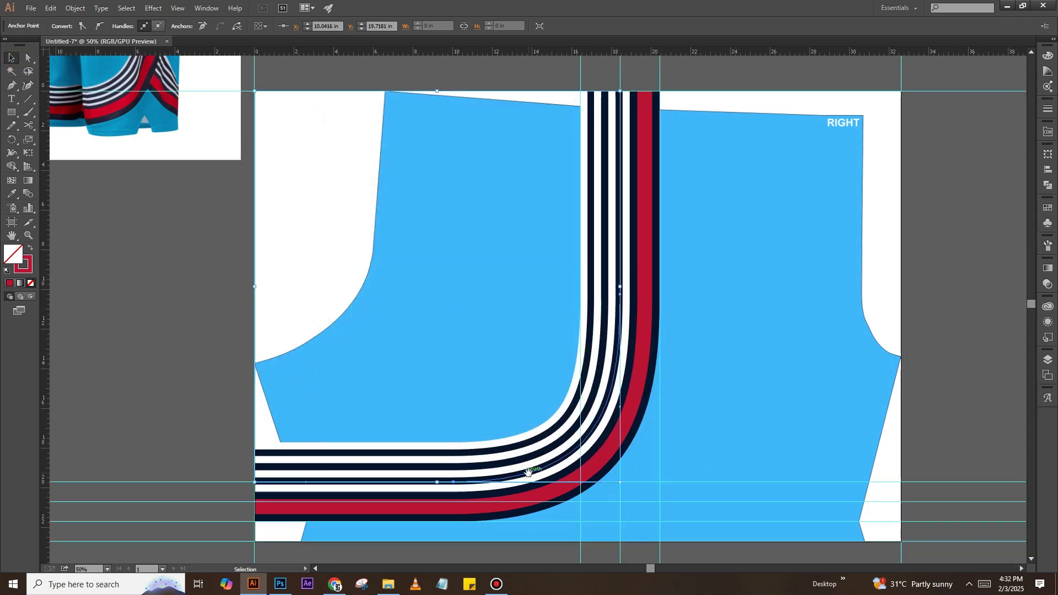
scroll(552, 441, down, 3)
key(ctrl+equal)
key(ctrl+equal)
drag(540, 472, 577, 386)
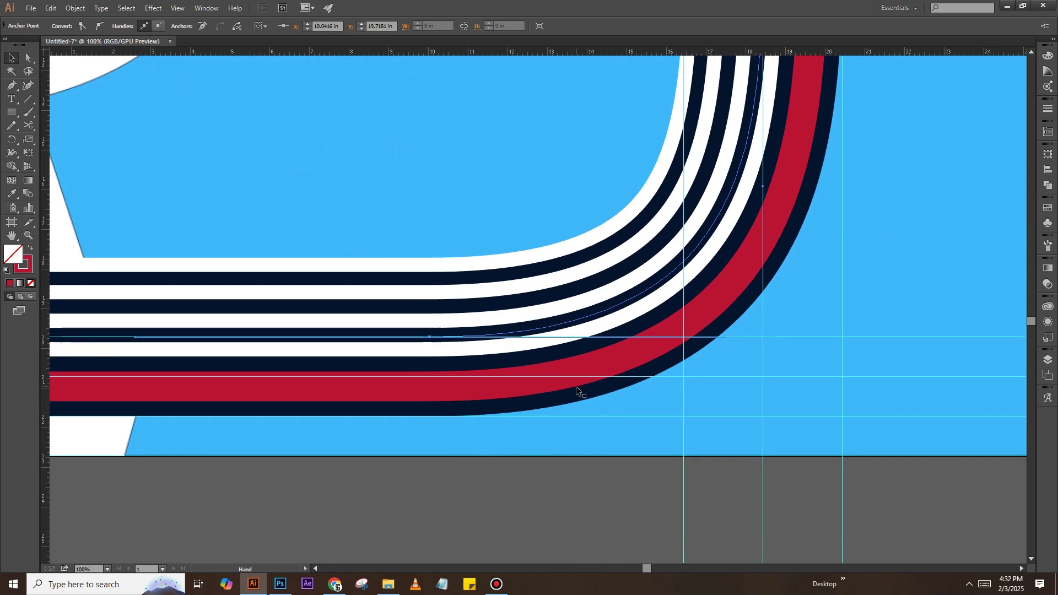
Draw a 0.5 in spacer rectangle beside the stripes and add a guide along its bottom edge
key(m)
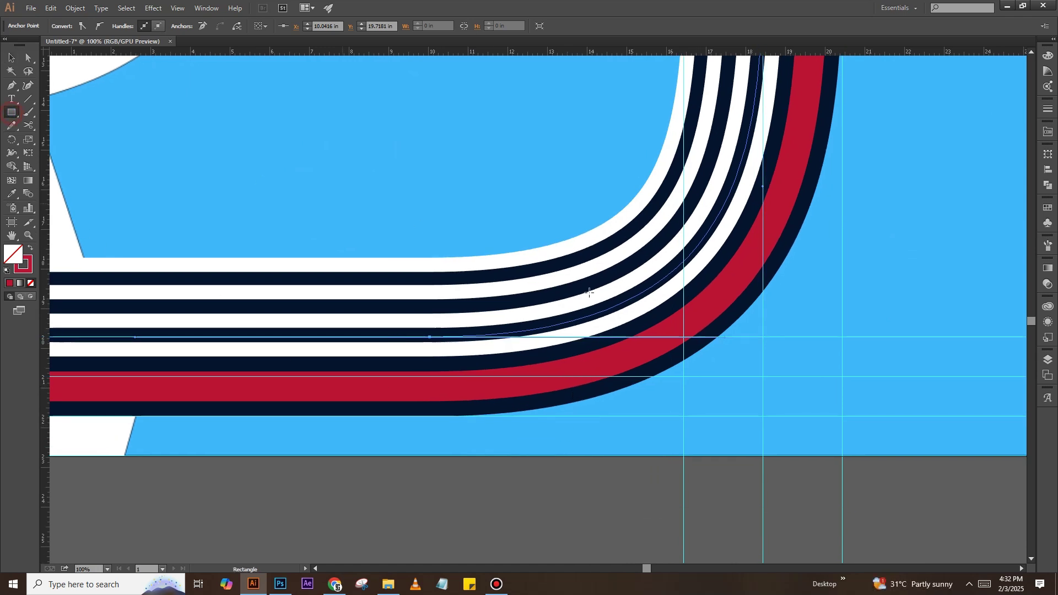
mouse_move(805, 376)
mouse_down()
mouse_move(702, 384)
mouse_move(721, 406)
mouse_up()
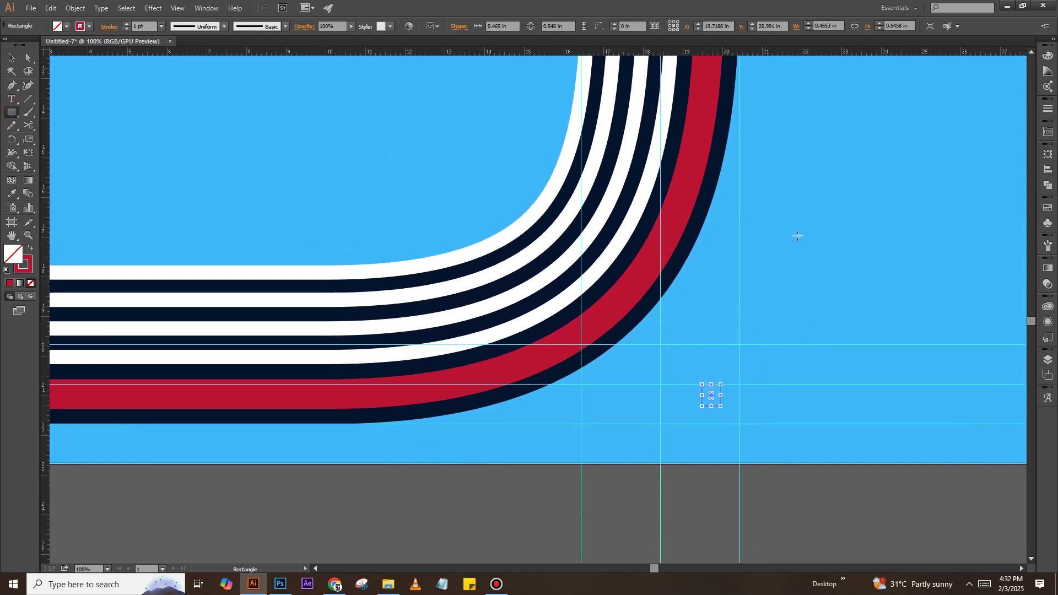
click(898, 26)
text(0.5)
key(Return)
key(v)
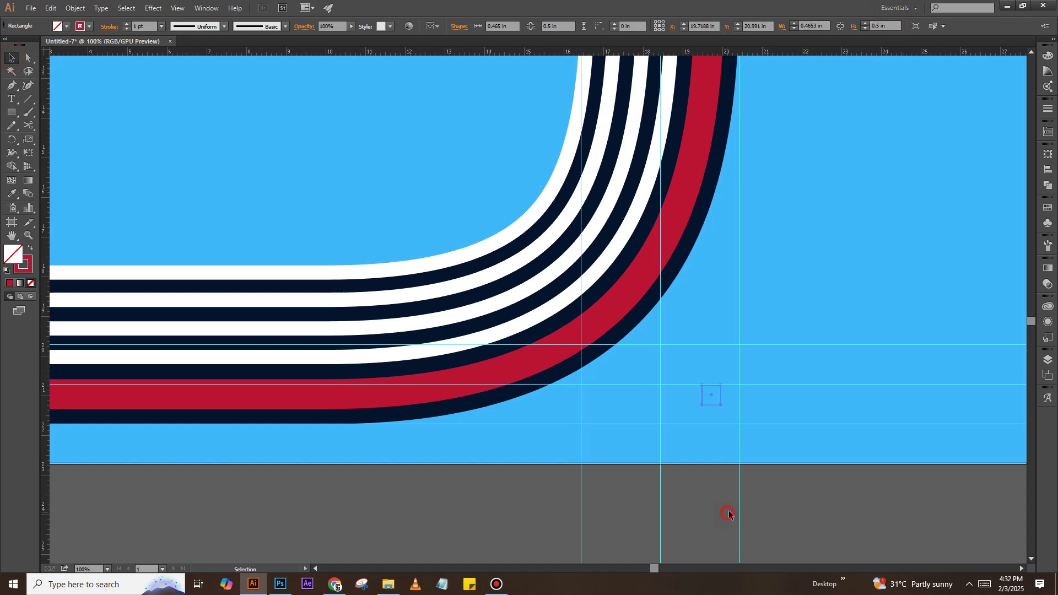
click(728, 514)
key(ctrl+plus)
mouse_move(858, 465)
mouse_down()
mouse_move(679, 392)
mouse_move(689, 382)
mouse_up()
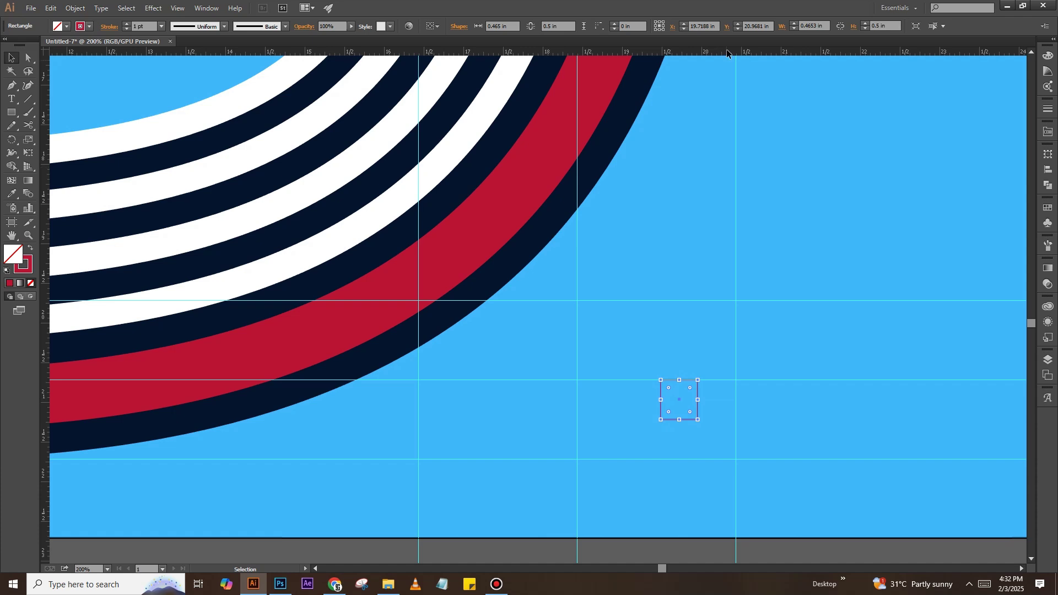
drag(727, 51, 676, 420)
Nudge the stripe's straight section upward with the Direct Selection tool
key(ctrl+minus)
key(ctrl+minus)
key(ctrl+minus)
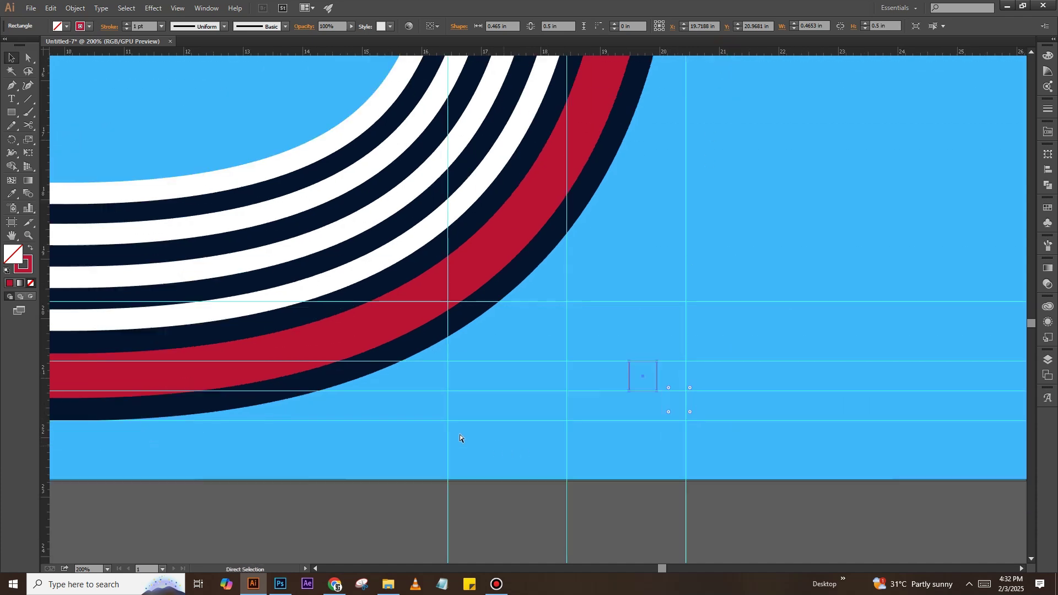
drag(347, 411, 552, 469)
scroll(585, 465, down, 1)
scroll(585, 466, right, 1)
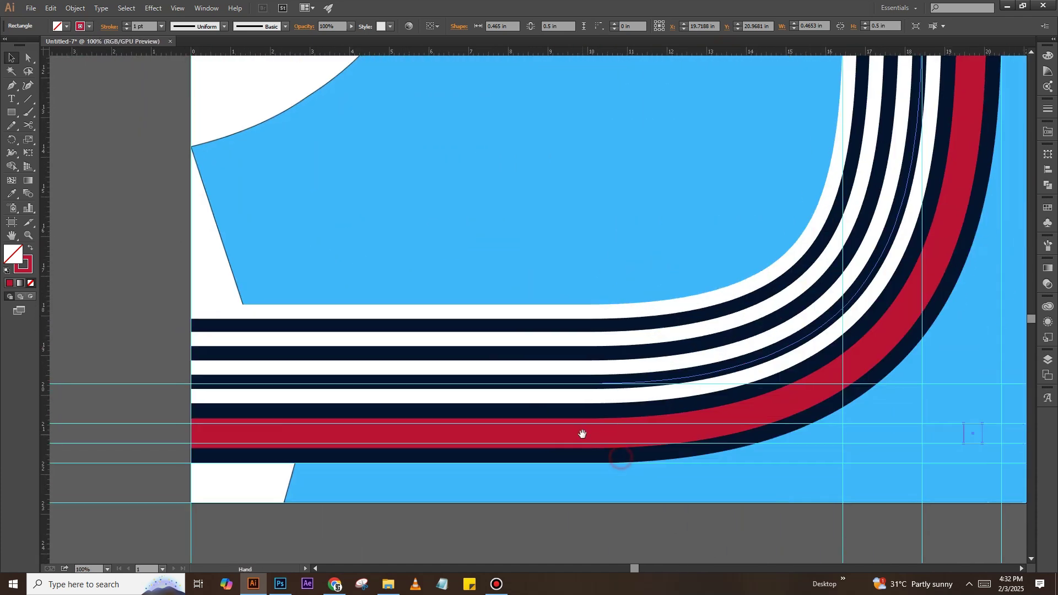
click(138, 428)
key(a)
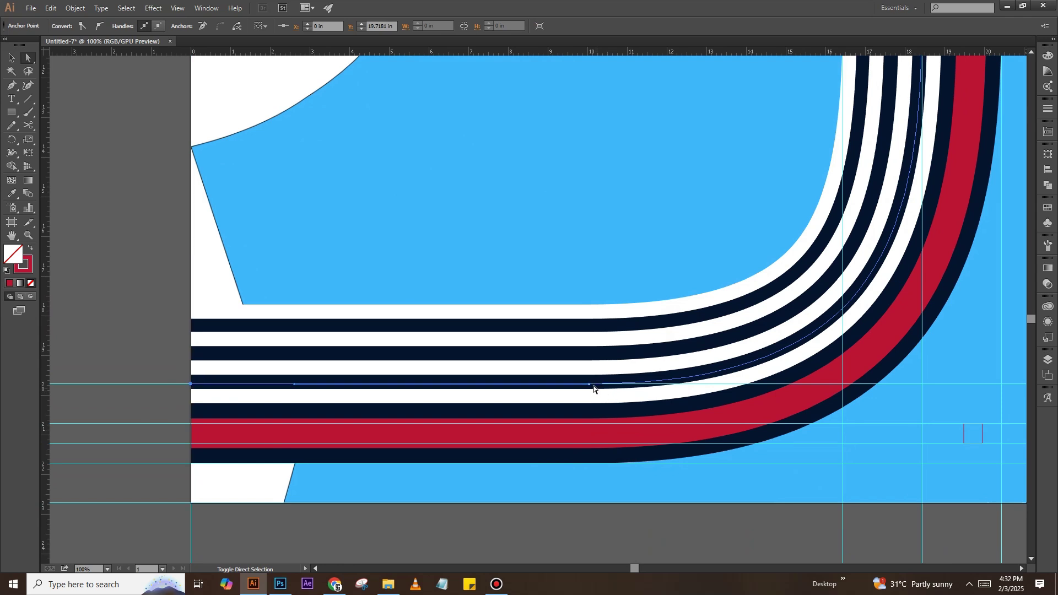
click(592, 384)
key(Up)
key(Up)
key(Up)
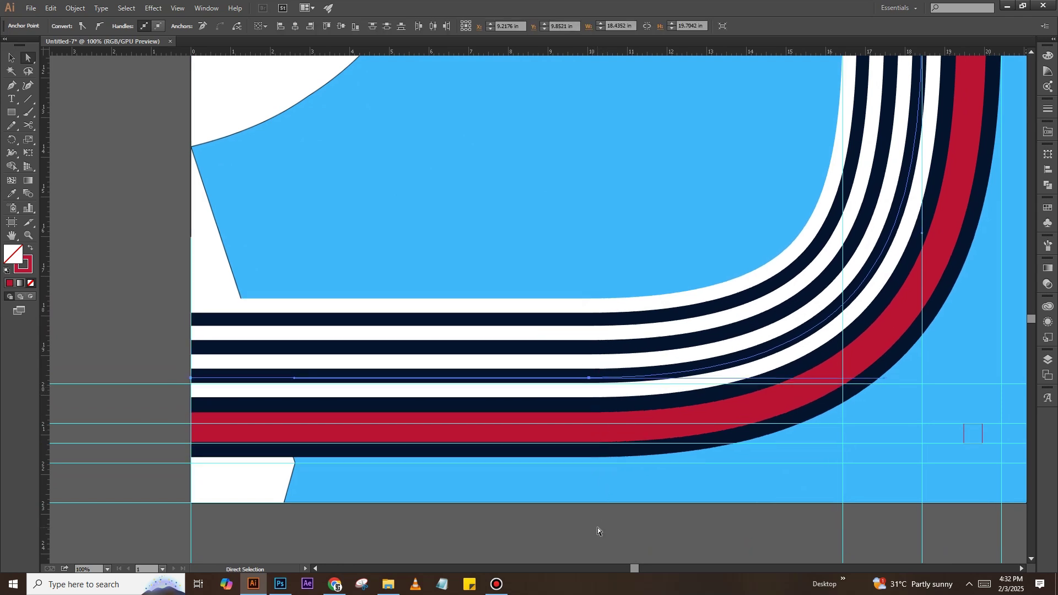
key(Up)
key(Up)
key(Up)
key(Up)
key(Up)
key(Up)
key(Up)
key(Up)
key(Up)
With guides hidden, raise the vertical stripe's anchor point into place
click(600, 544)
scroll(599, 544, down, 3)
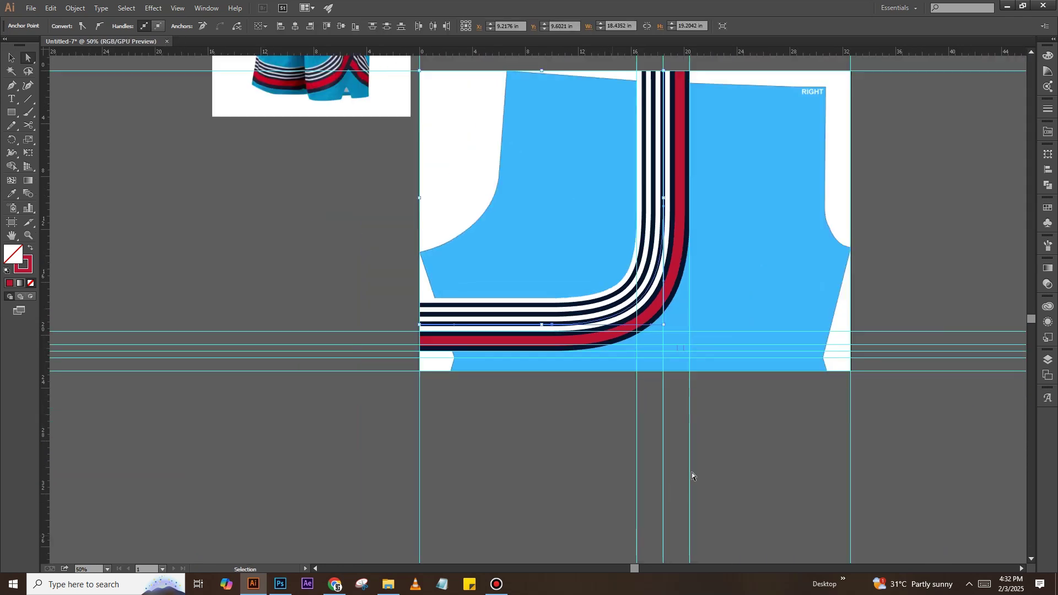
scroll(692, 472, up, 1)
key(ctrl+semicolon)
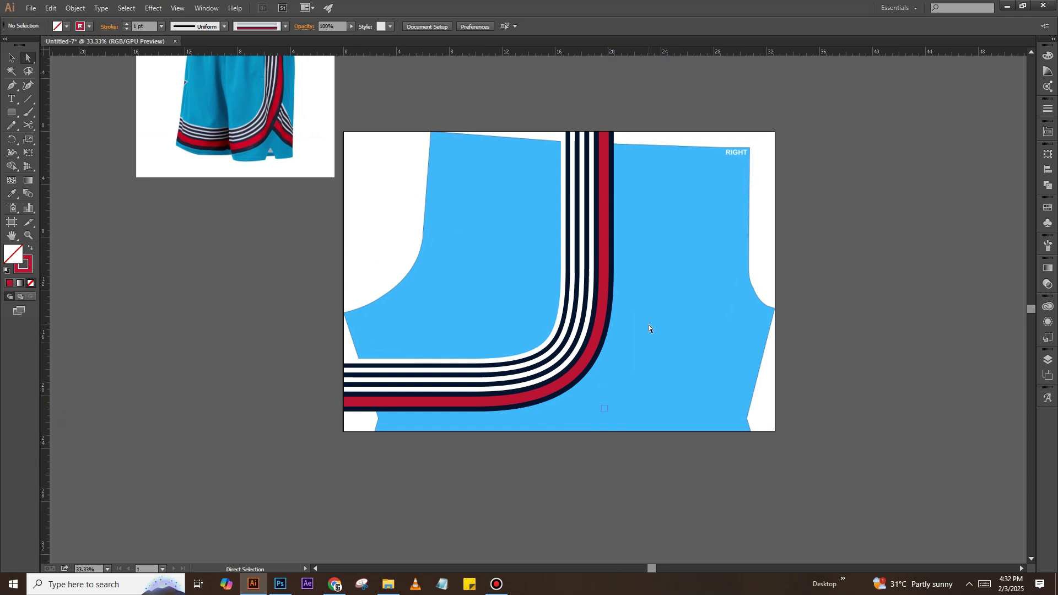
click(588, 276)
drag(587, 267, 588, 258)
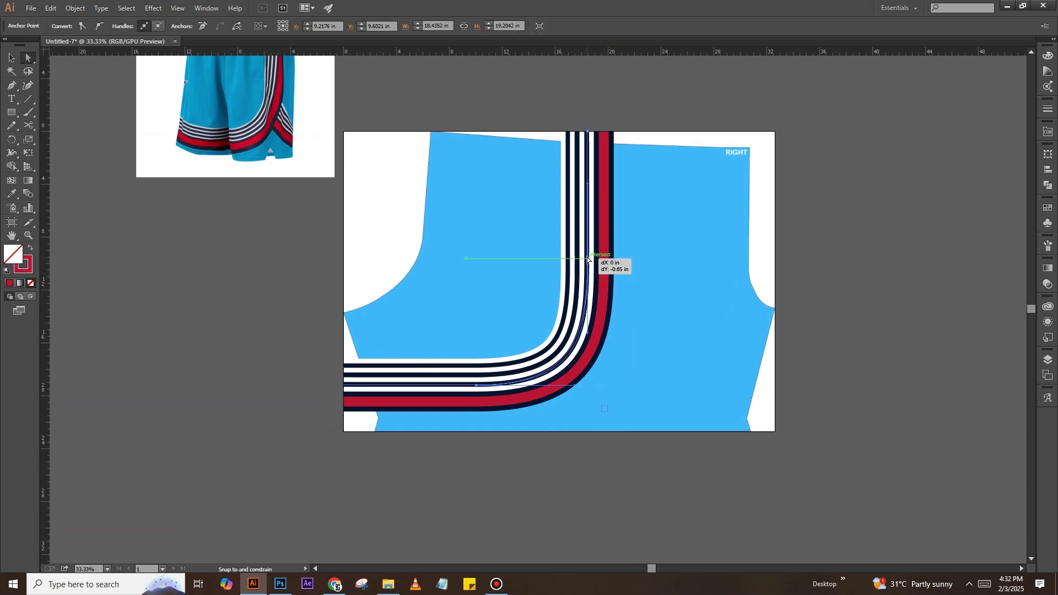
drag(477, 388, 473, 387)
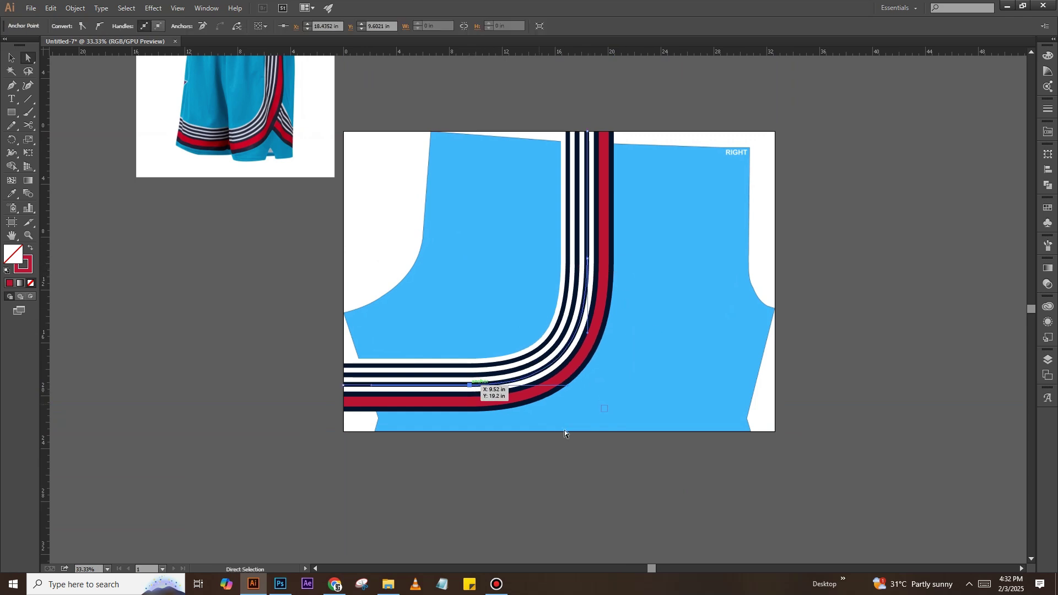
Show the guides again, reselect the finished stripe path and copy it
click(684, 476)
key(ctrl+semicolon)
key(ctrl+semicolon)
click(588, 342)
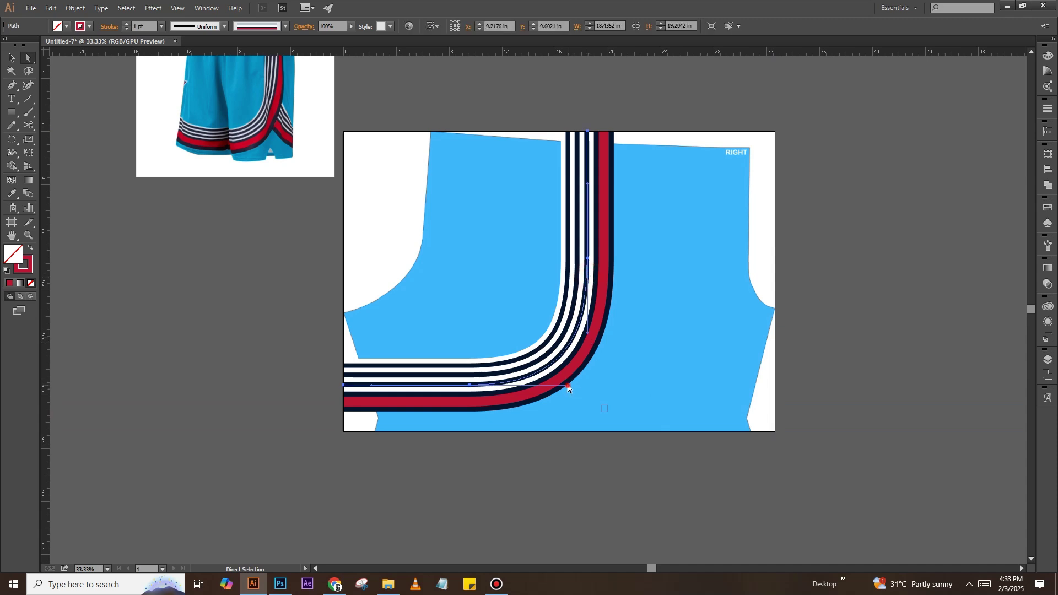
click(636, 472)
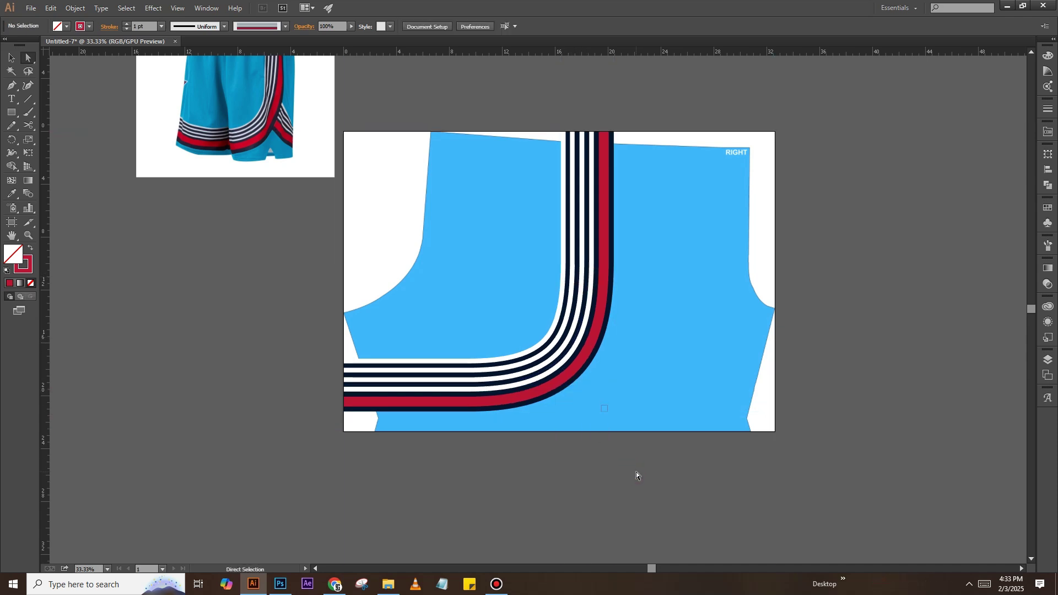
key(ctrl+z)
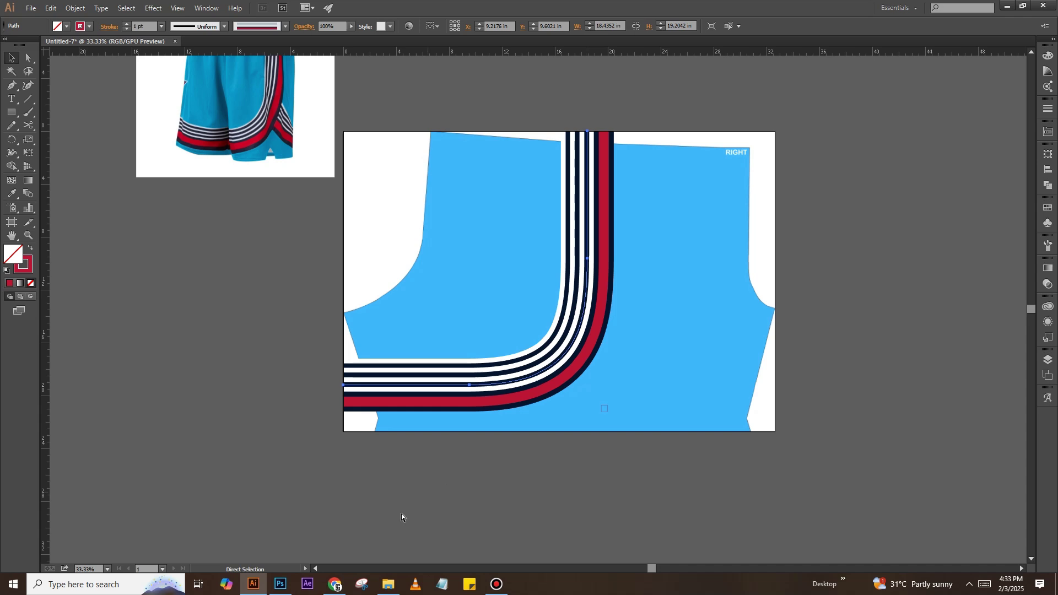
key(ctrl+c)
Paste the stripes into the SHORTS file as a smart object on the LEFT leg panel
click(280, 584)
key(ctrl+v)
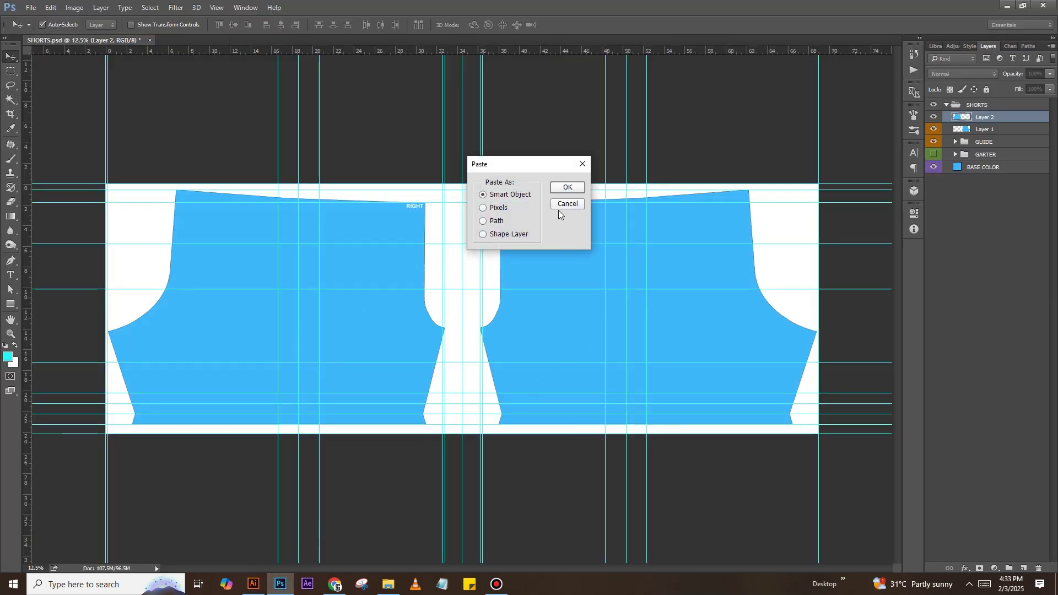
click(575, 189)
mouse_move(555, 269)
mouse_down()
mouse_move(641, 277)
mouse_move(644, 267)
mouse_up()
key(Return)
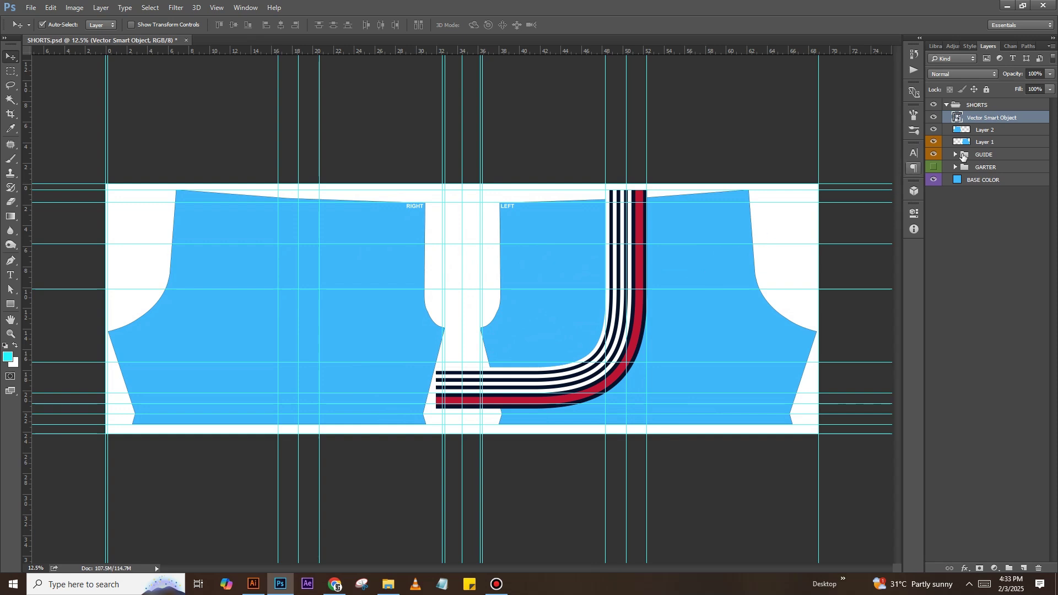
Delete the leftover Layer 1 and Layer 2 and move the stripe layer below GARTER
click(992, 134)
shift+click(987, 142)
key(Delete)
drag(993, 117, 1002, 149)
Duplicate the stripes, flip the copy horizontally to mirror the original, and layer it beneath
key(ctrl+j)
key(ctrl+t)
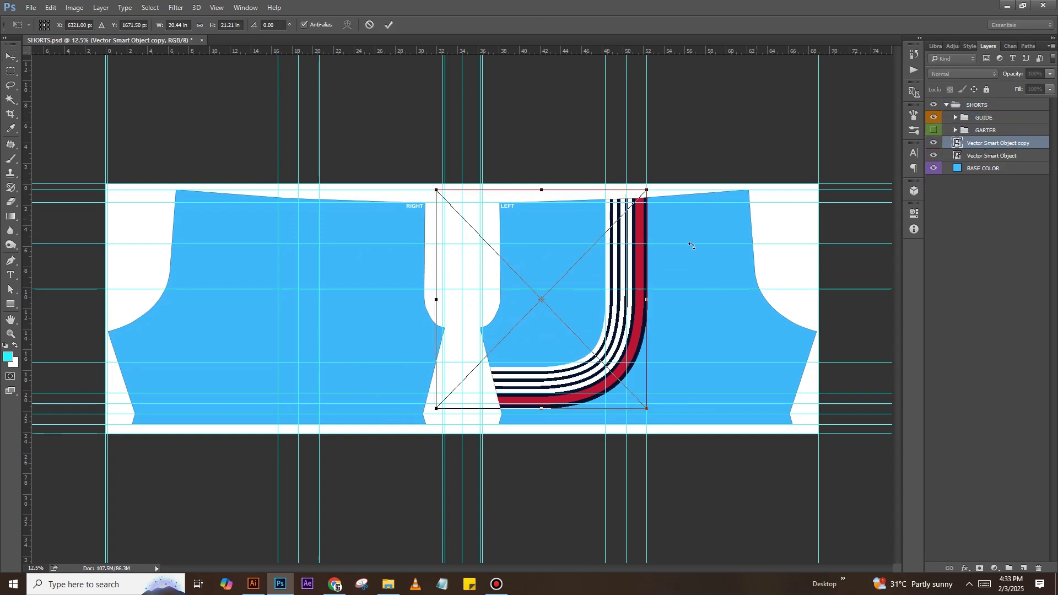
right_click(605, 276)
click(675, 421)
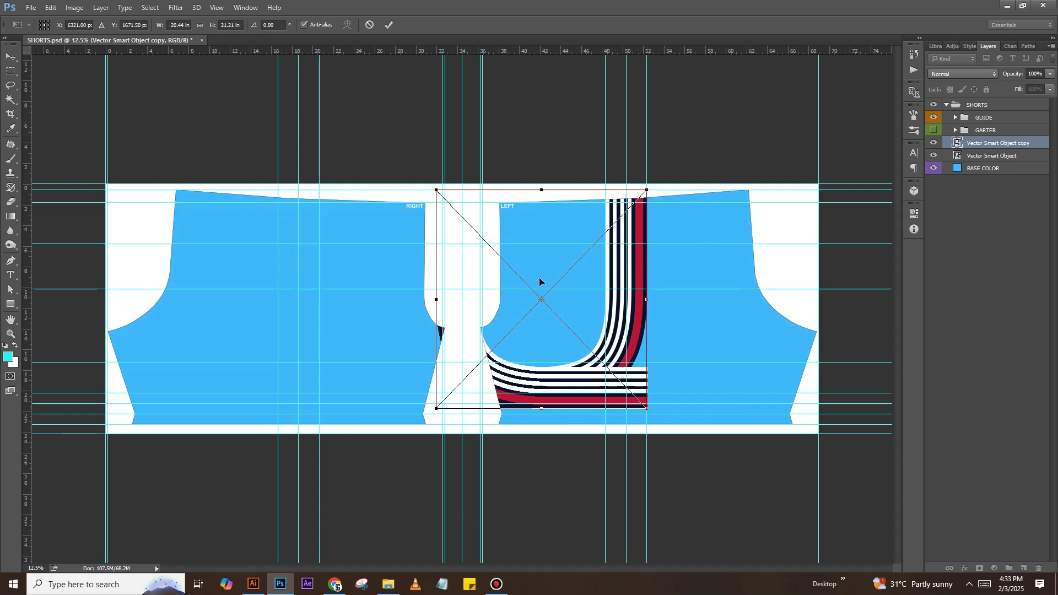
drag(540, 281, 705, 272)
key(Return)
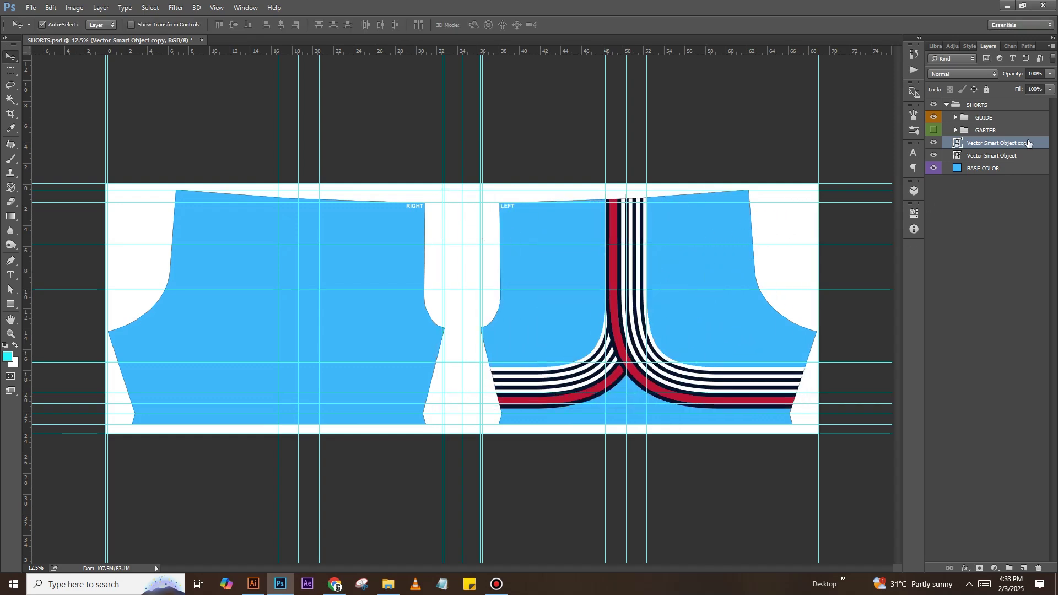
drag(1025, 147, 1025, 161)
Zoom in on the panel centre and add a horizontal guide across the stripes
key(ctrl+h)
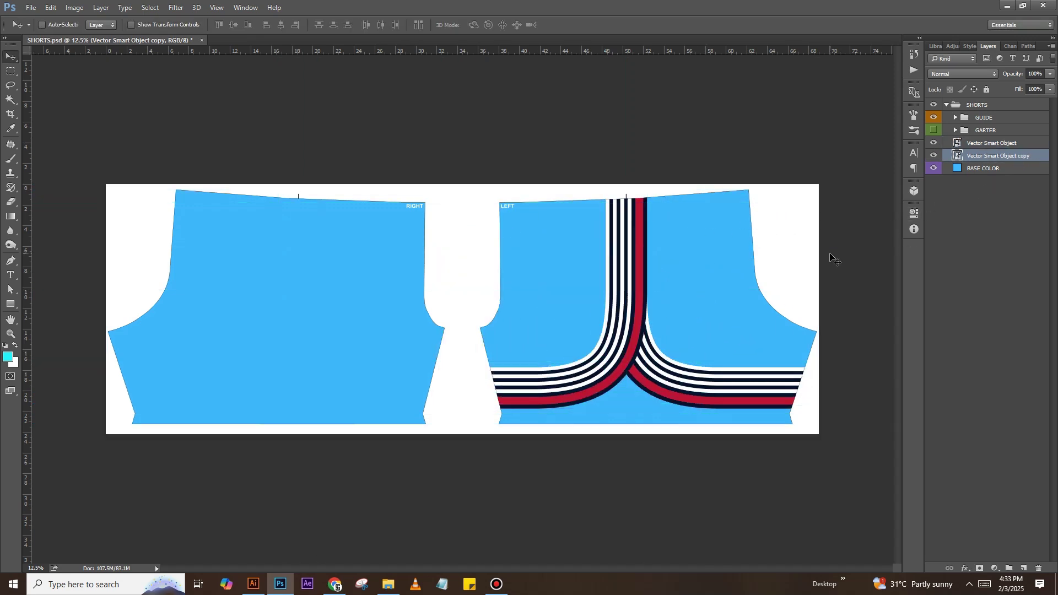
key(ctrl+h)
key(ctrl+plus)
key(ctrl+plus)
key(ctrl+plus)
scroll(620, 392, right, 3)
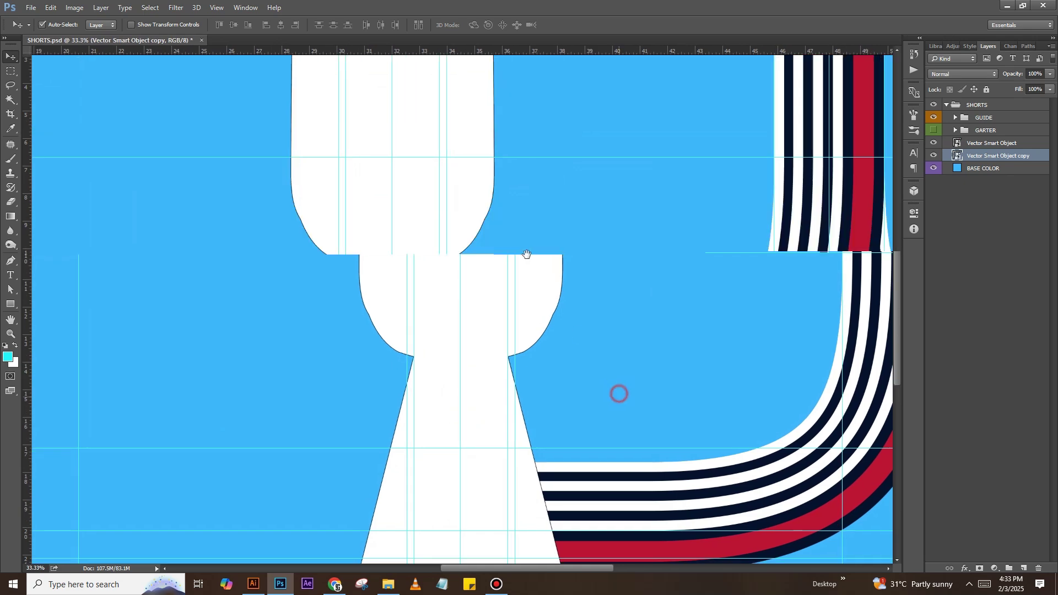
scroll(583, 342, down, 3)
key(ctrl+plus)
key(ctrl+plus)
key(ctrl+plus)
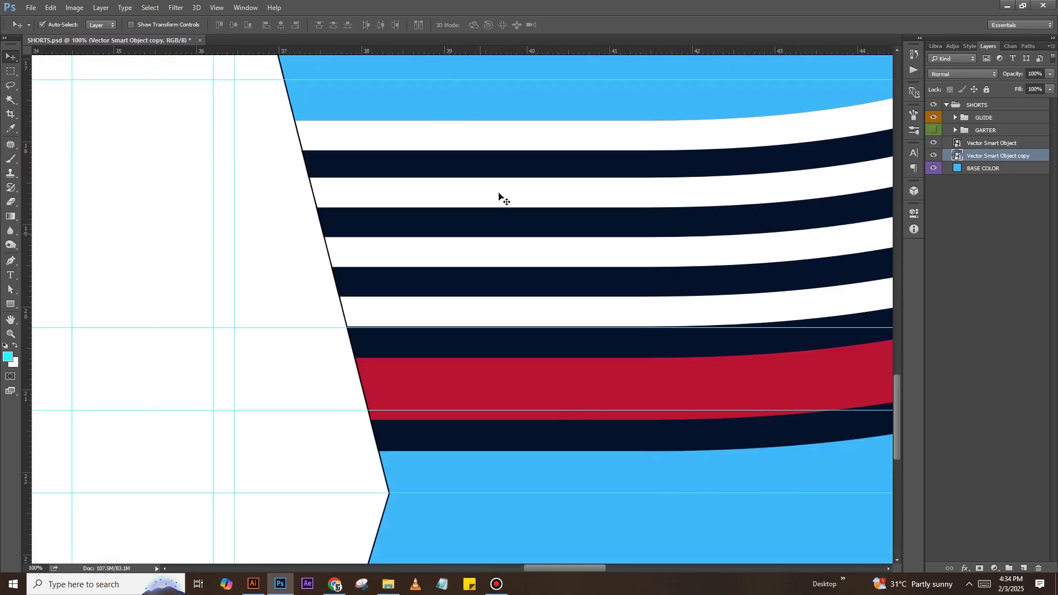
drag(548, 52, 496, 451)
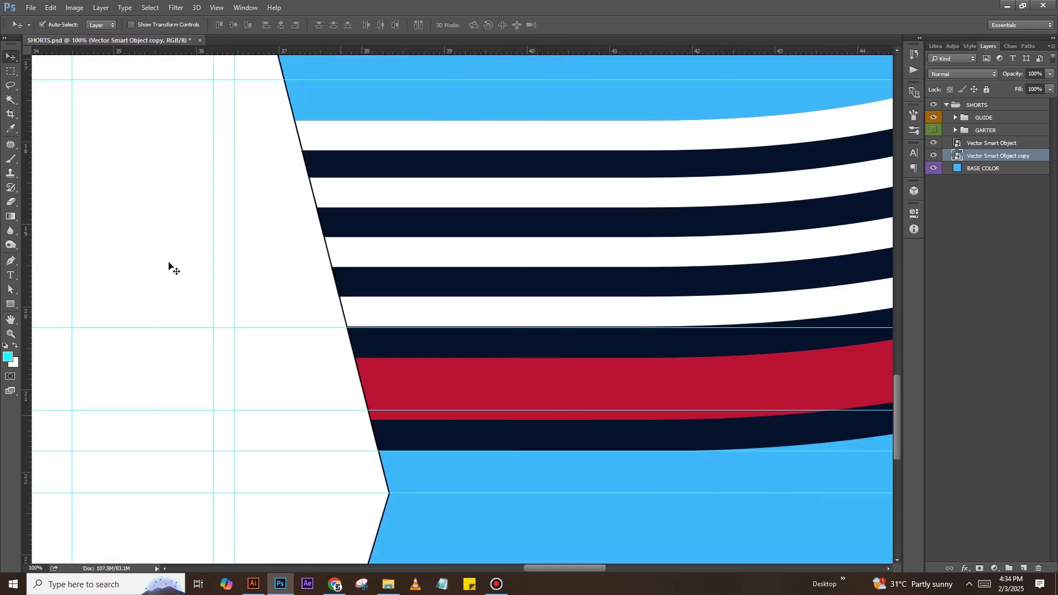
Check the stripe ending with a marquee on the lowest navy stripe, then hide the guides
click(12, 71)
drag(434, 413, 492, 452)
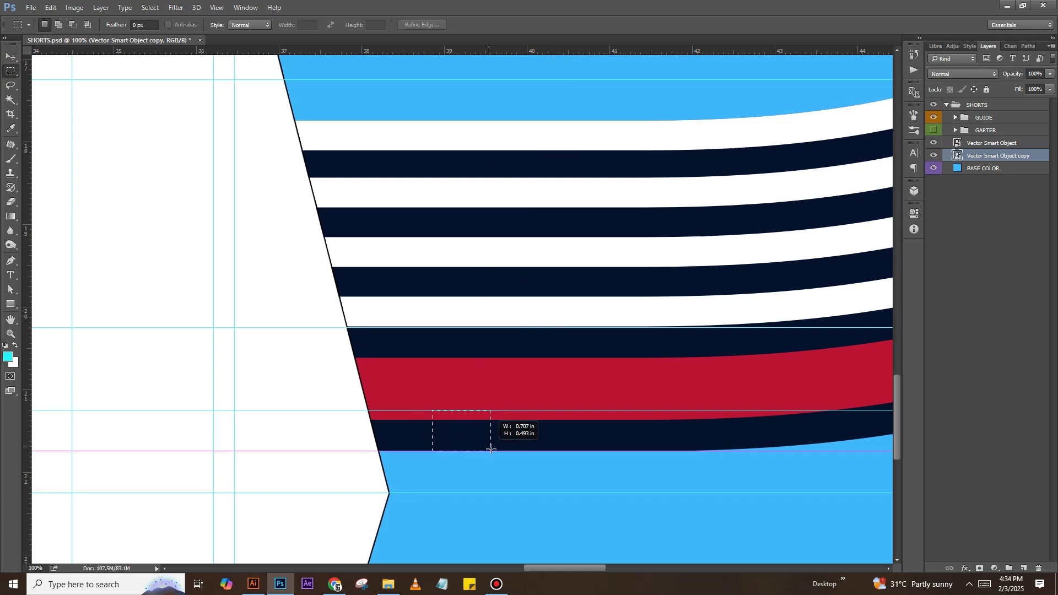
scroll(490, 449, down, 1)
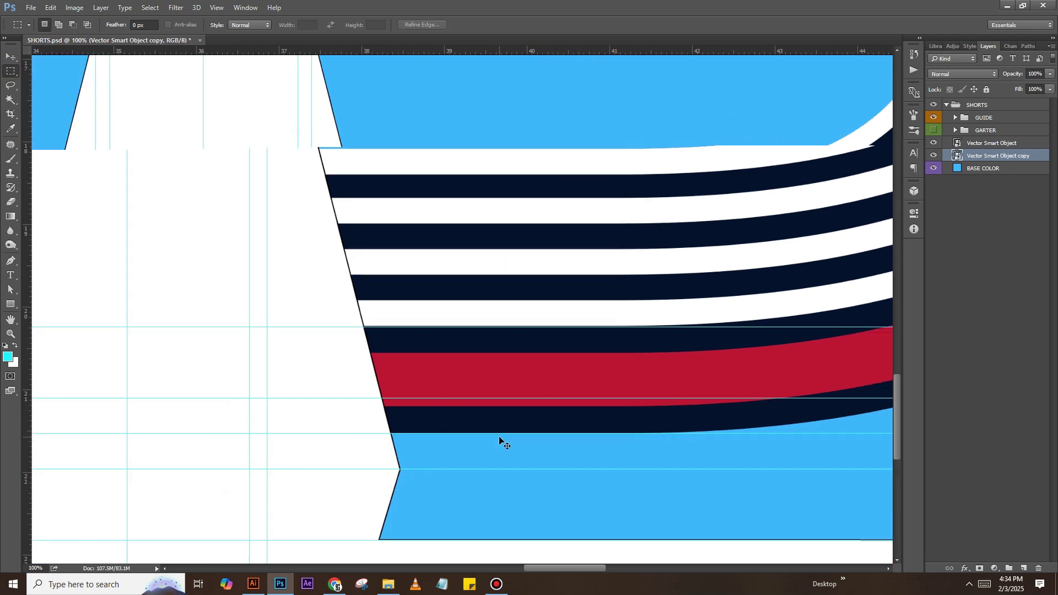
scroll(499, 441, down, 2)
scroll(503, 439, down, 2)
scroll(485, 438, down, 1)
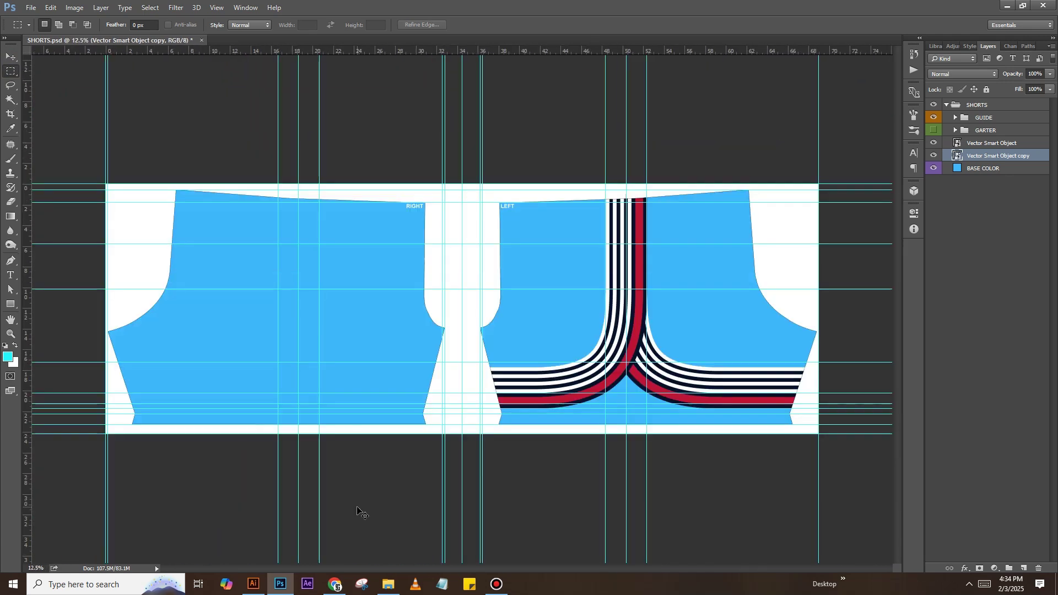
key(ctrl+semicolon)
click(253, 584)
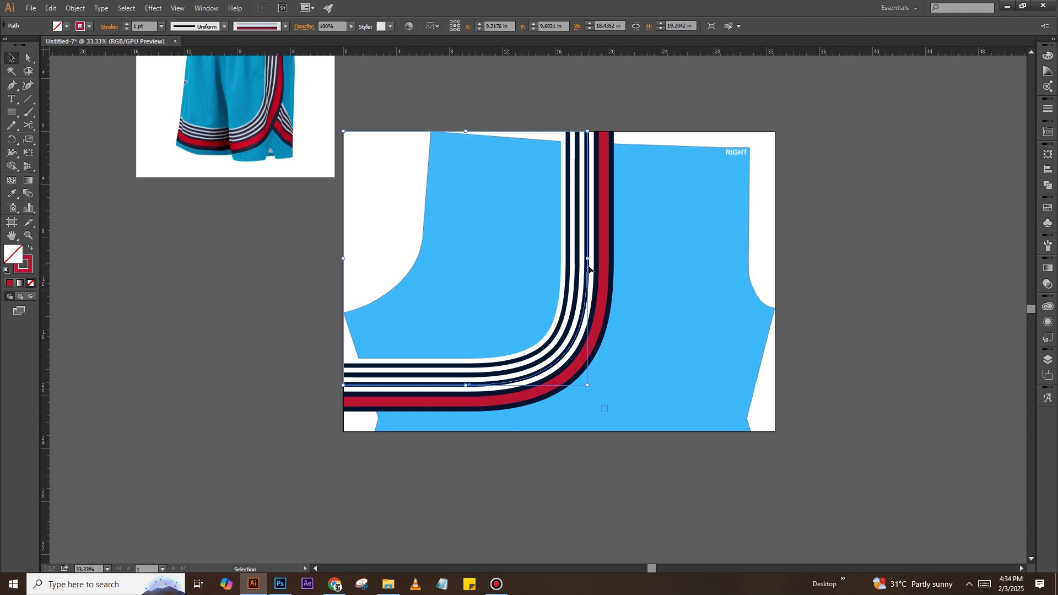
Draw a horizontal hem path with the stripe brush, stretched to the panel's left edge
key(p)
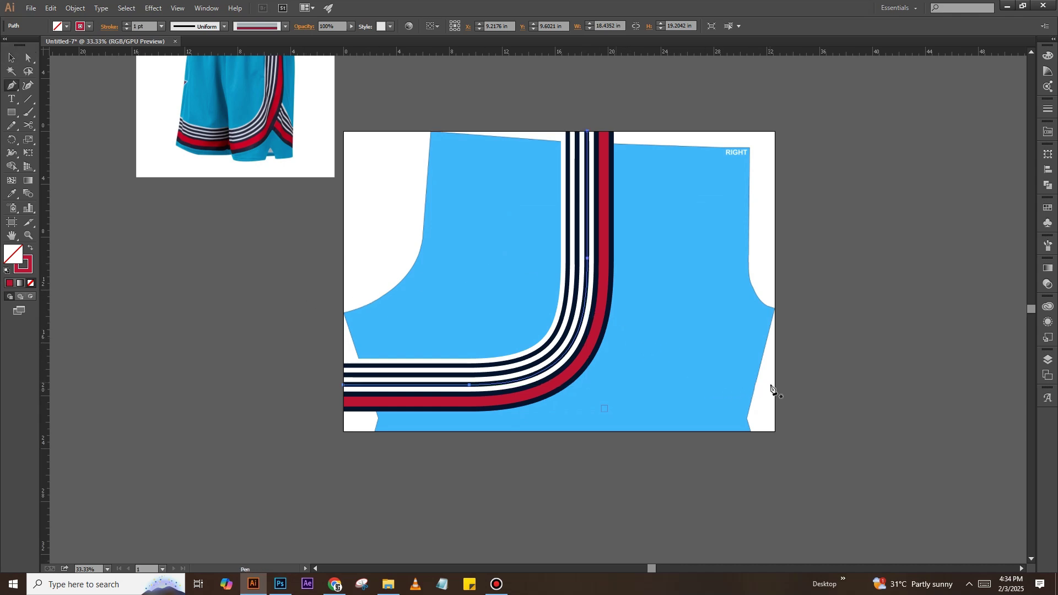
click(776, 384)
click(637, 385)
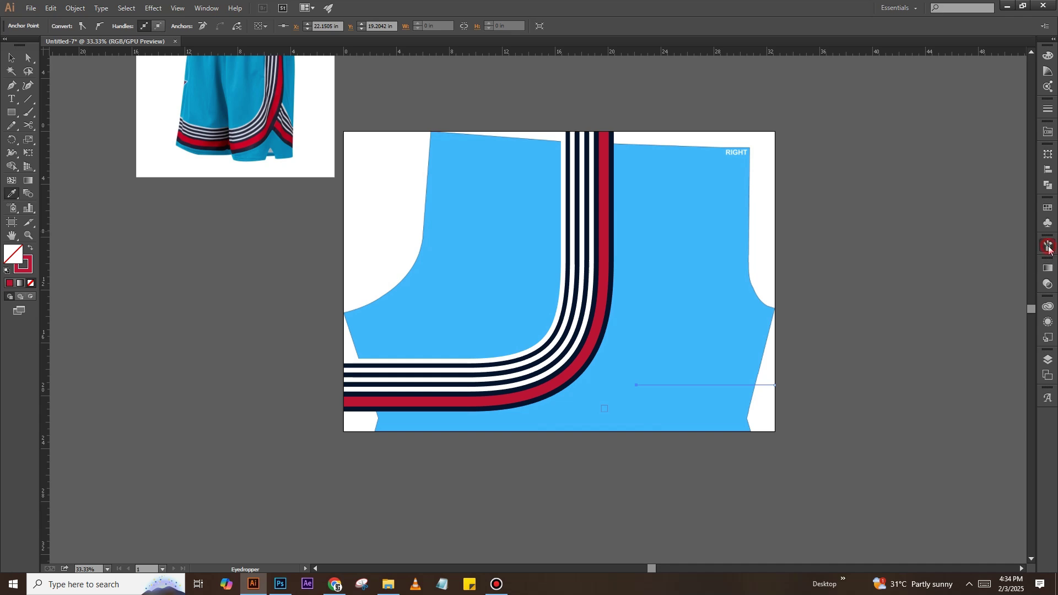
click(1049, 245)
click(965, 271)
key(i)
drag(635, 397, 339, 391)
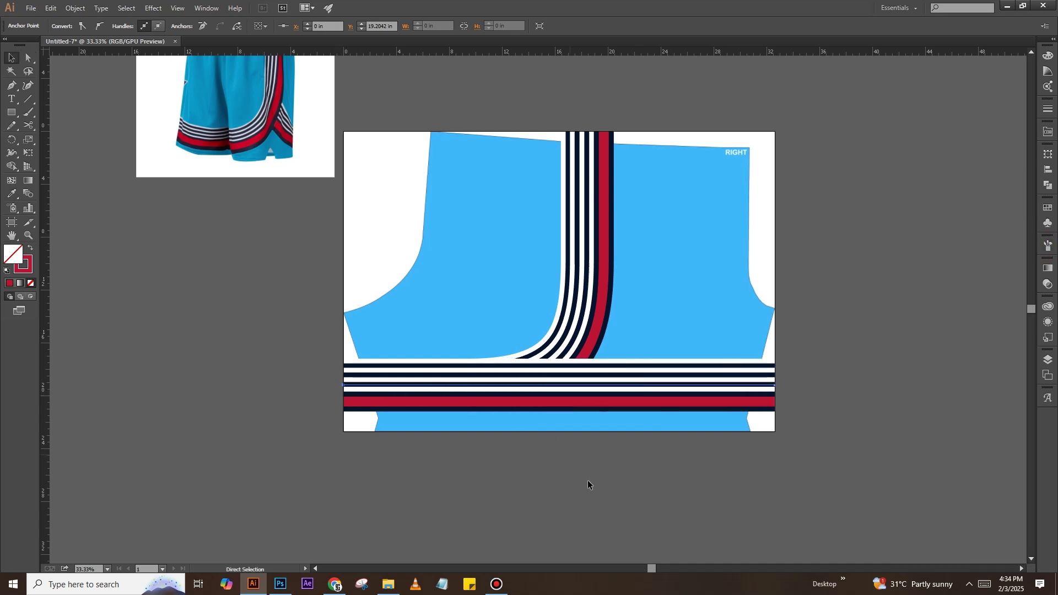
Select the straight stripe band and paste it into the Photoshop shorts file
key(v)
click(647, 385)
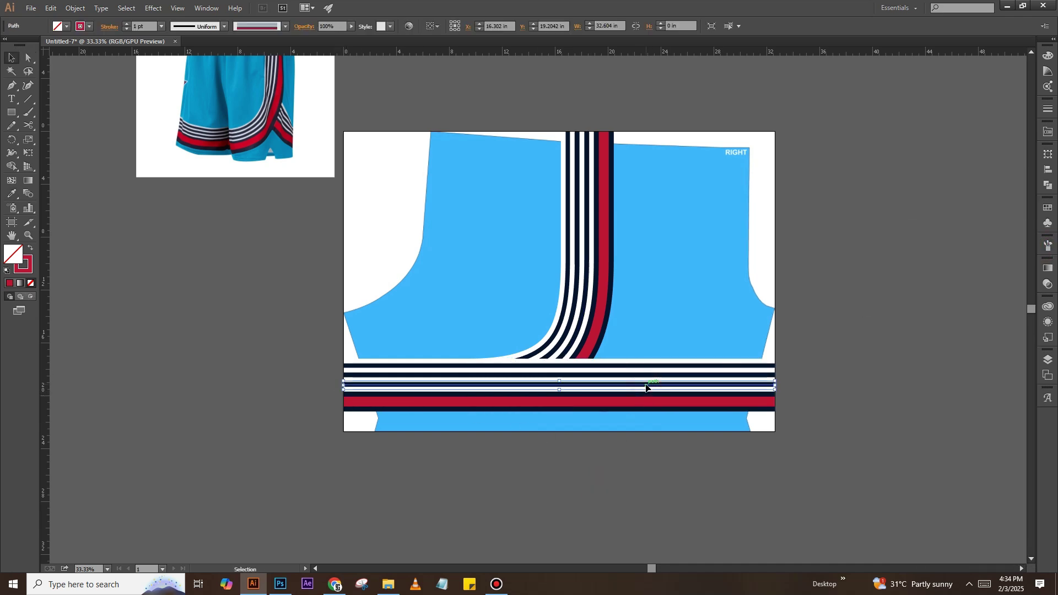
click(274, 586)
key(ctrl+v)
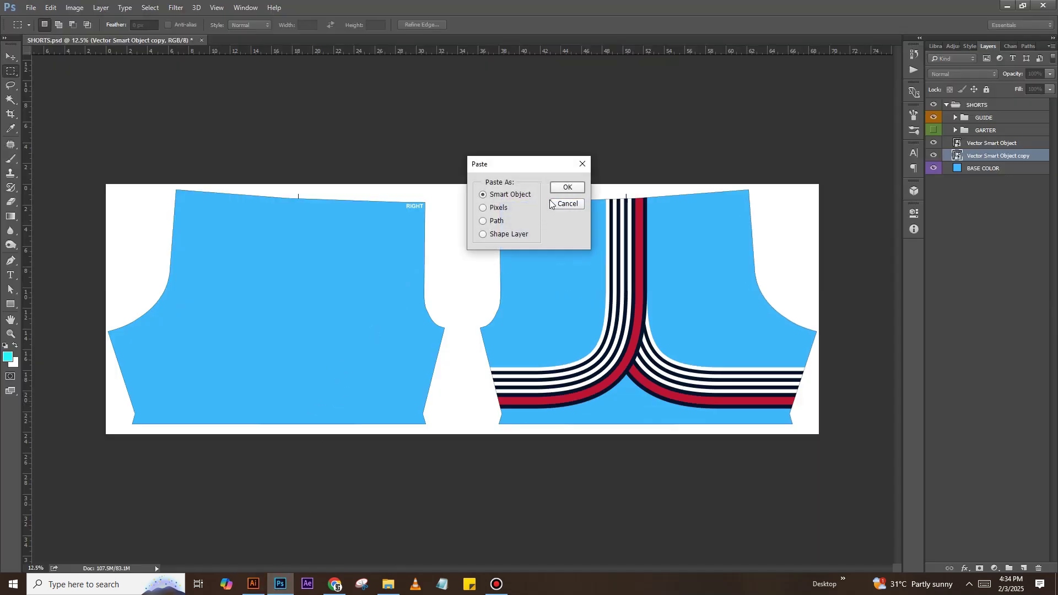
Place the stripe band as a smart object across the RIGHT panel's hem and hide the guides
click(567, 188)
drag(506, 305, 335, 359)
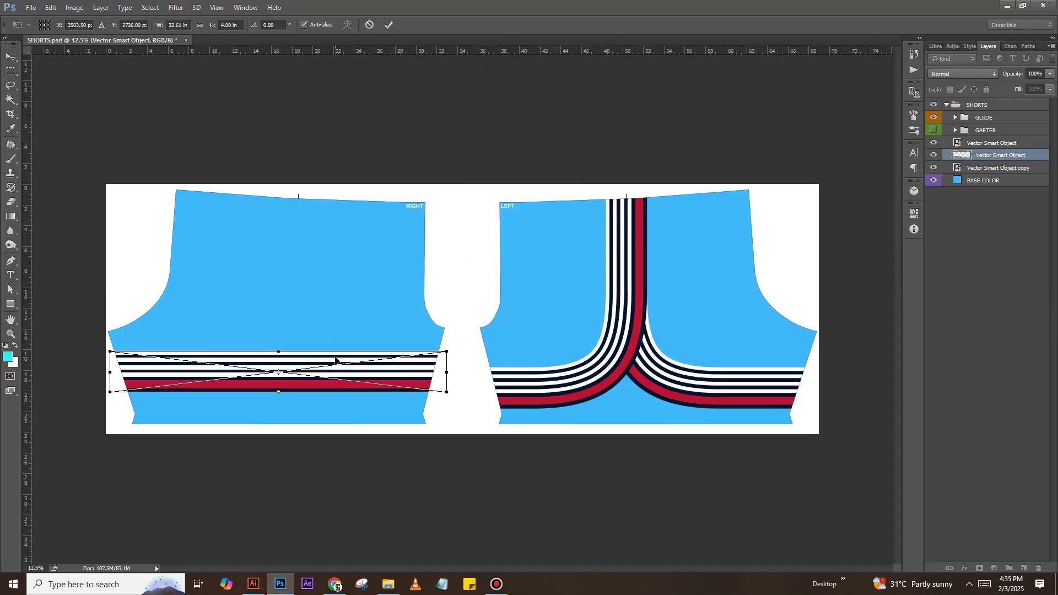
scroll(335, 359, up, 2)
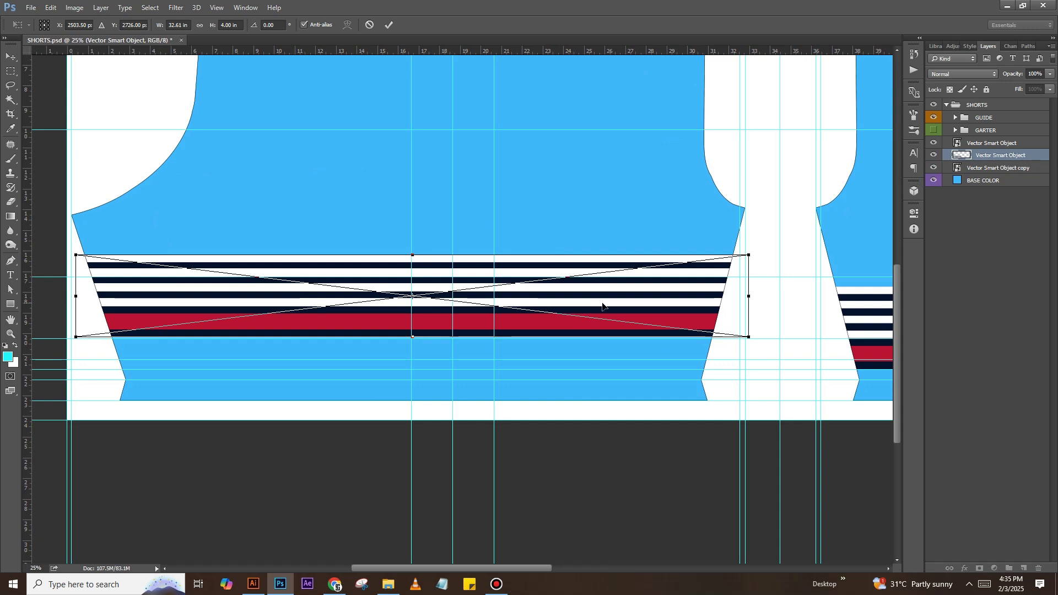
scroll(662, 303, up, 1)
scroll(675, 315, up, 1)
mouse_move(674, 316)
mouse_down()
mouse_move(397, 245)
mouse_move(341, 267)
mouse_move(353, 334)
mouse_move(592, 283)
mouse_up()
scroll(463, 292, down, 3)
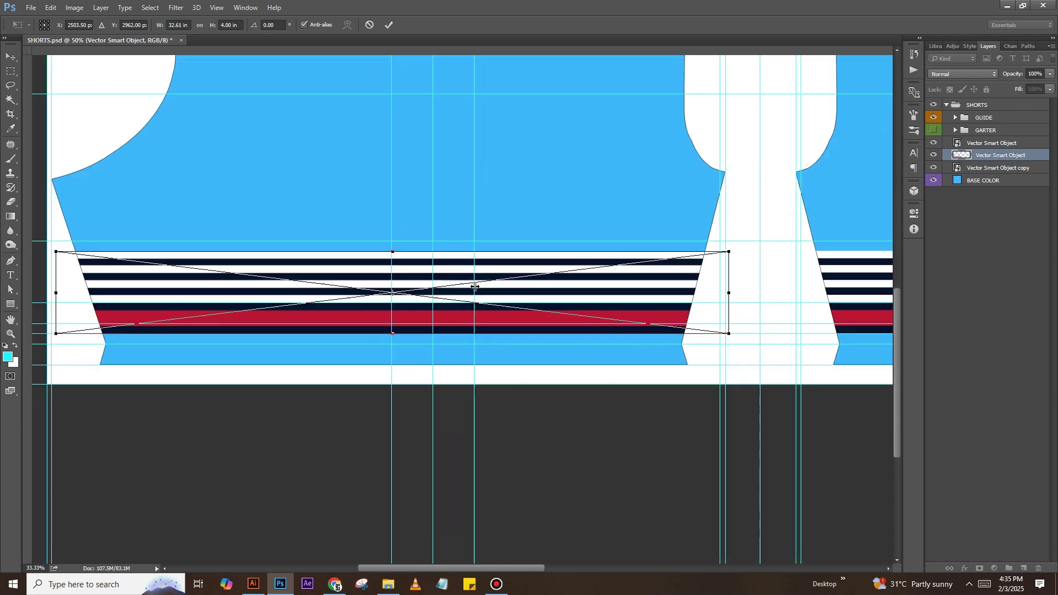
drag(465, 310, 463, 310)
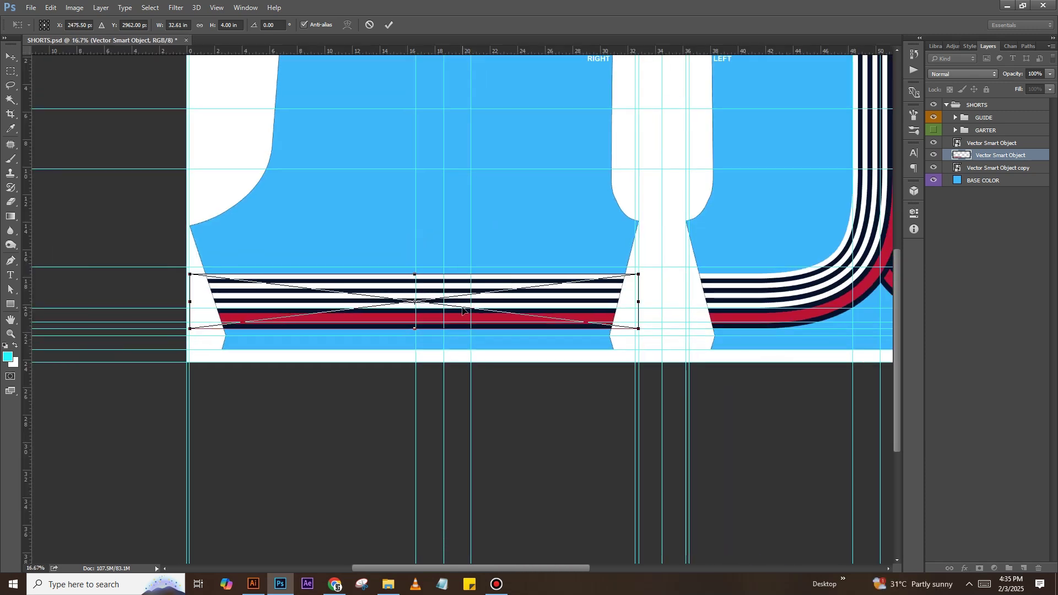
key(Return)
key(ctrl+semicolon)
scroll(609, 478, down, 1)
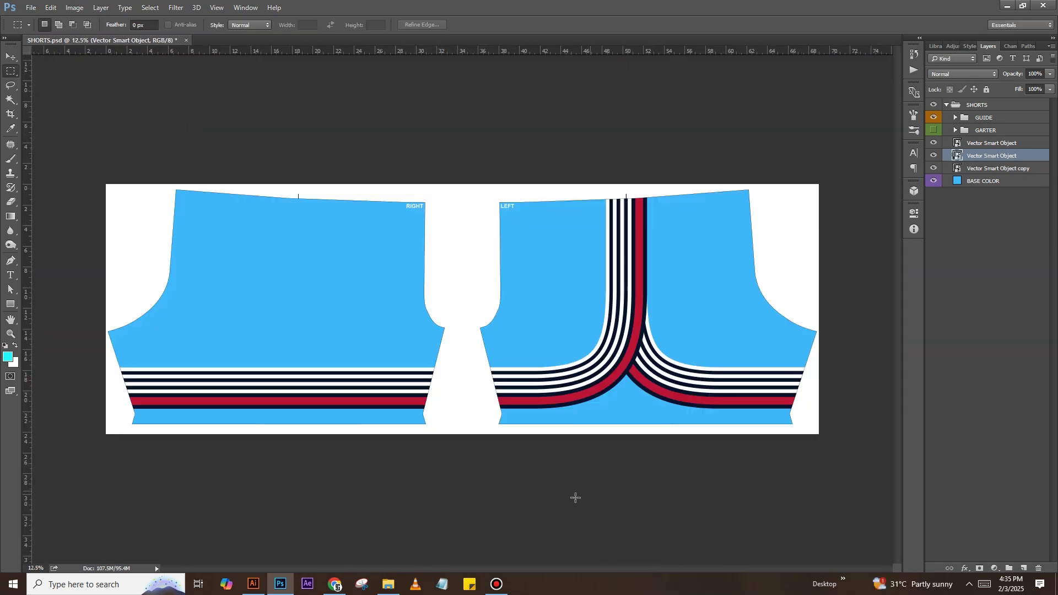
Drag JUMPMAN.jpg into Illustrator and run Image Trace on it
click(388, 585)
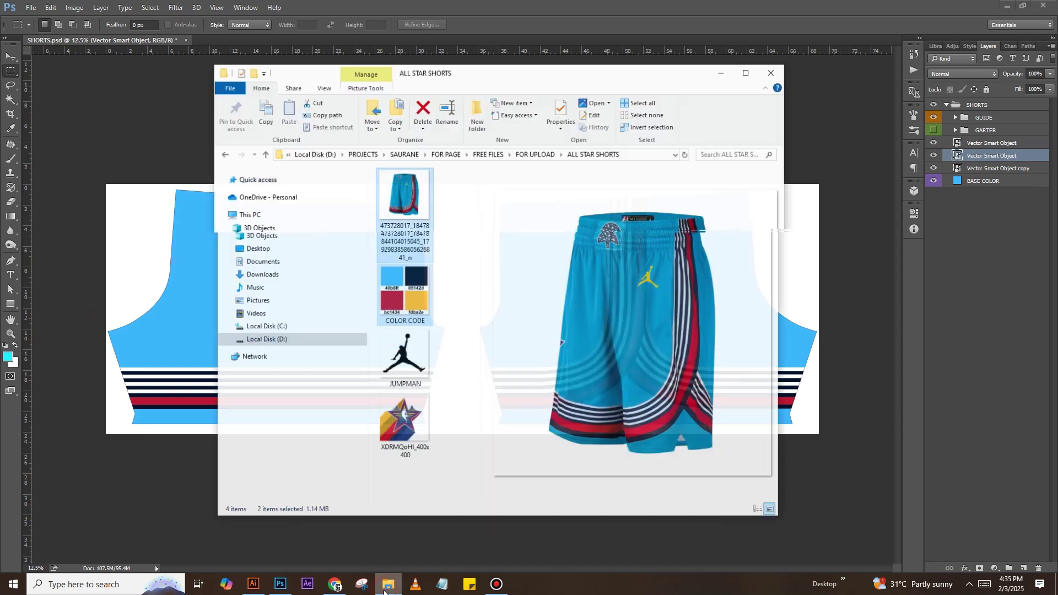
drag(411, 359, 515, 248)
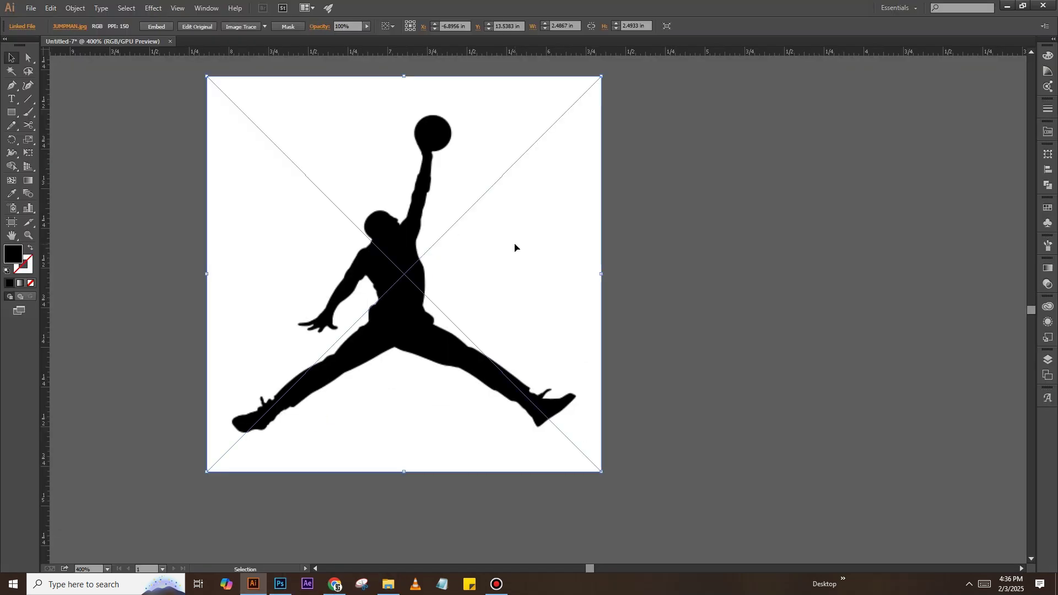
key(F2)
Expand the traced Jumpman into paths and fill it gold fdba2e
click(406, 277)
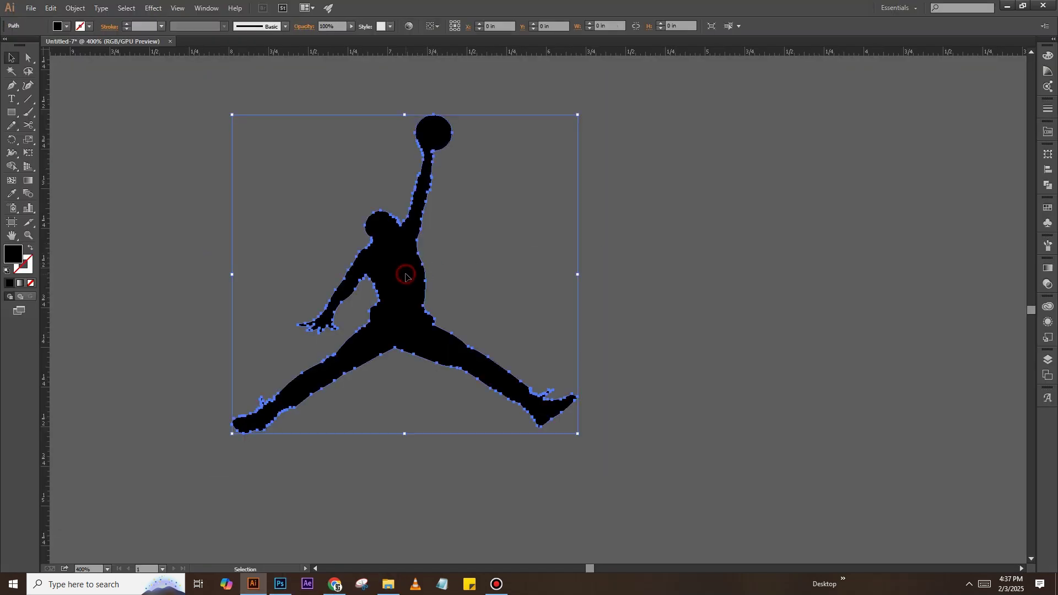
key(ctrl+minus)
key(ctrl+minus)
key(ctrl+minus)
key(ctrl+equal)
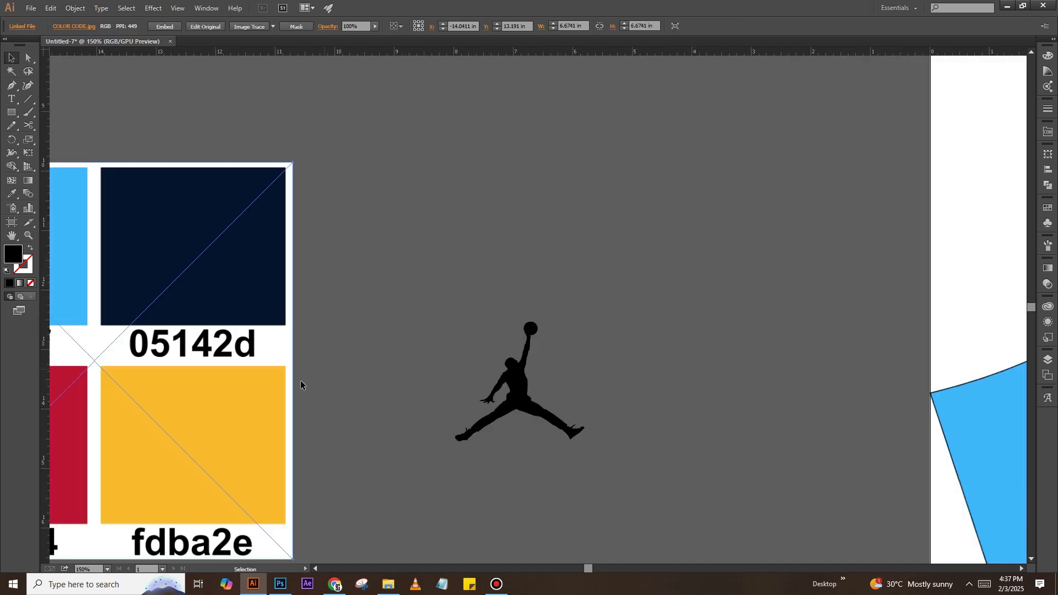
drag(260, 409, 393, 307)
click(500, 403)
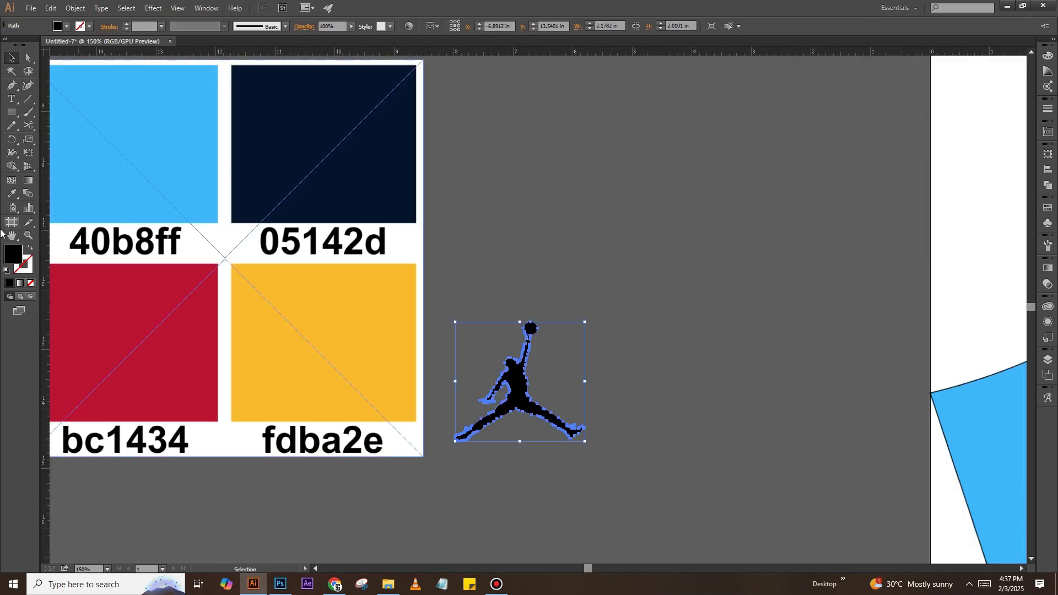
double_click(14, 255)
text(fdba2e)
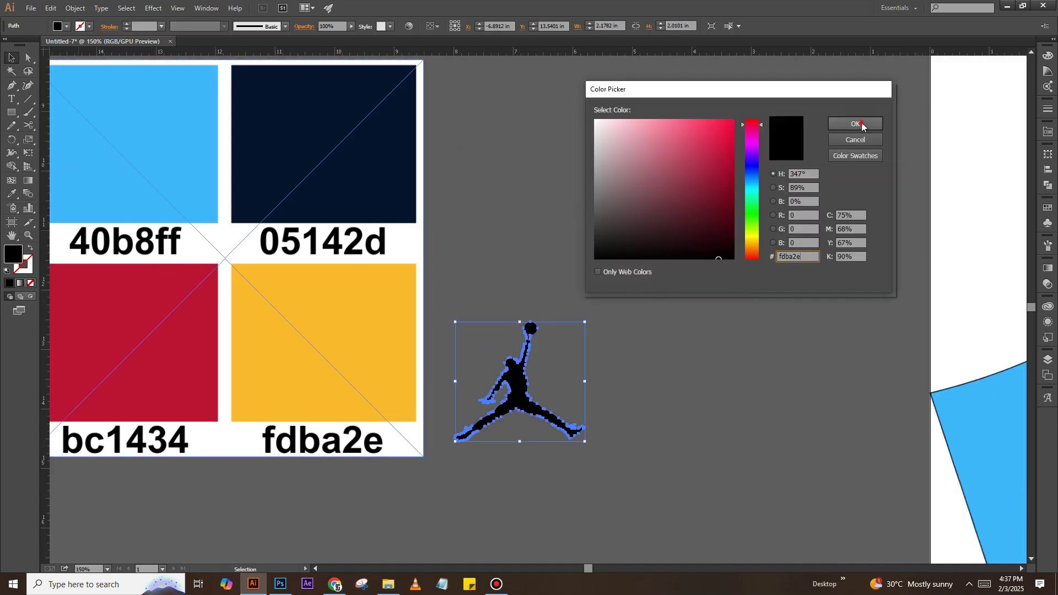
click(856, 123)
click(583, 418)
Copy the gold Jumpman and paste it into the Photoshop shorts file
click(514, 381)
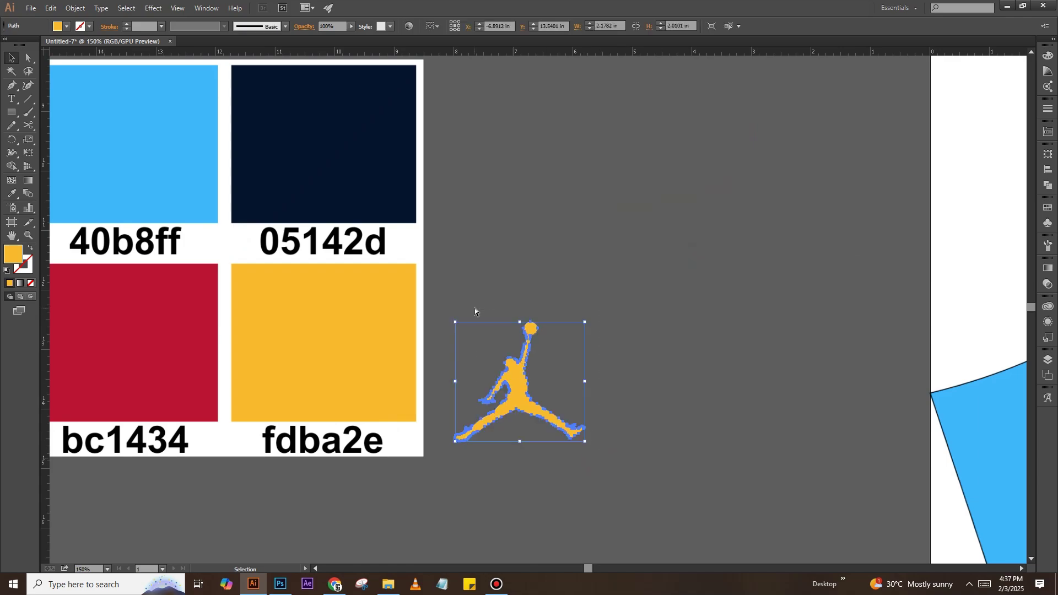
key(ctrl+c)
click(280, 584)
key(ctrl+v)
Place the Jumpman as a smart object in the upper LEFT panel beside the stripes
click(570, 188)
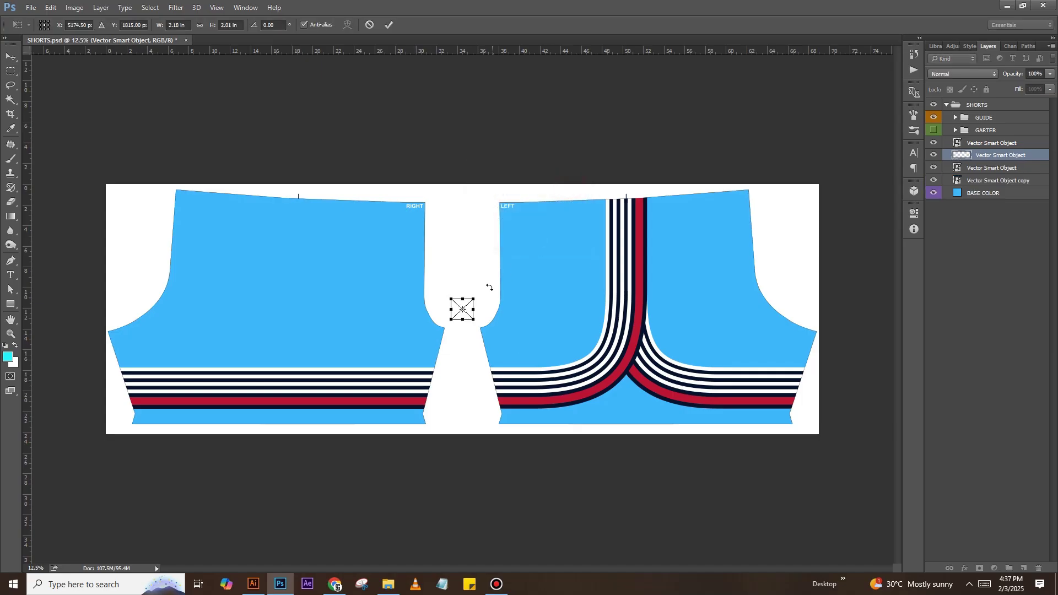
drag(468, 307, 578, 259)
key(ctrl+plus)
key(ctrl+plus)
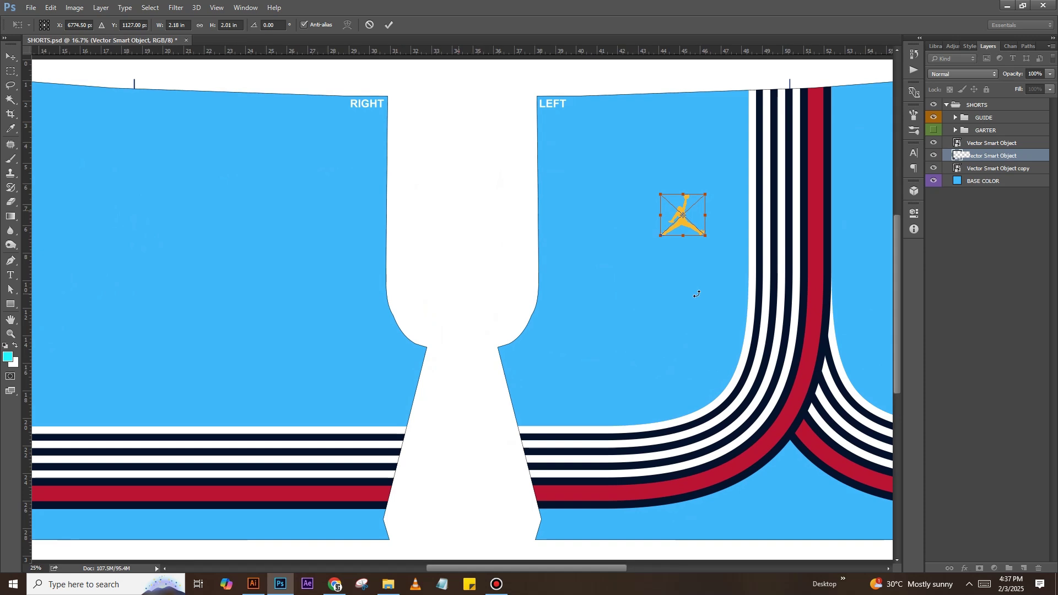
key(ctrl+plus)
mouse_move(747, 209)
mouse_down()
mouse_move(488, 363)
mouse_move(559, 342)
mouse_up()
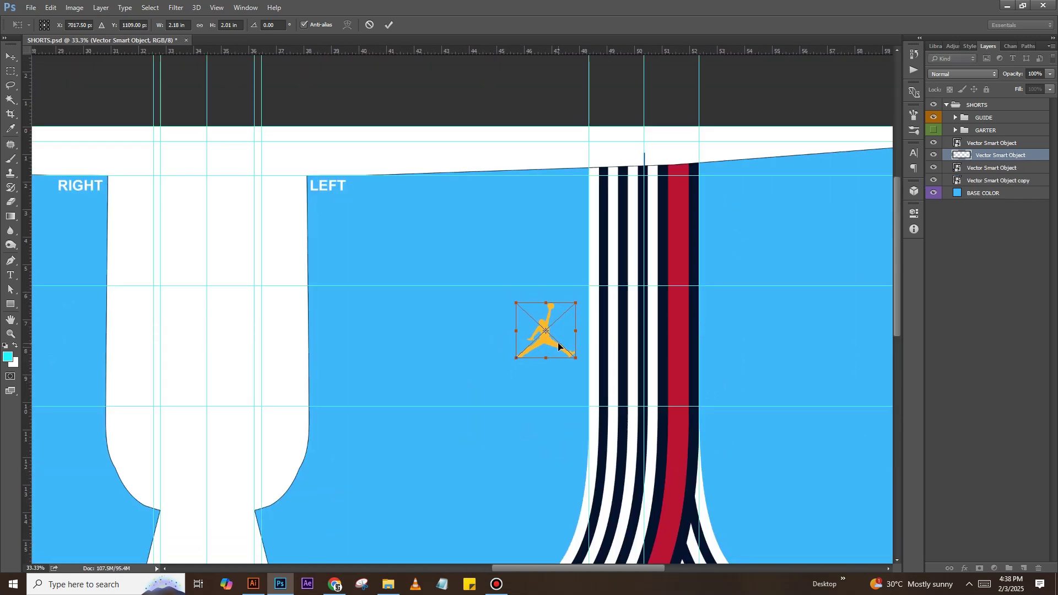
key(Return)
key(m)
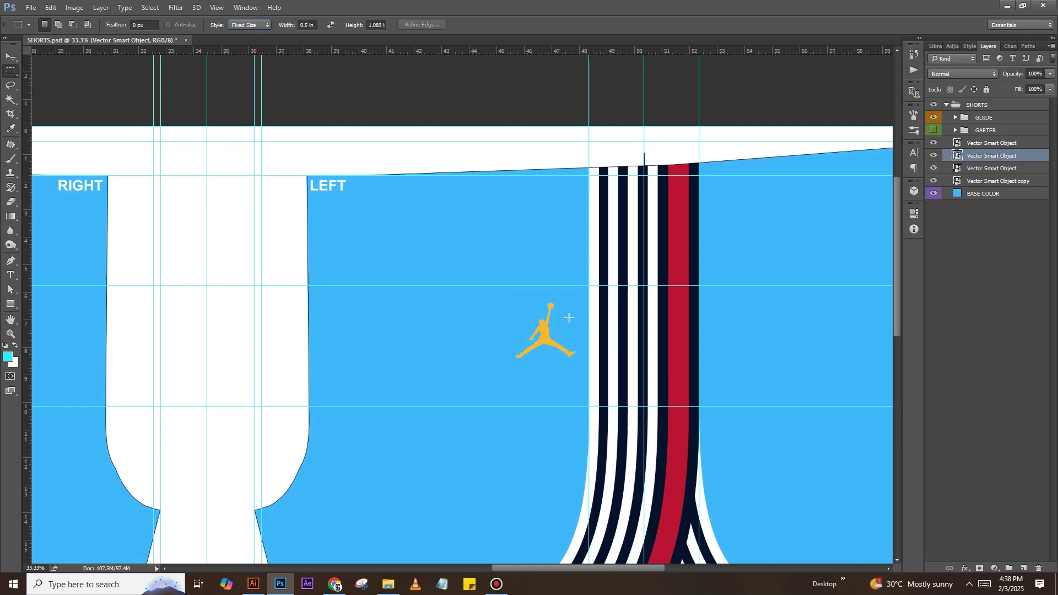
Measure the Jumpman-to-stripes gap and add a vertical guide at the Jumpman's right edge
drag(577, 338, 584, 337)
drag(27, 438, 575, 367)
key(ctrl+d)
key(v)
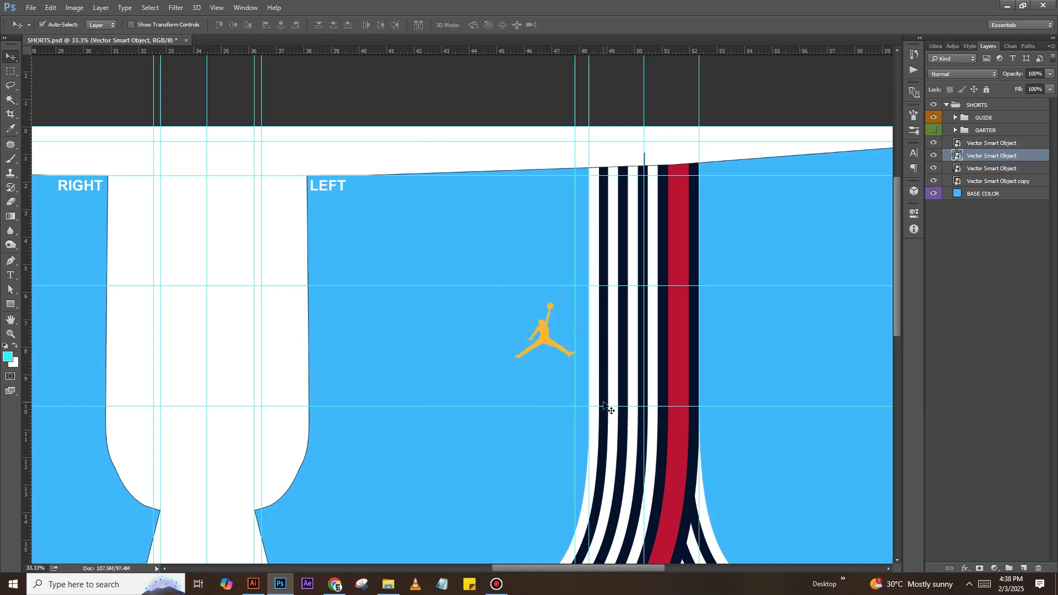
scroll(605, 408, down, 3)
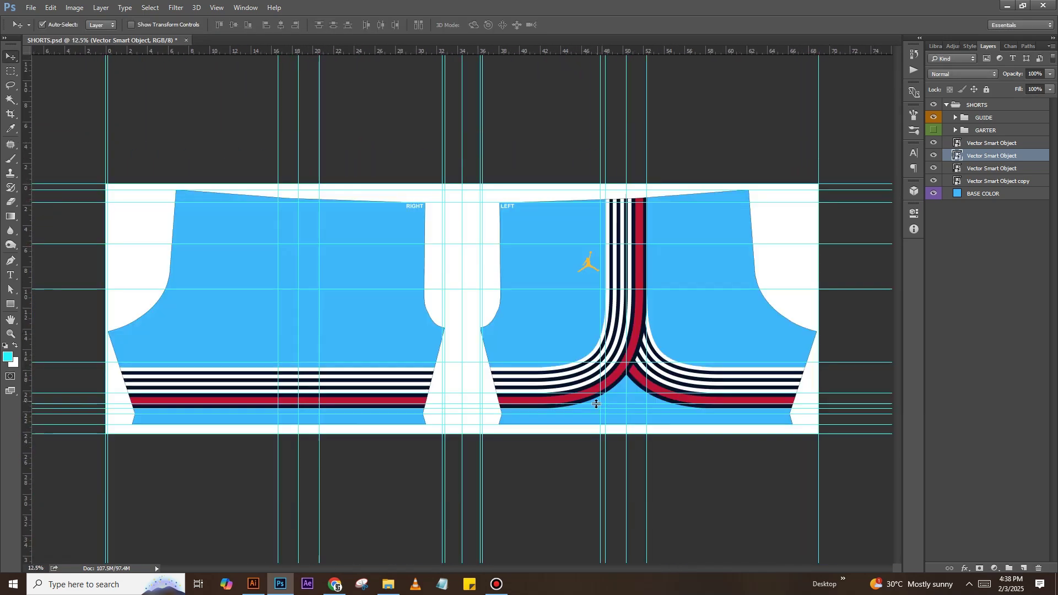
click(389, 583)
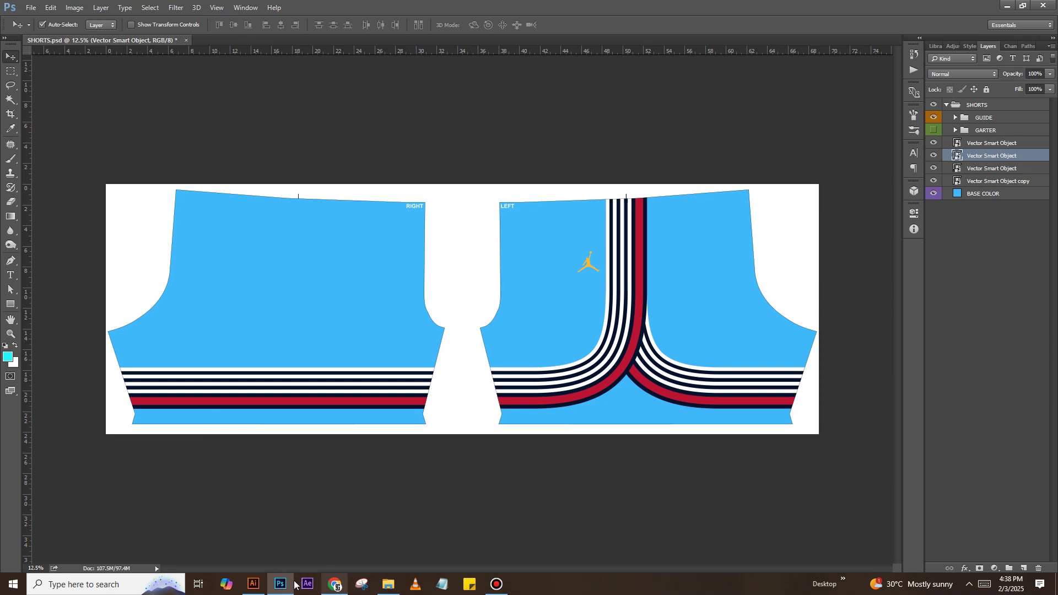
click(399, 582)
Place the All-Star star image in Illustrator, then delete the raster copy with its background
mouse_move(408, 422)
mouse_down()
mouse_move(487, 346)
mouse_move(555, 308)
mouse_up()
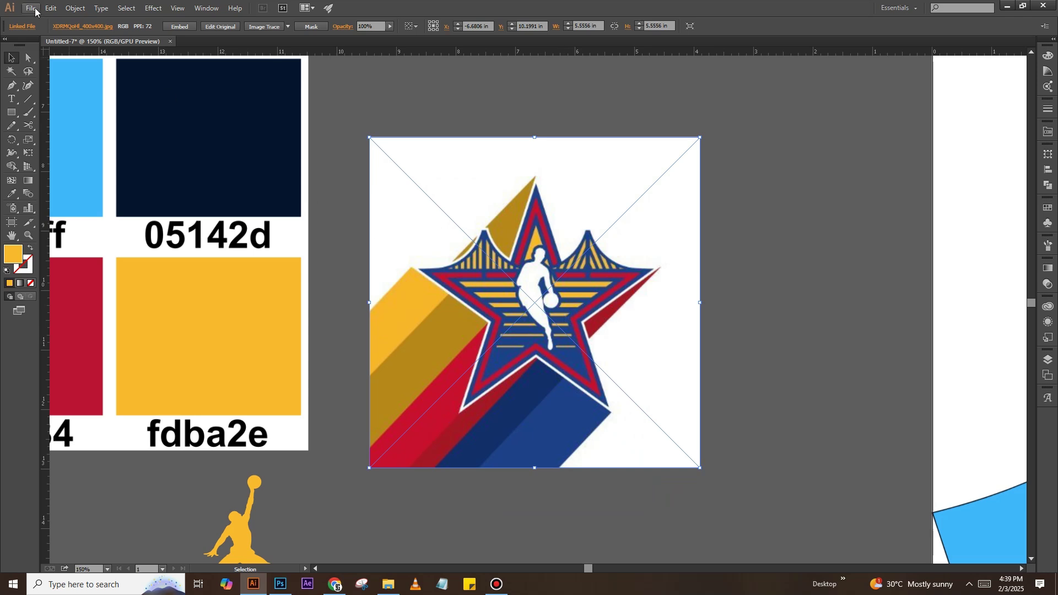
click(831, 403)
scroll(709, 346, up, 1)
click(684, 344)
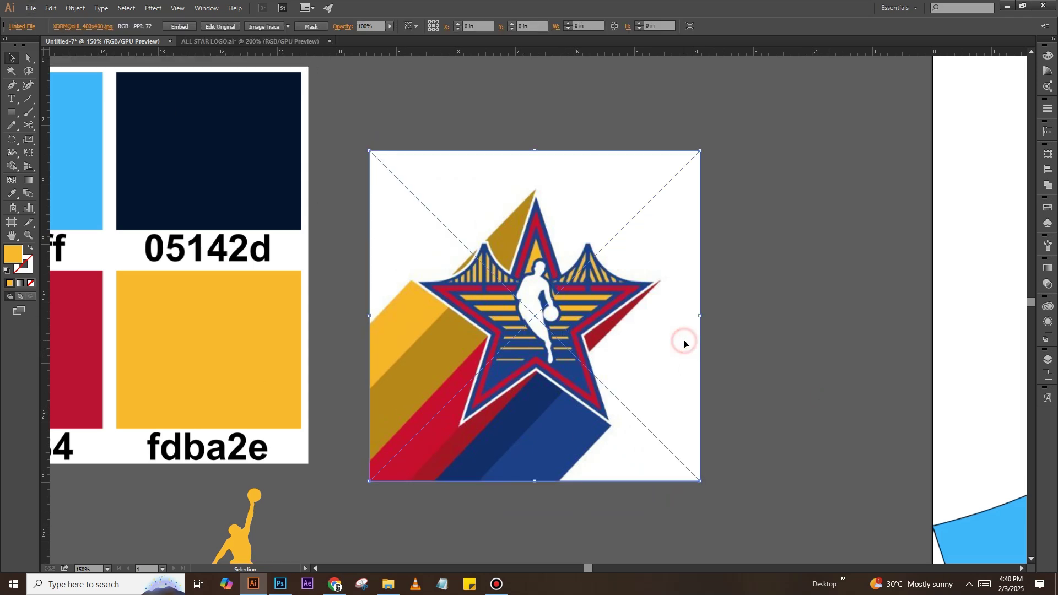
key(Delete)
Select the whole vector star logo and paste it into the Photoshop shorts file
key(ctrl+equal)
key(ctrl+minus)
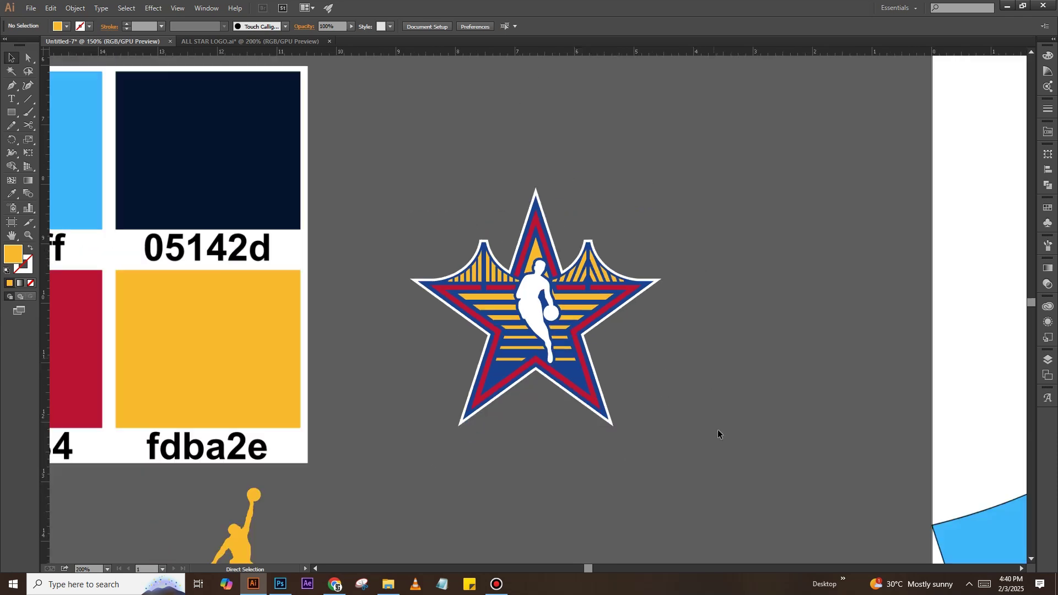
drag(717, 430, 374, 138)
key(a)
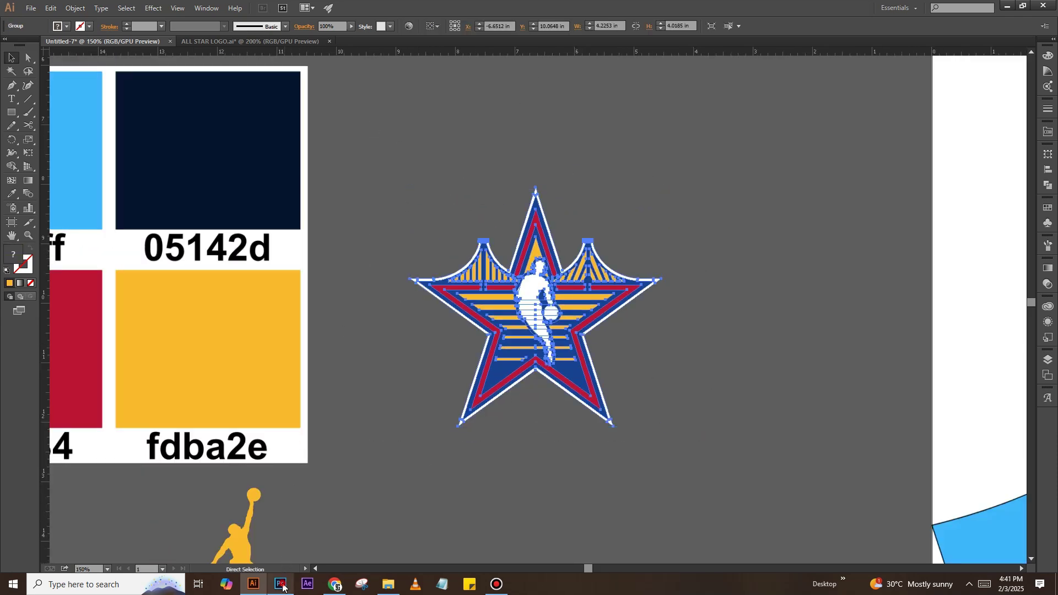
click(281, 584)
key(ctrl+v)
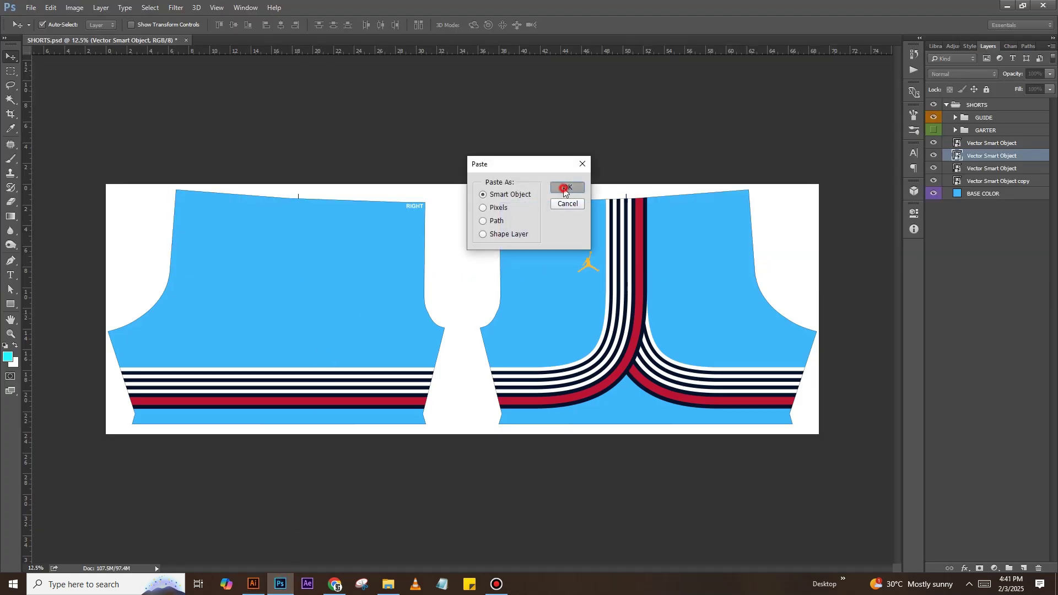
Place the star as a smart object on the right panel at 7 in tall, then save
click(564, 189)
drag(460, 305, 312, 324)
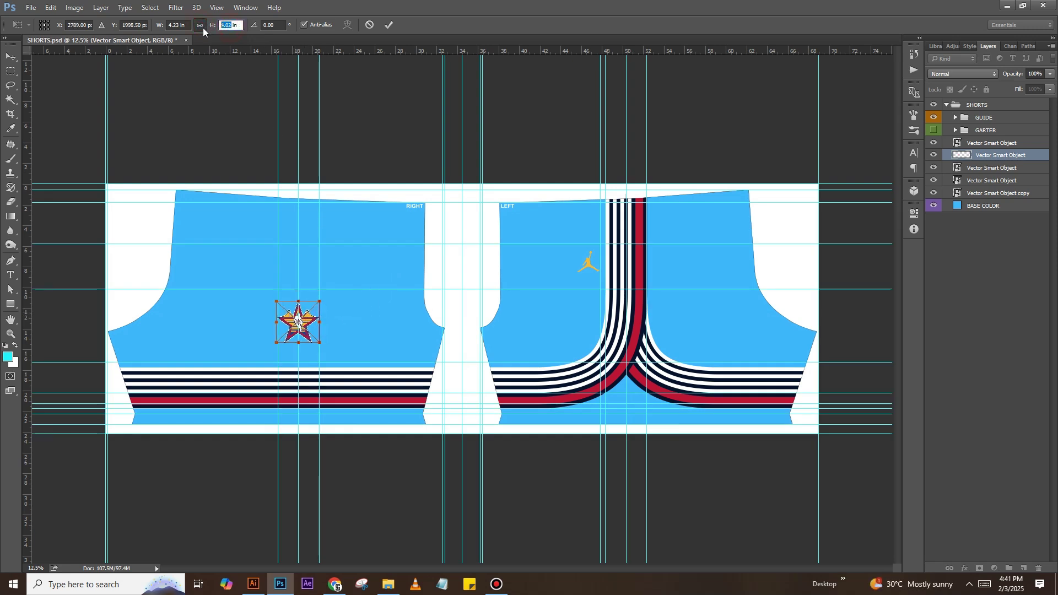
text(7)
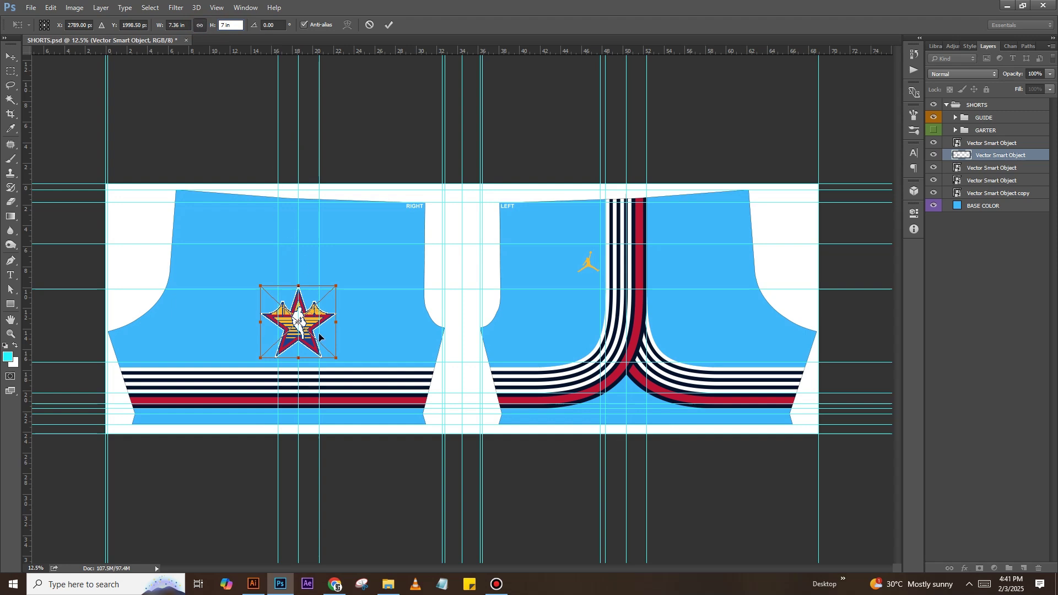
drag(317, 328, 317, 322)
key(Return)
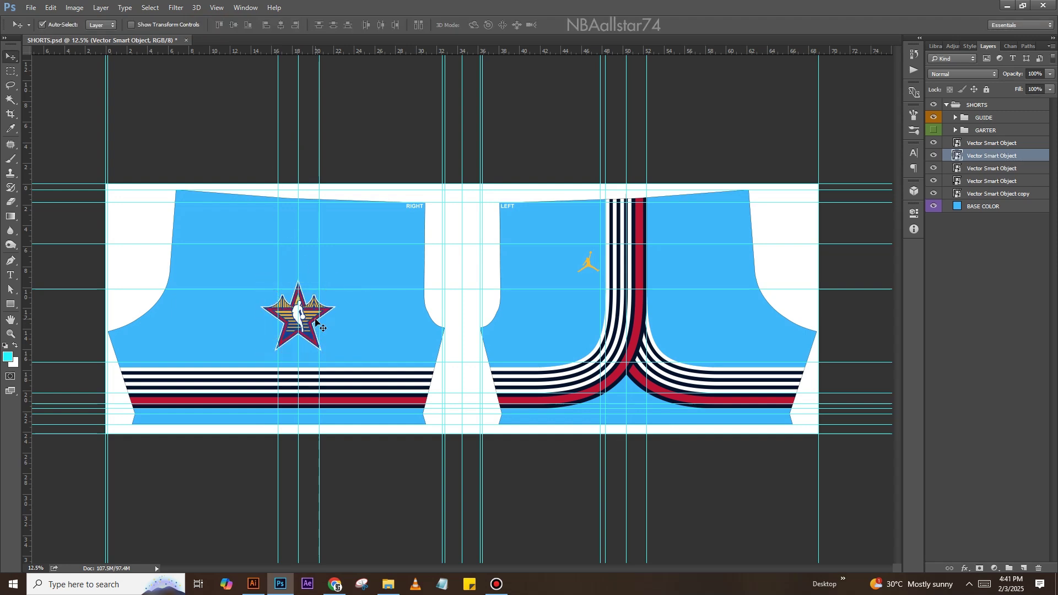
key(ctrl+semicolon)
key(ctrl+s)
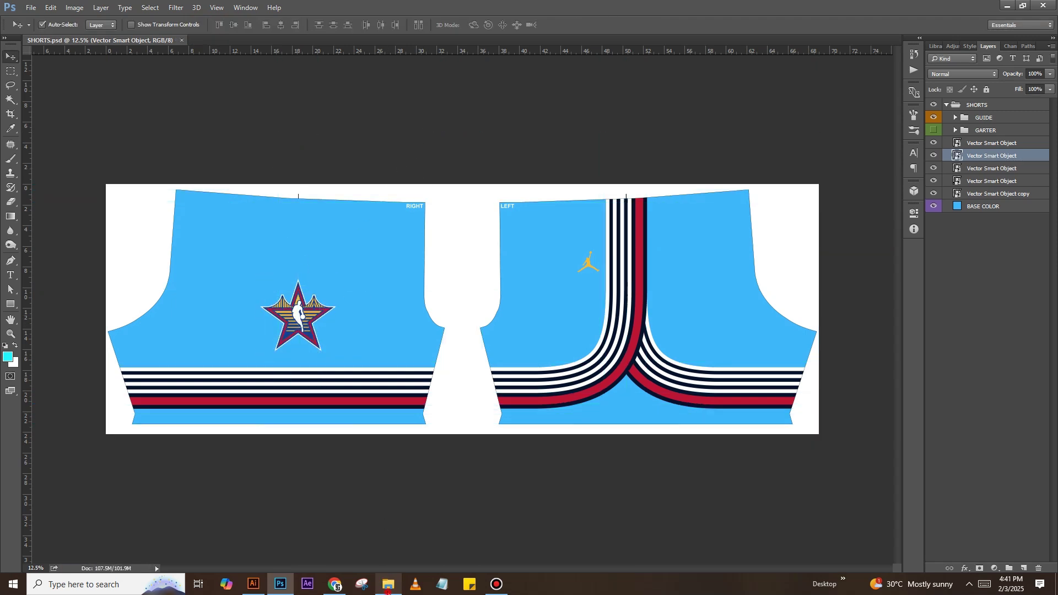
click(388, 587)
Open the SHORTS 2 mockup PSD from FREE FILES > TEMPLATE_PSD > SHORTS MOCKUP in Photoshop
click(482, 153)
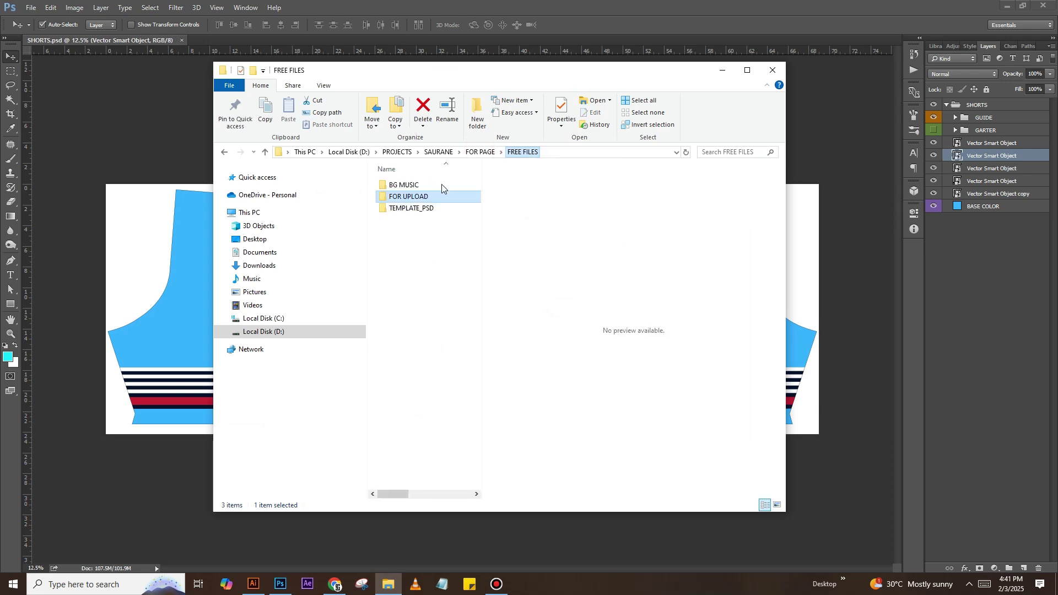
double_click(412, 209)
double_click(410, 197)
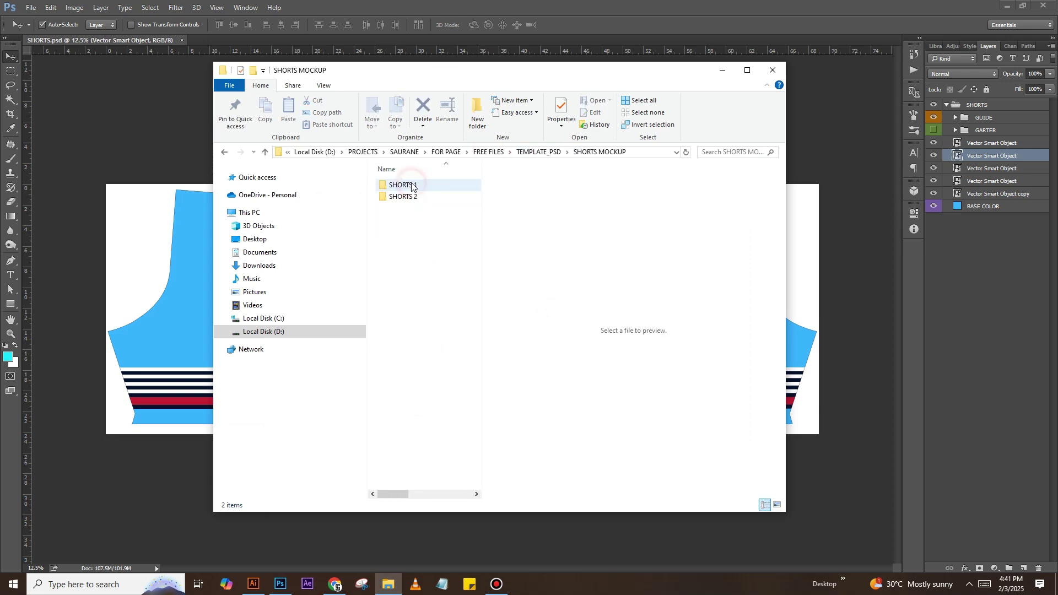
double_click(410, 197)
double_click(401, 197)
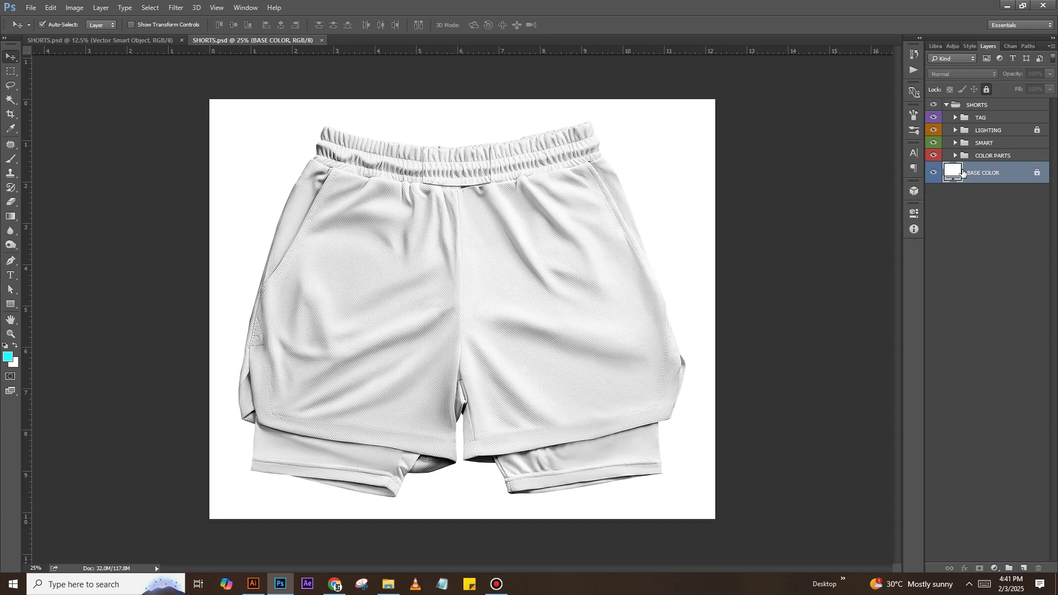
click(957, 143)
Open the DESIGN HERE artwork and copy the flat design's base colour hex
double_click(973, 197)
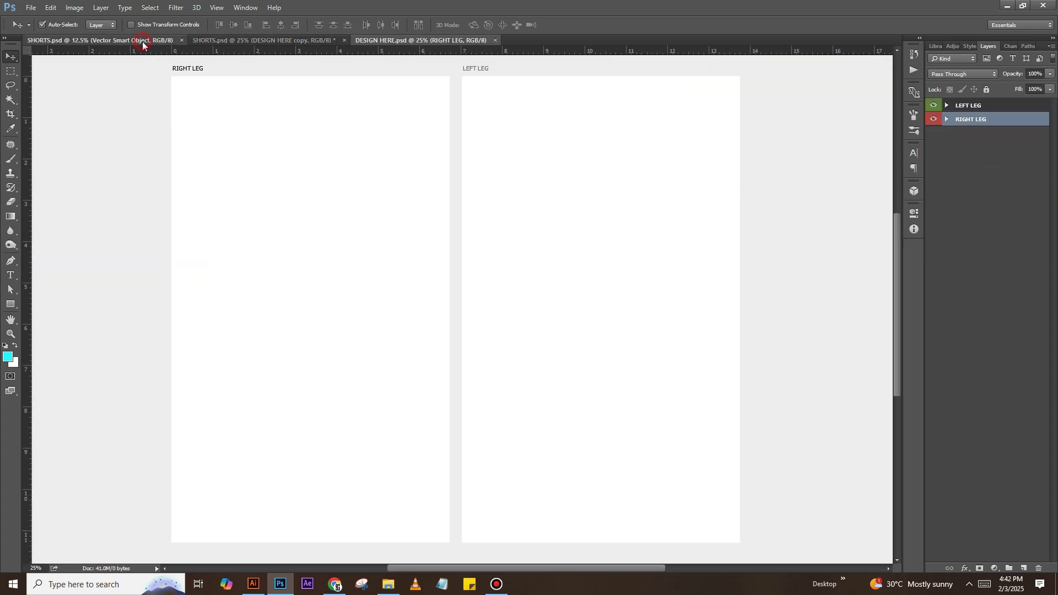
click(141, 40)
double_click(957, 206)
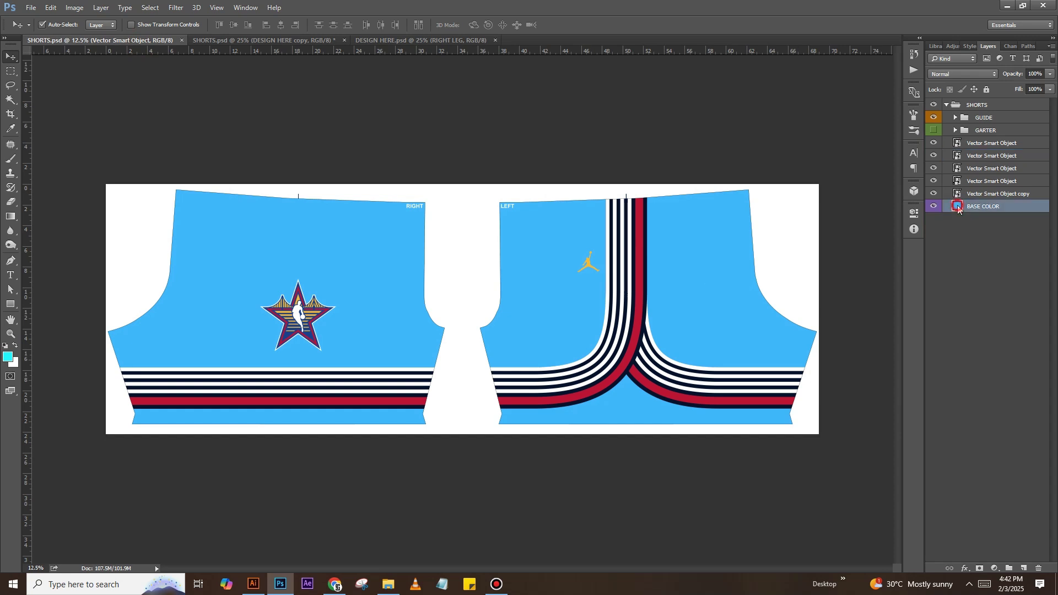
right_click(865, 305)
click(897, 343)
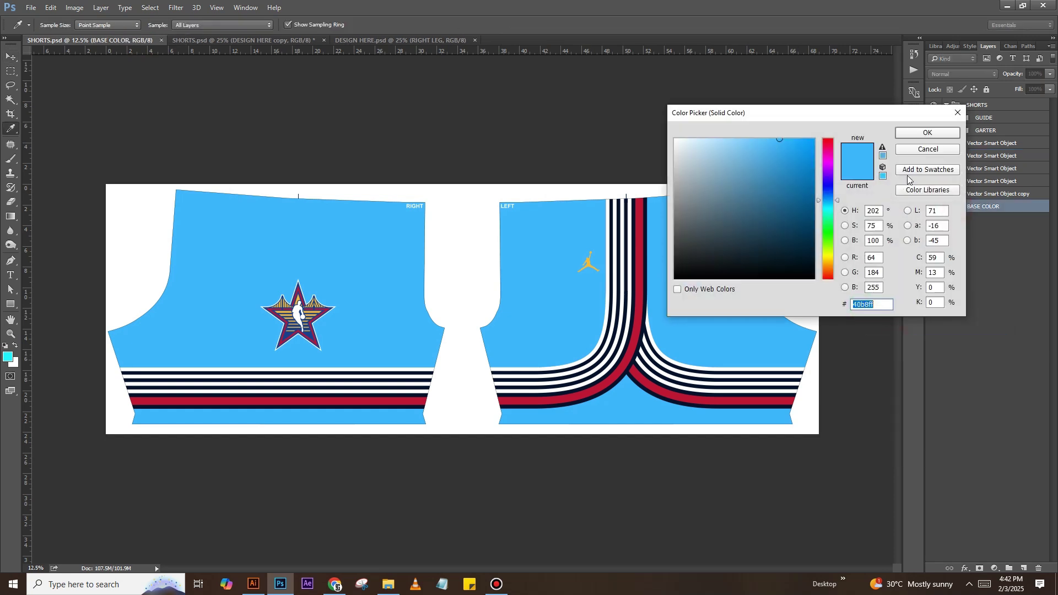
click(910, 137)
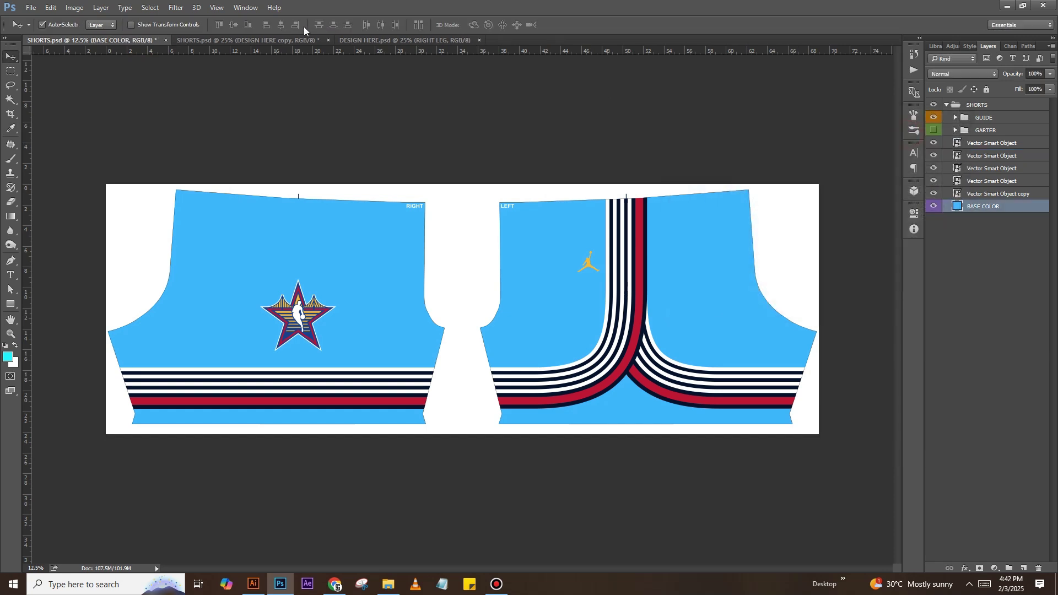
Fill the RIGHT LEG and LEFT LEG base colours with light blue 40b8ff and save
click(362, 42)
click(947, 120)
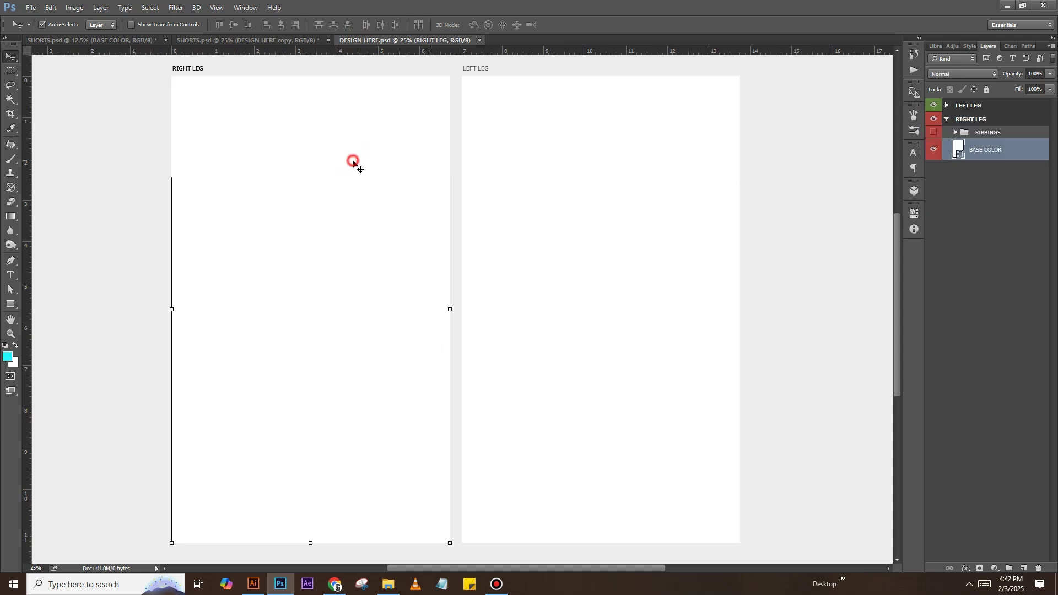
double_click(964, 152)
key(ctrl+v)
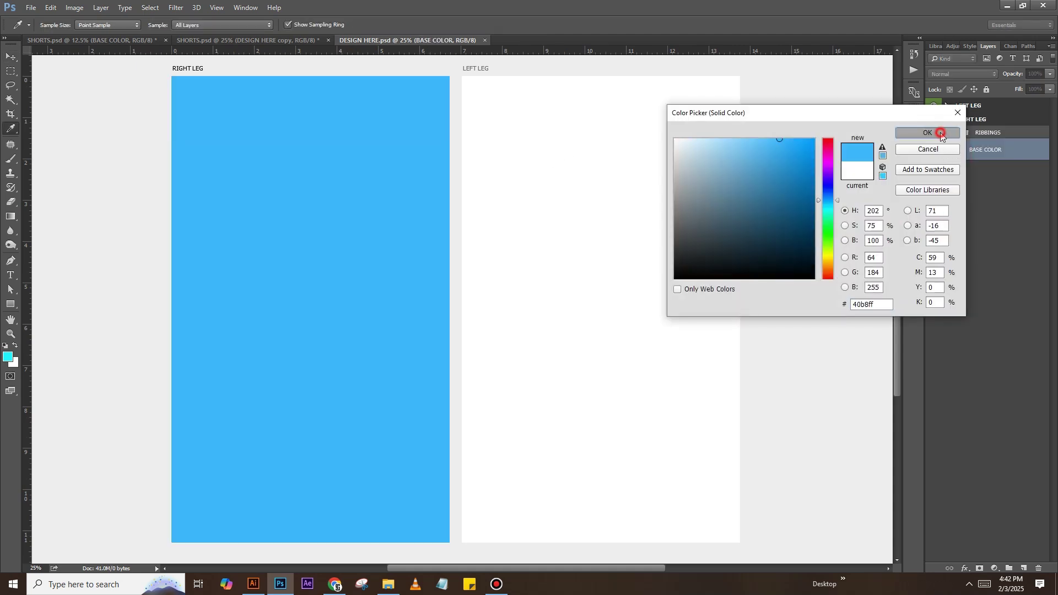
click(940, 133)
click(714, 182)
double_click(961, 142)
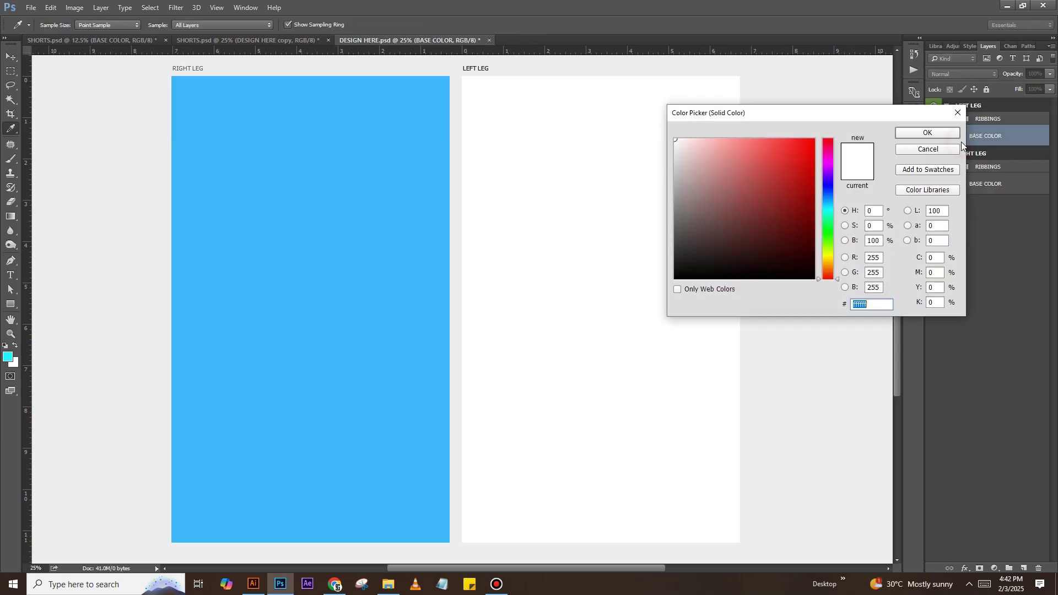
key(ctrl+v)
click(927, 132)
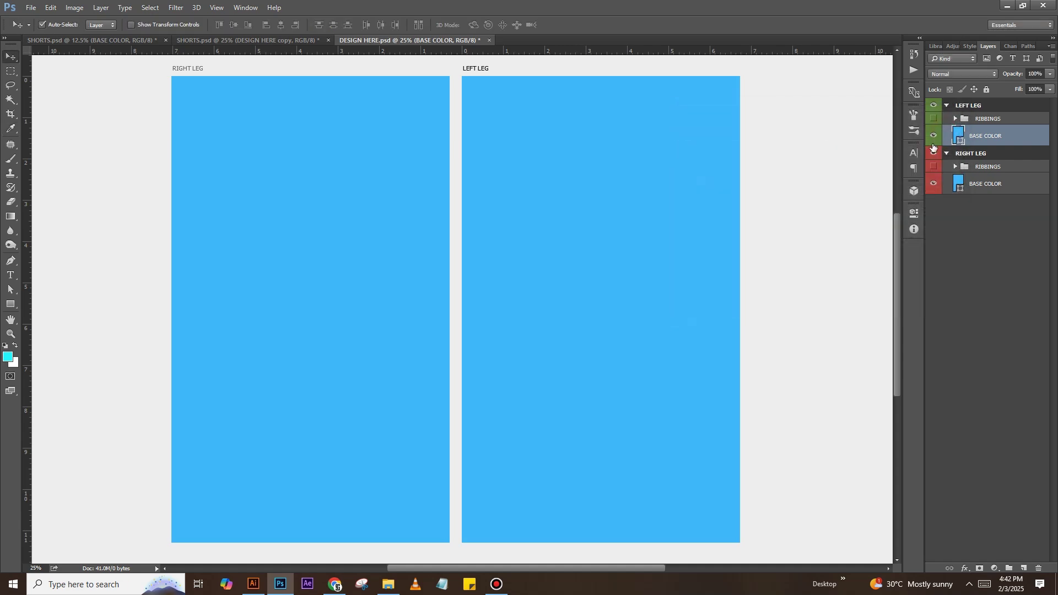
key(ctrl+s)
key(ctrl+shift+Tab)
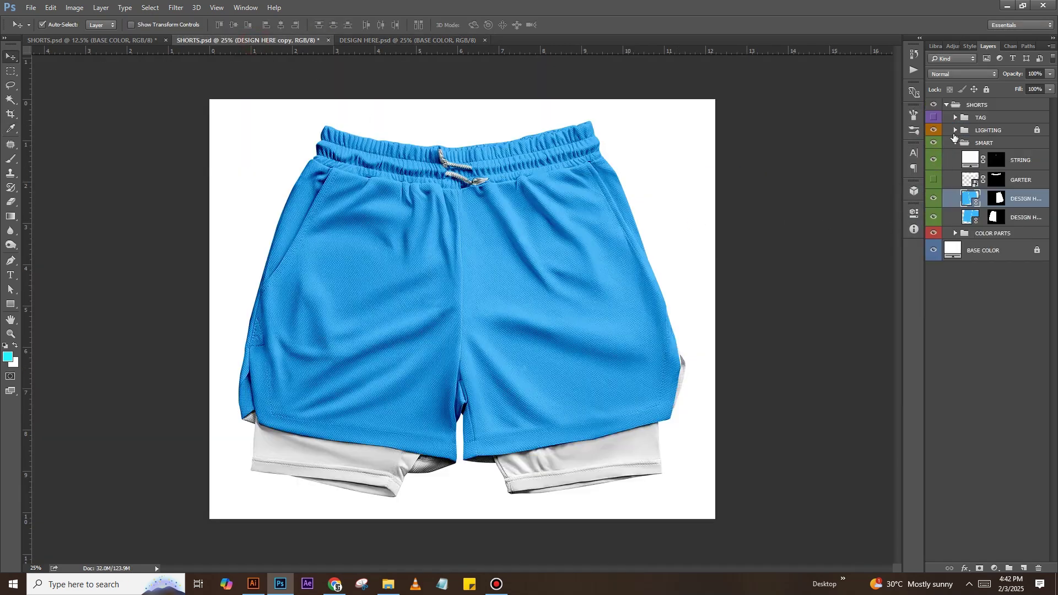
Make the mockup's INNER SHORT colour near-black 151515, then go back to the flat SHORTS design
click(957, 233)
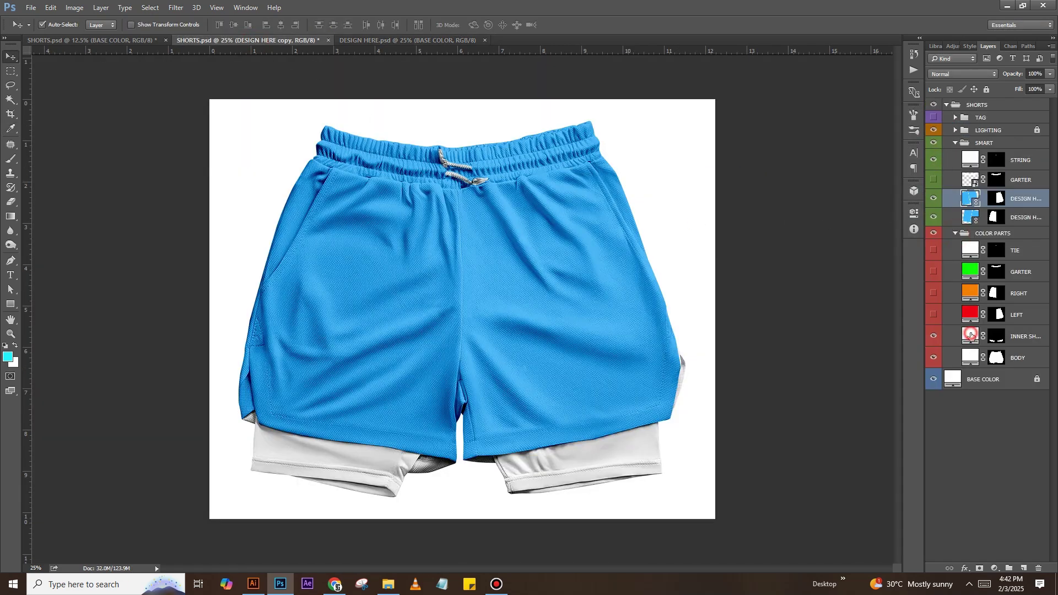
double_click(972, 335)
text(000000)
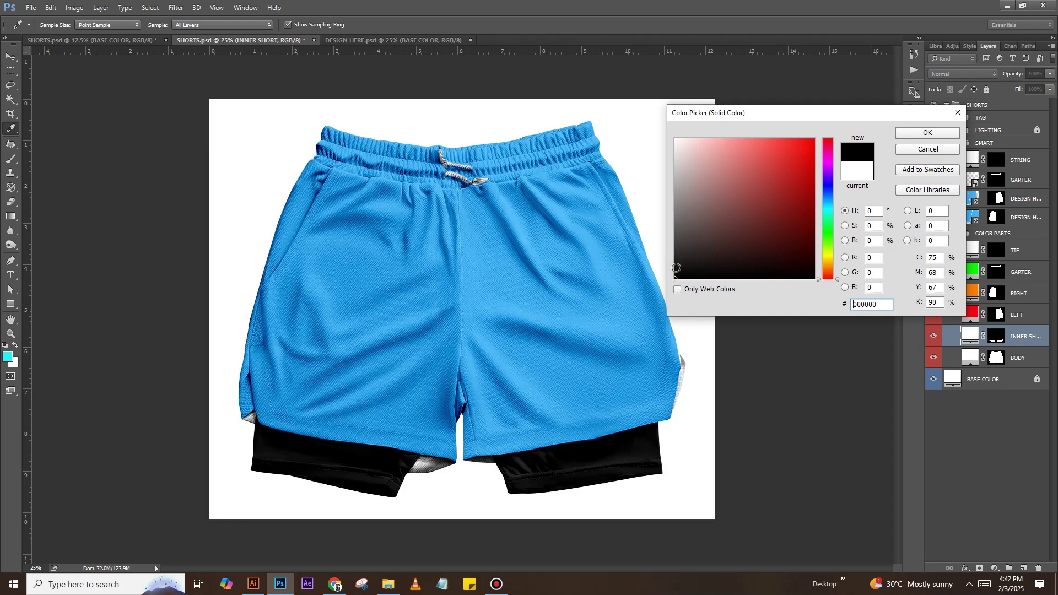
click(676, 273)
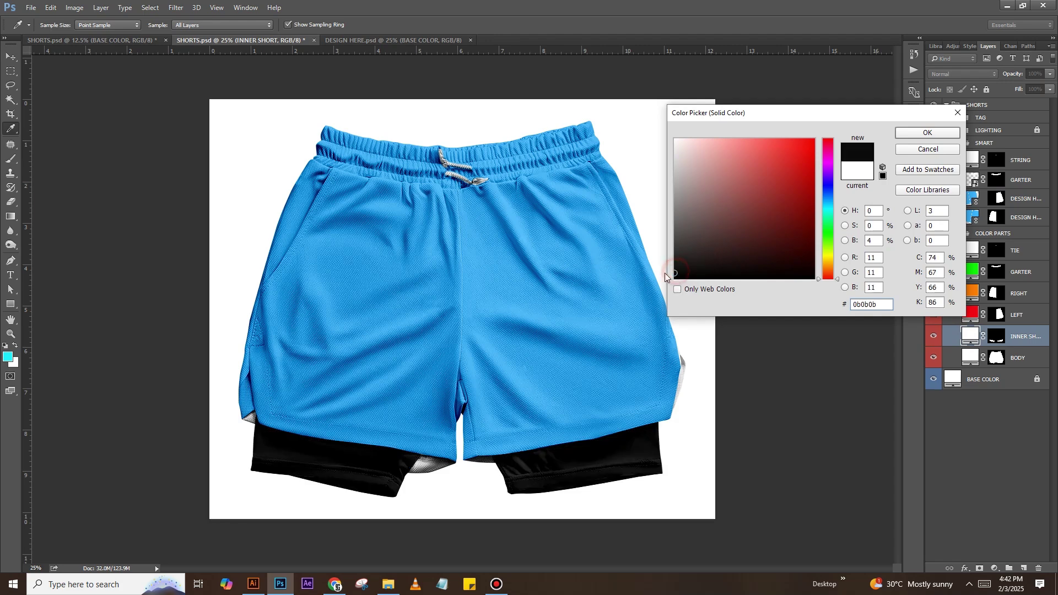
click(923, 136)
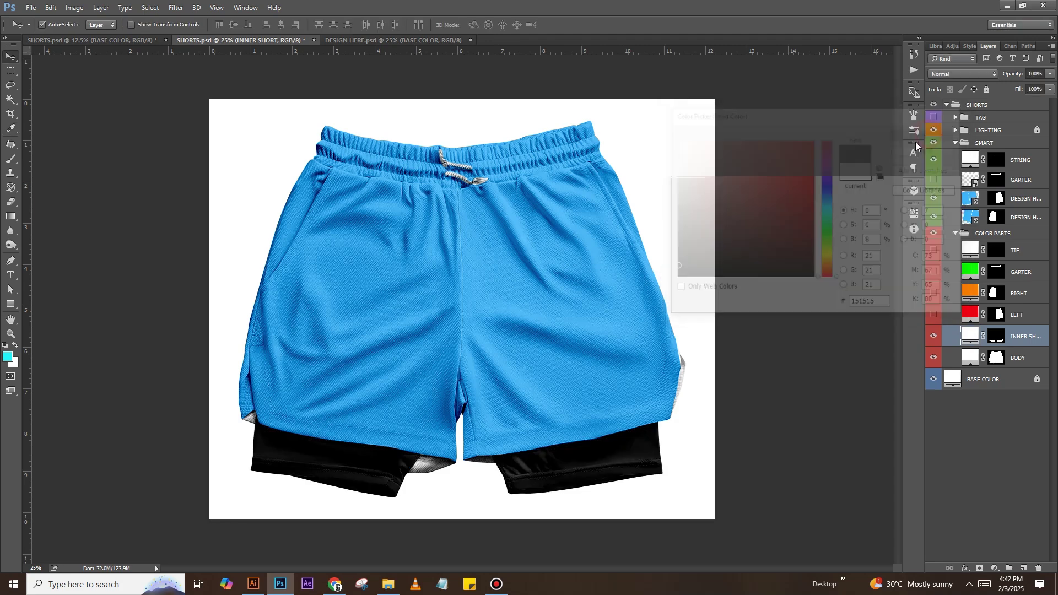
click(117, 39)
click(348, 388)
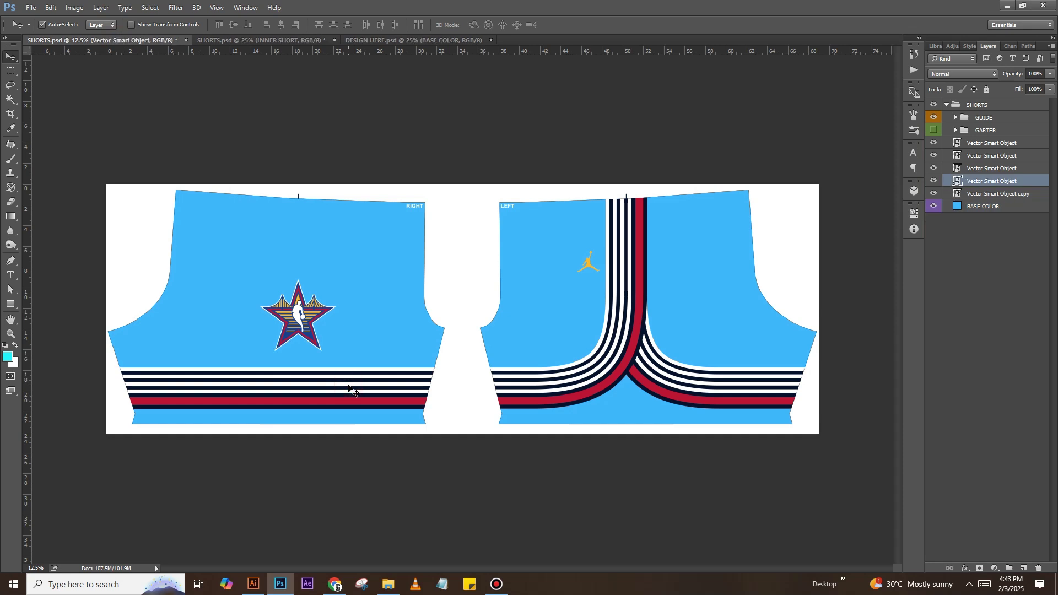
Duplicate the navy/white/red stripe band into DESIGN HERE.psd, raise it slightly on the right leg, and save
right_click(990, 182)
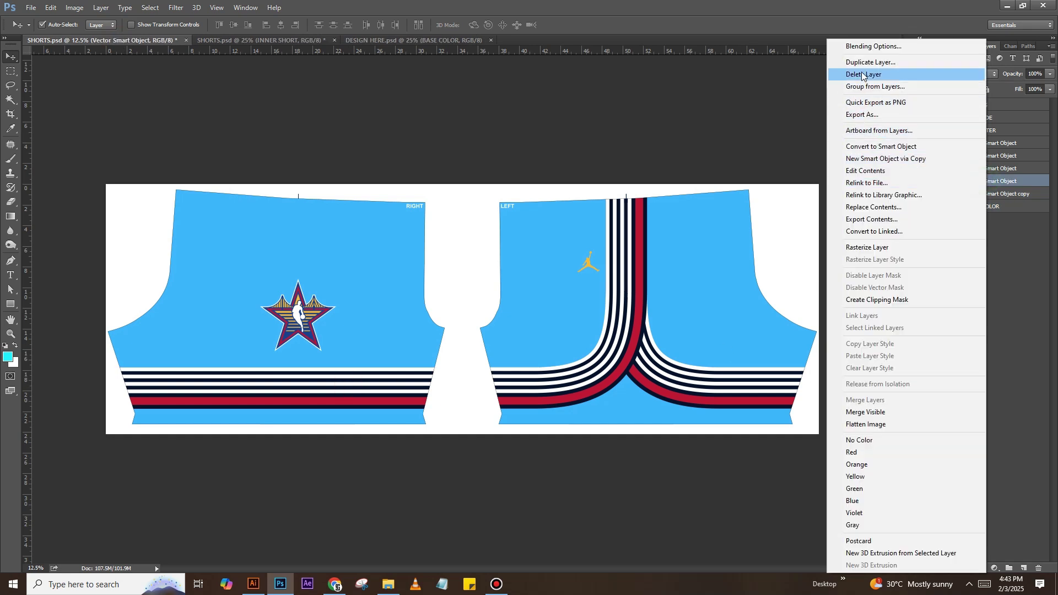
click(843, 66)
click(460, 220)
click(414, 239)
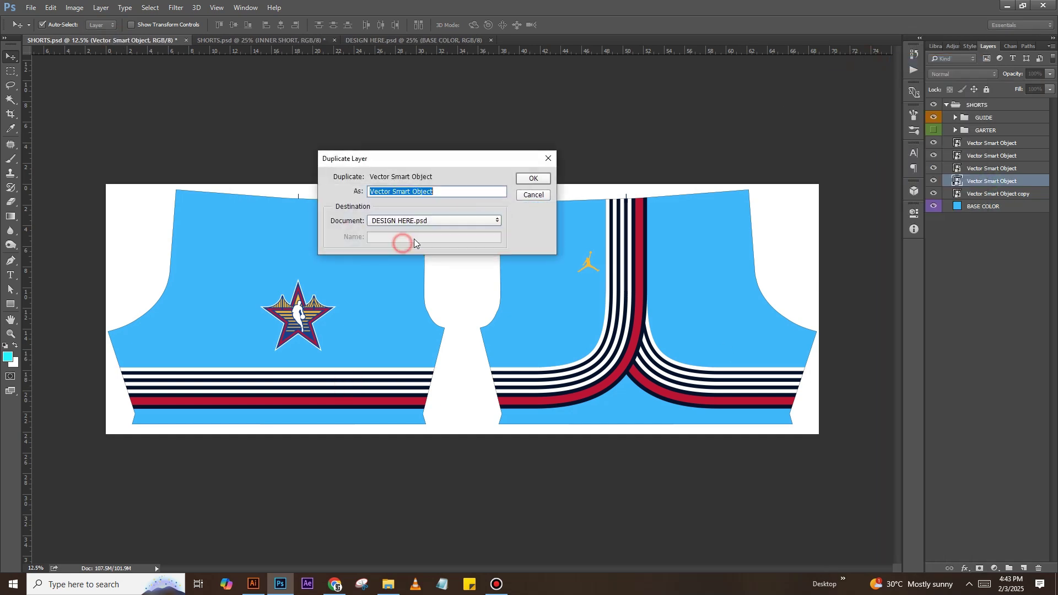
click(533, 179)
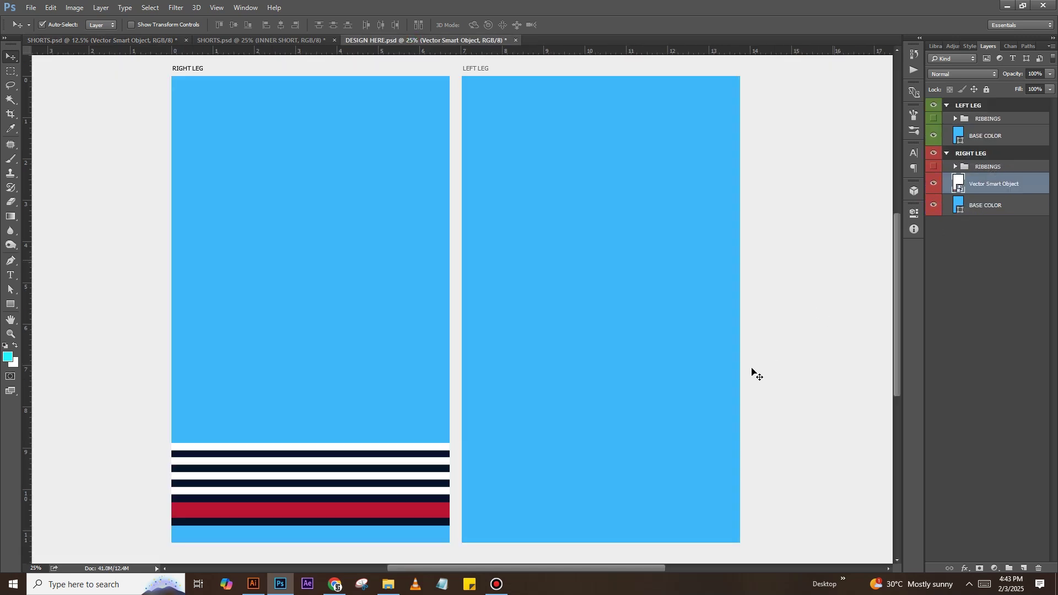
key(ctrl+semicolon)
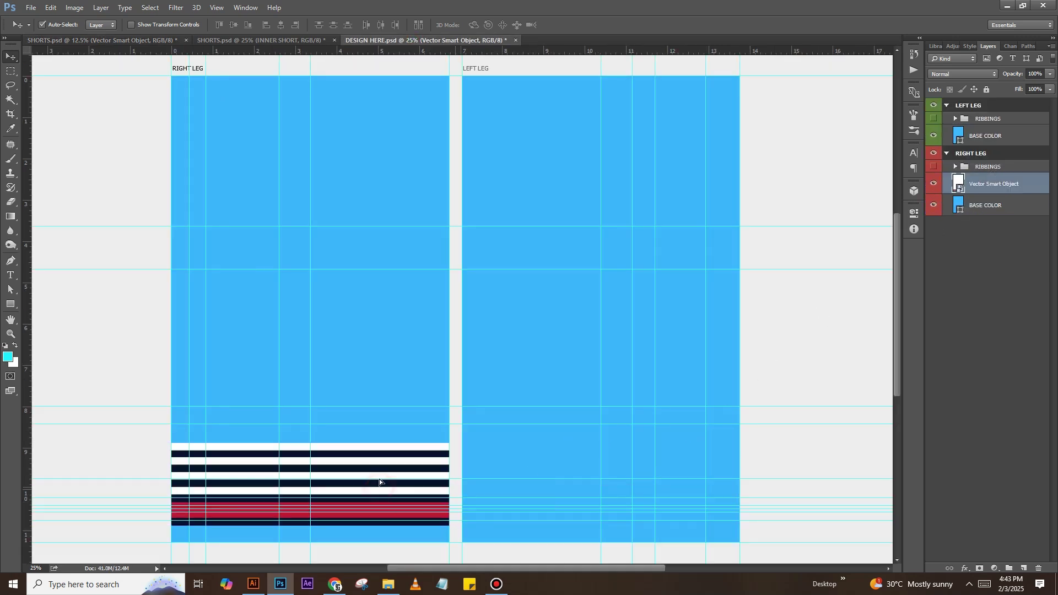
drag(379, 478, 379, 472)
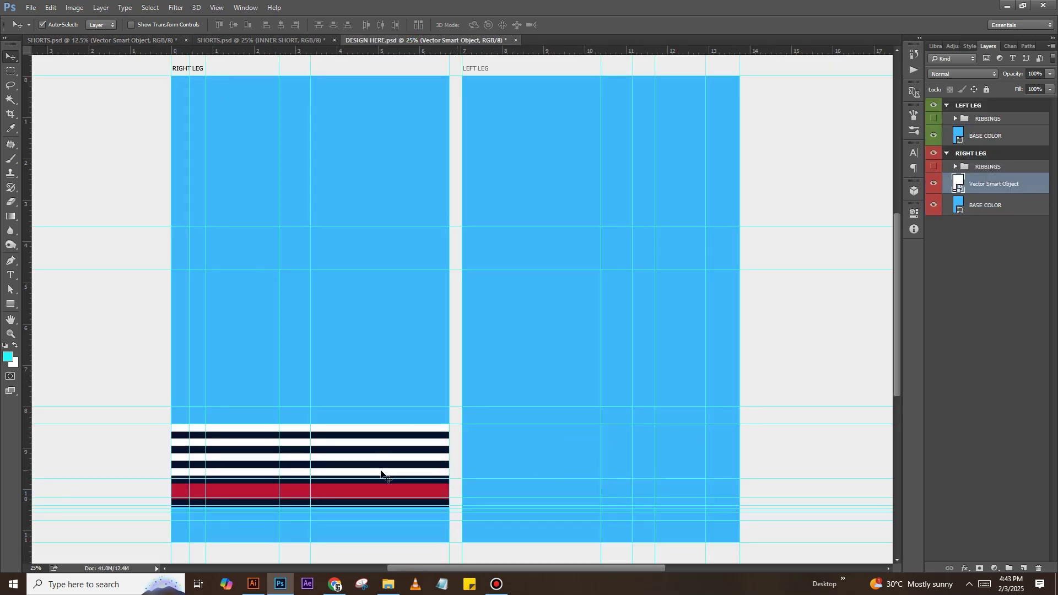
key(ctrl+s)
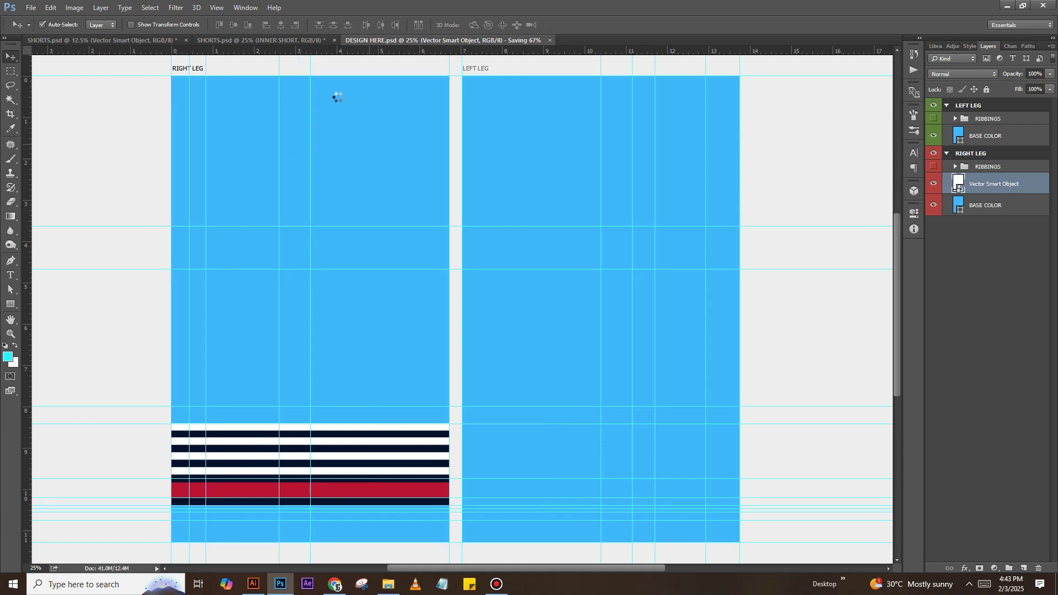
click(272, 41)
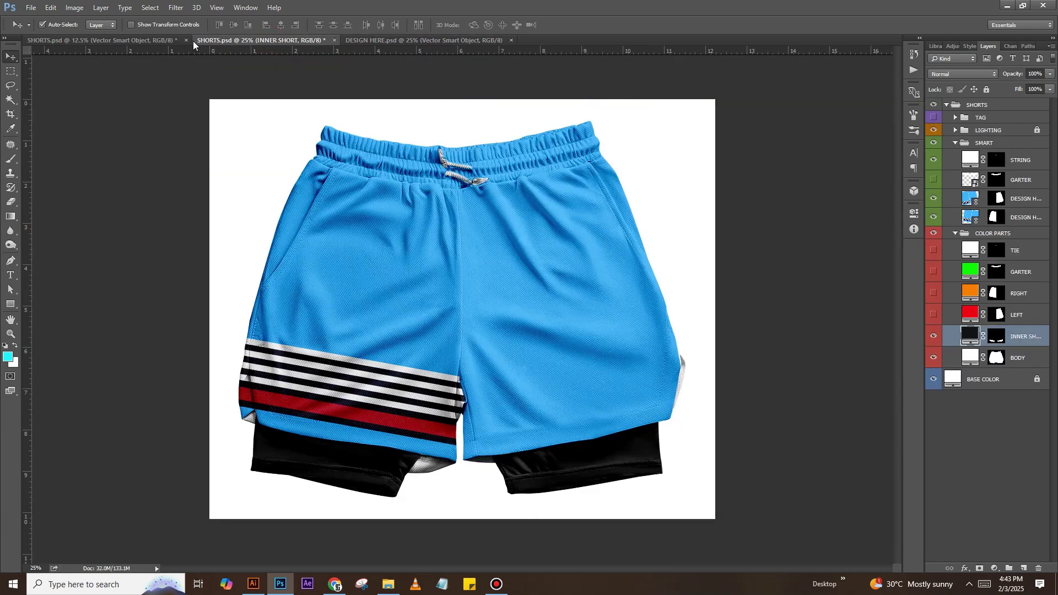
click(137, 41)
Duplicate the curved stripe layer into DESIGN HERE.psd
click(624, 316)
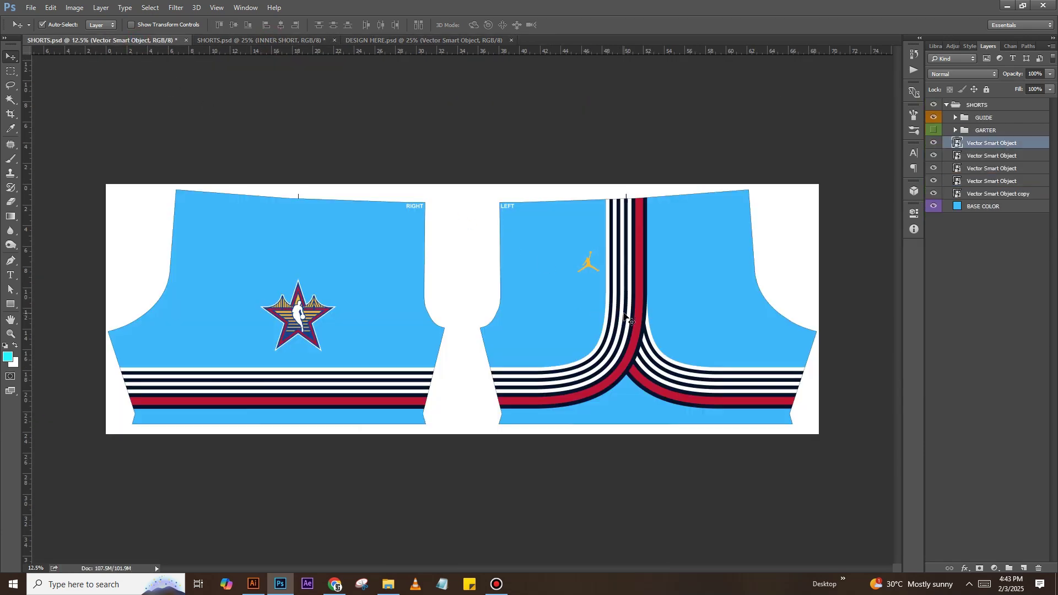
right_click(978, 149)
click(860, 72)
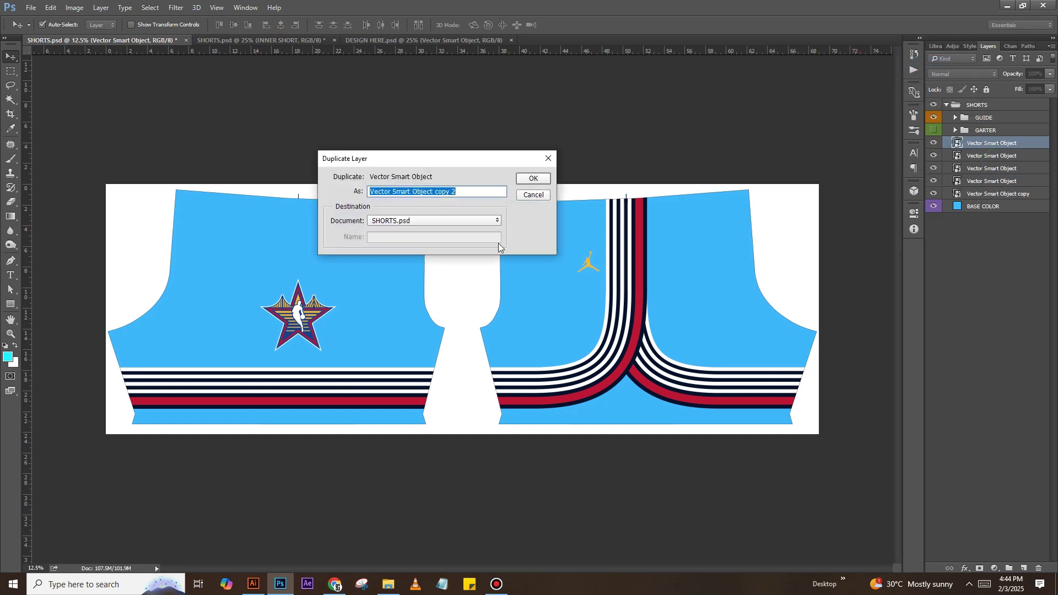
click(465, 222)
click(522, 183)
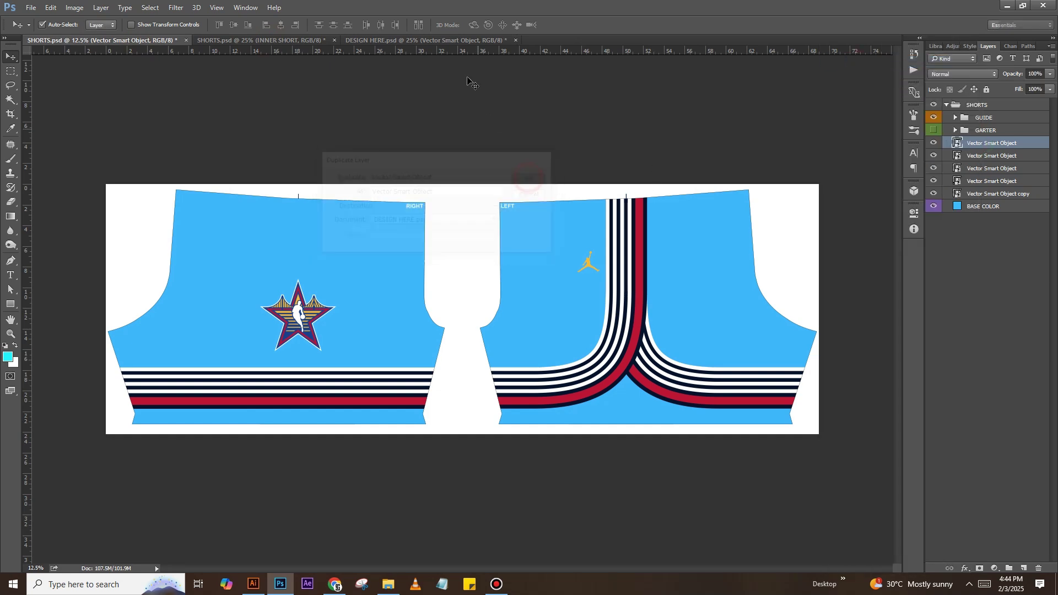
click(449, 41)
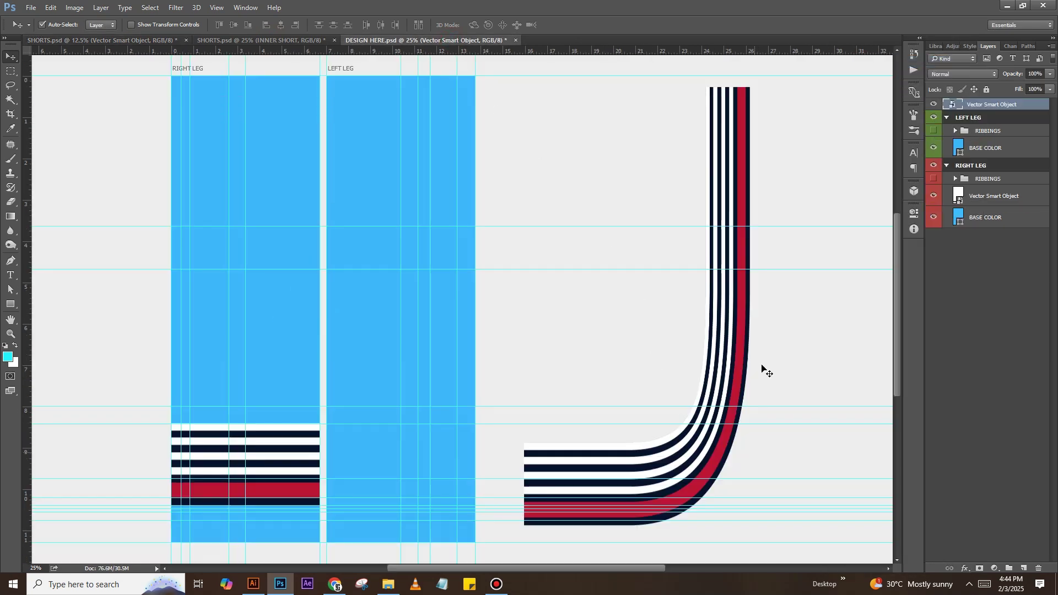
Move the curved stripes into the LEFT LEG group, align them to the leg edge, and save
drag(1000, 107, 995, 140)
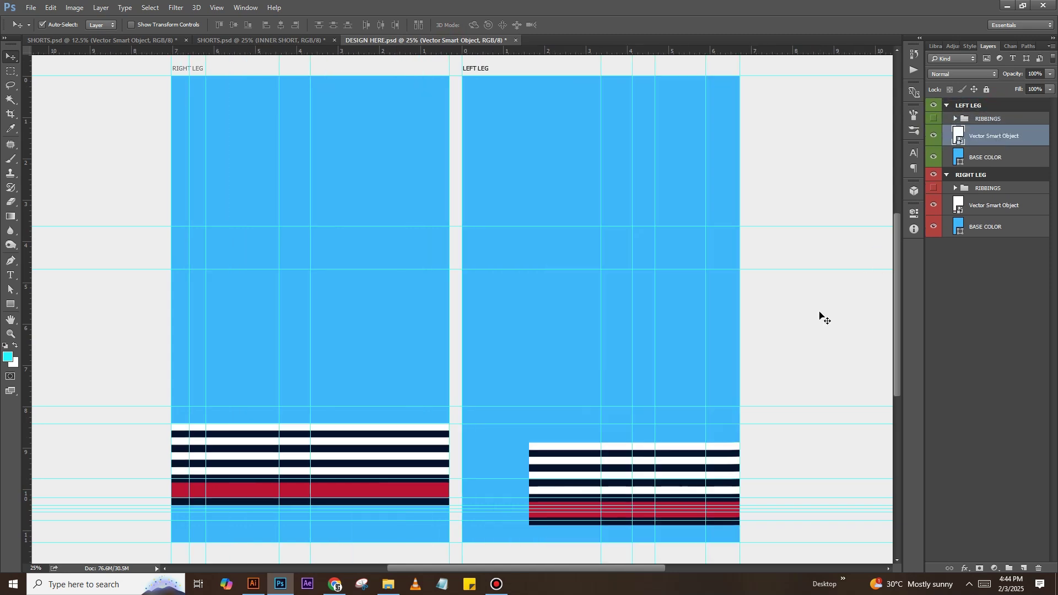
drag(592, 460, 390, 447)
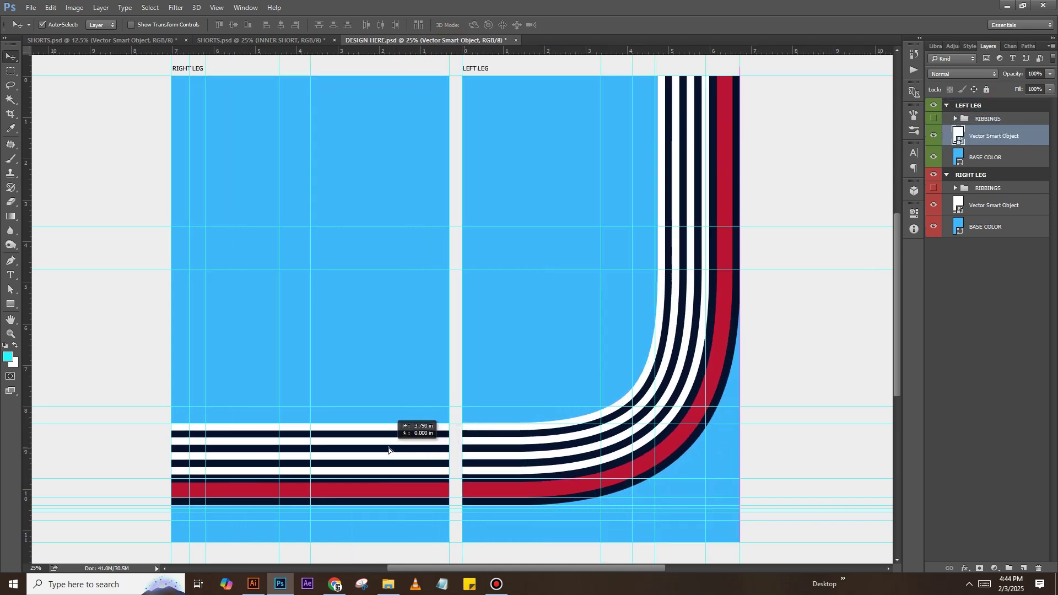
key(ctrl+s)
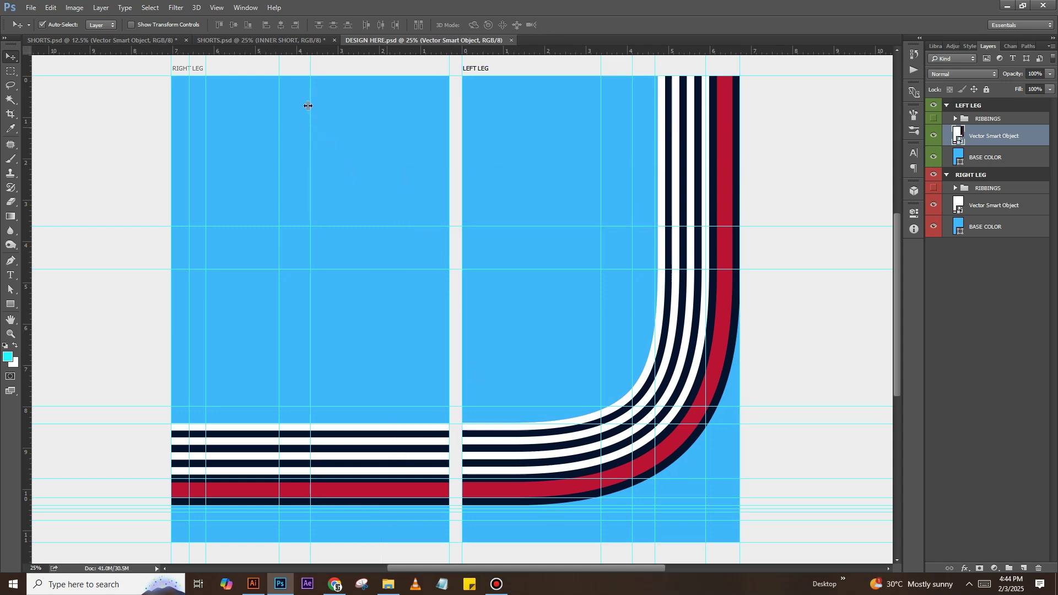
click(275, 41)
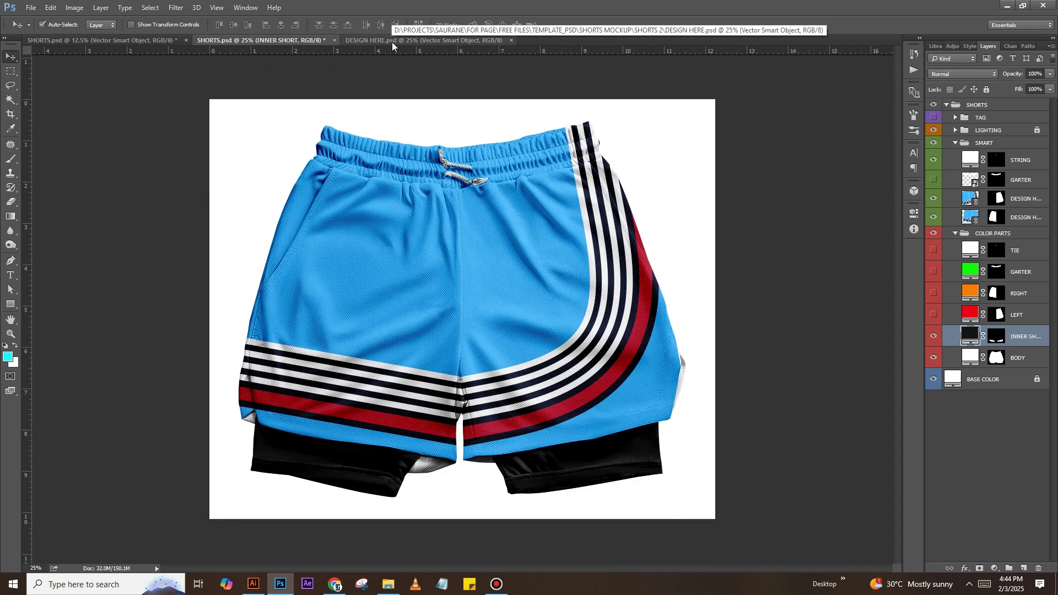
key(ctrl+shift+Tab)
click(589, 266)
Duplicate the Jumpman logo layer into DESIGN HERE.psd
right_click(980, 168)
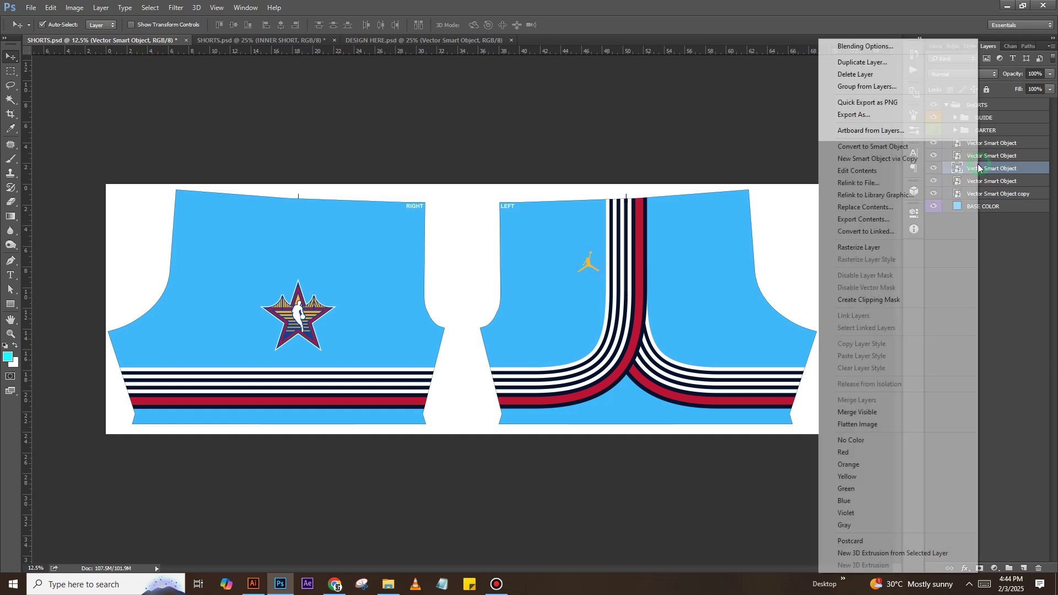
click(970, 62)
click(487, 220)
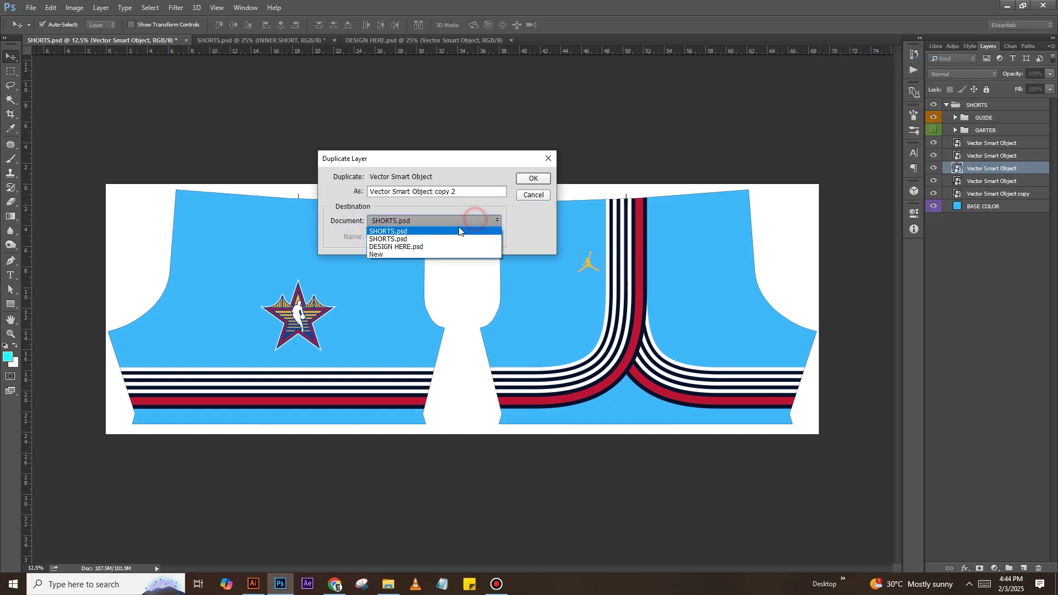
click(406, 241)
click(533, 178)
click(375, 41)
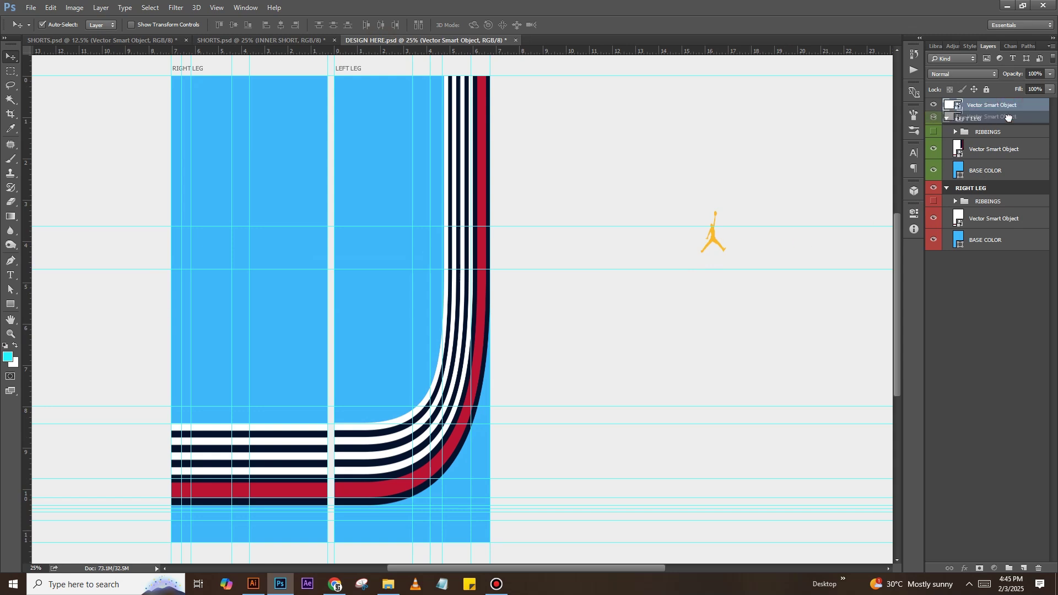
Put the Jumpman in the LEFT LEG group, left of the curved stripes, and save
drag(1010, 107, 1009, 143)
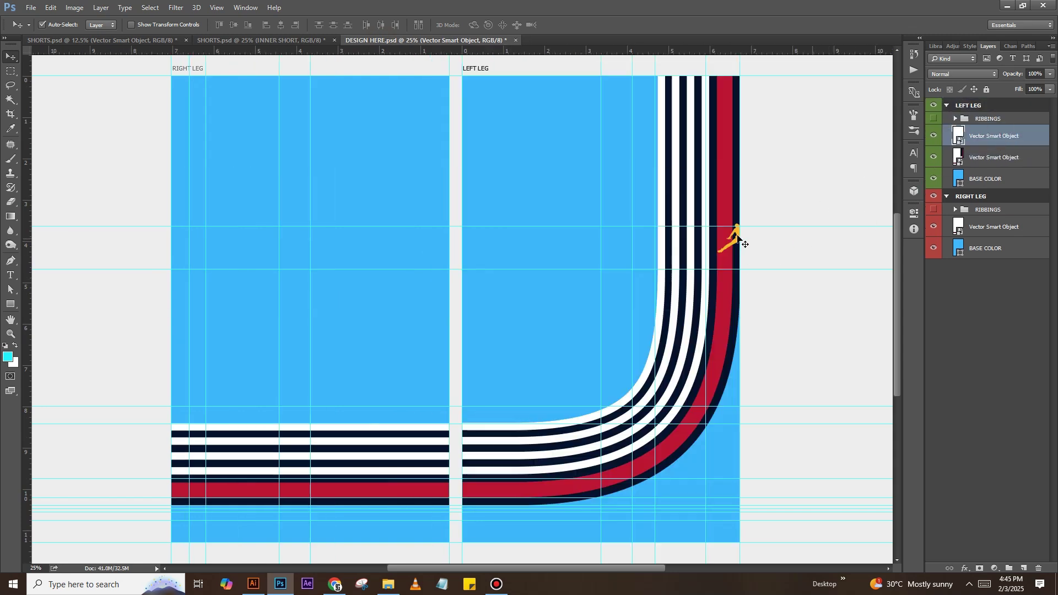
drag(745, 240, 635, 268)
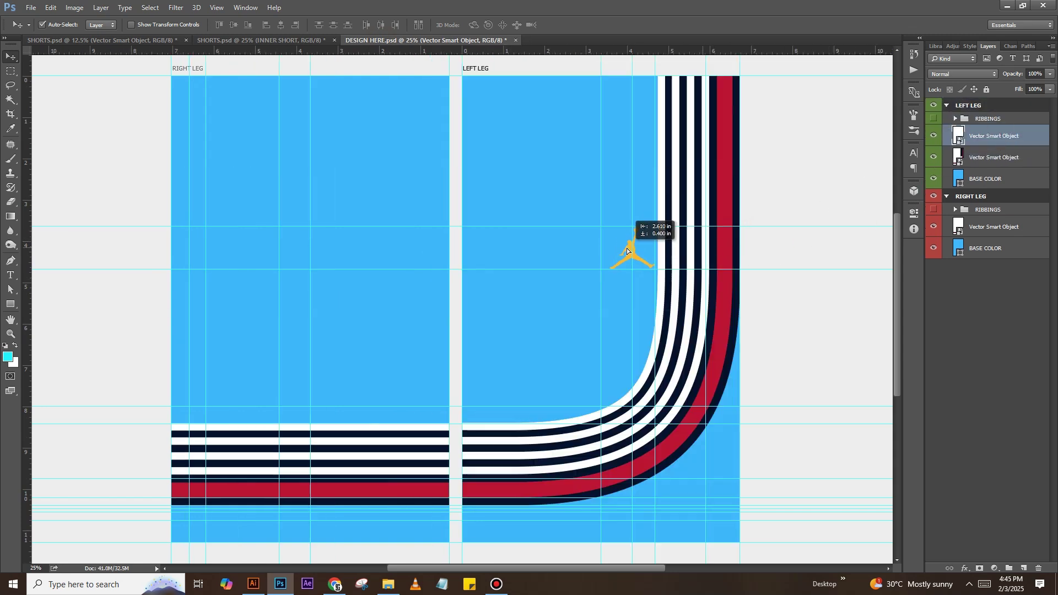
key(ctrl+t)
key(Left)
key(Left)
key(Left)
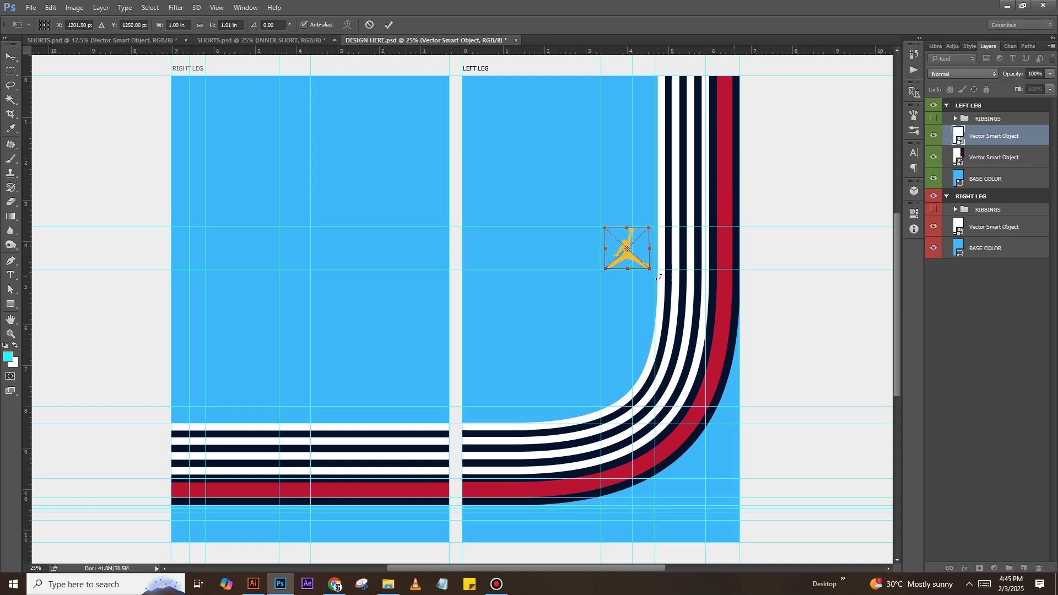
key(Left)
key(Left)
key(Left)
key(Return)
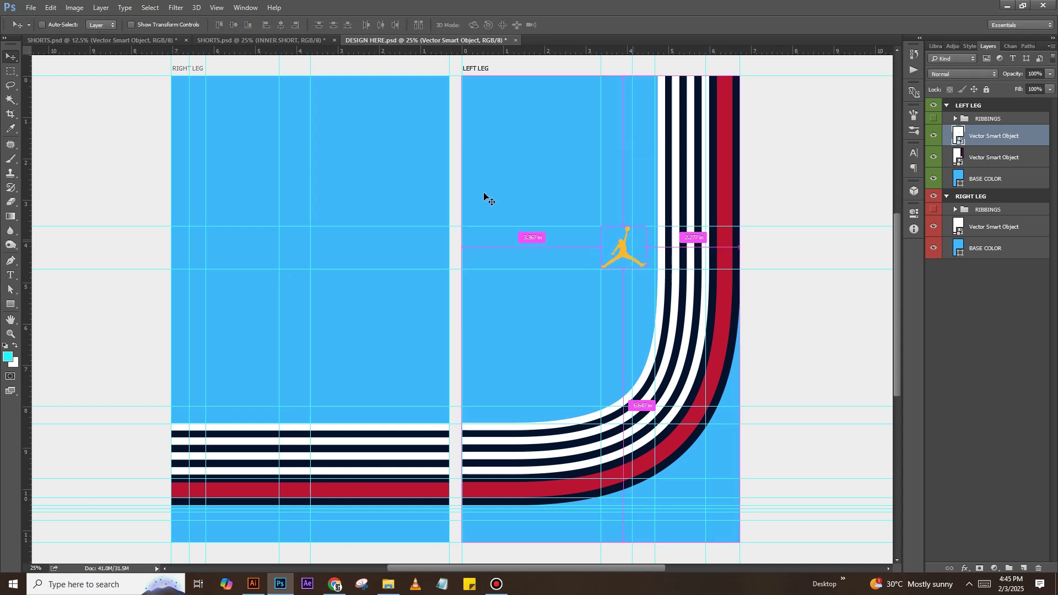
key(ctrl+s)
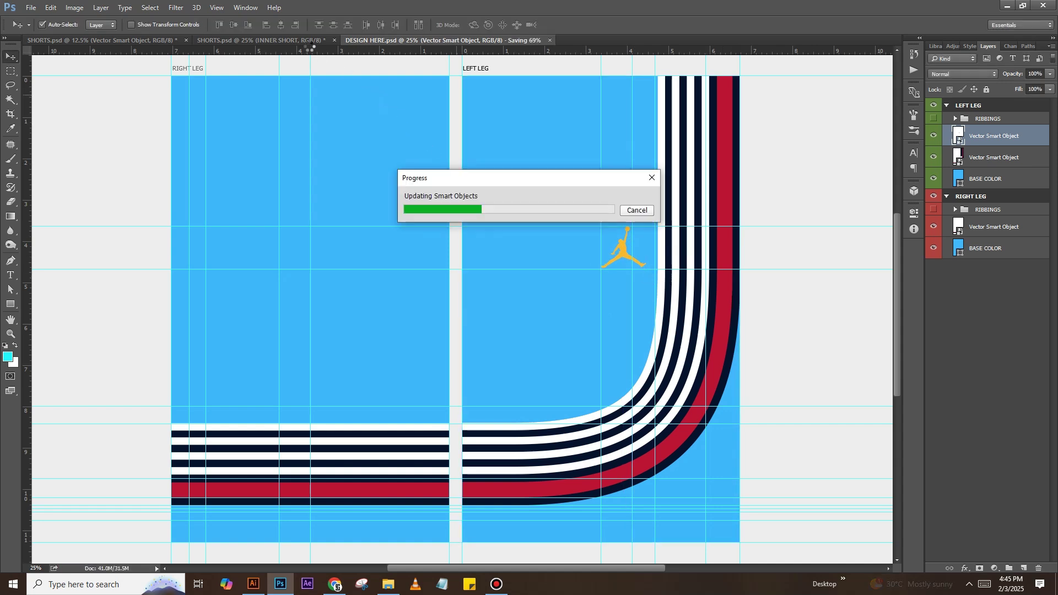
After checking the mockup, shift the Jumpman slightly left and save again
click(330, 42)
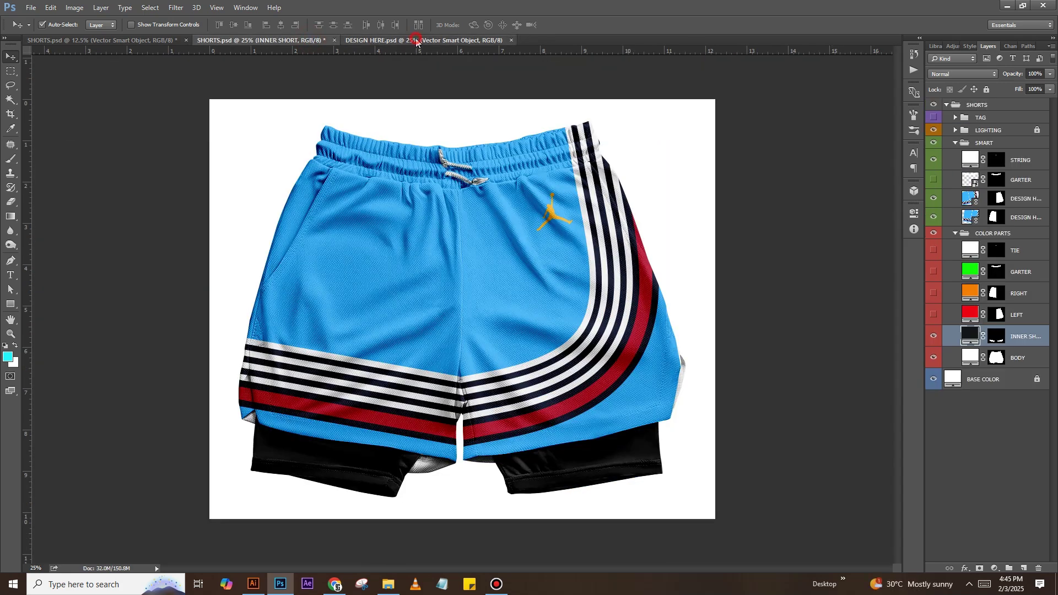
click(414, 40)
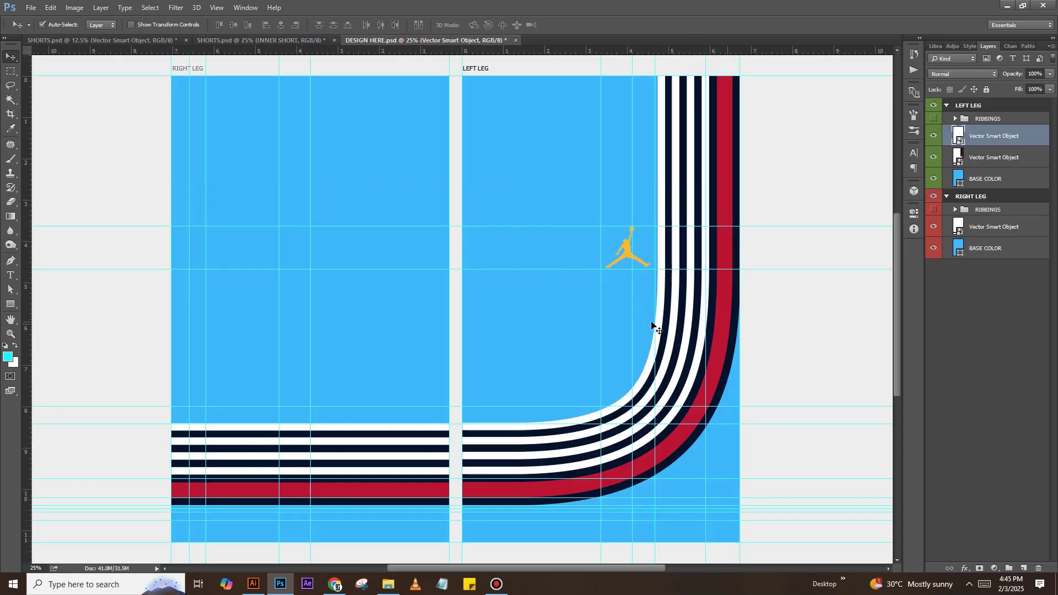
drag(655, 318, 650, 314)
key(ctrl+s)
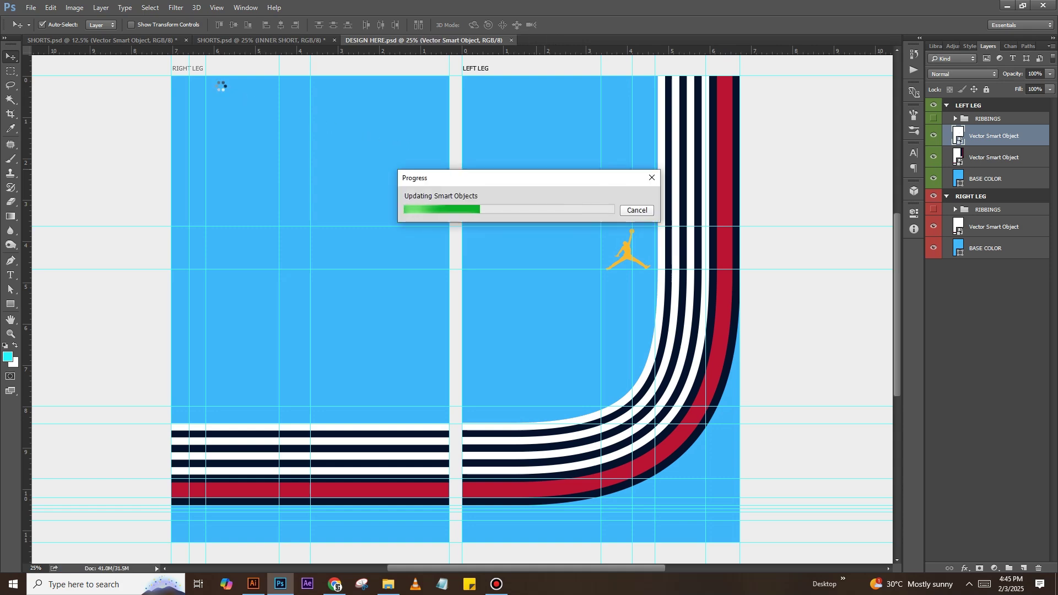
click(229, 40)
Duplicate the All-Star star logo layer into DESIGN HERE.psd and save the template
click(171, 40)
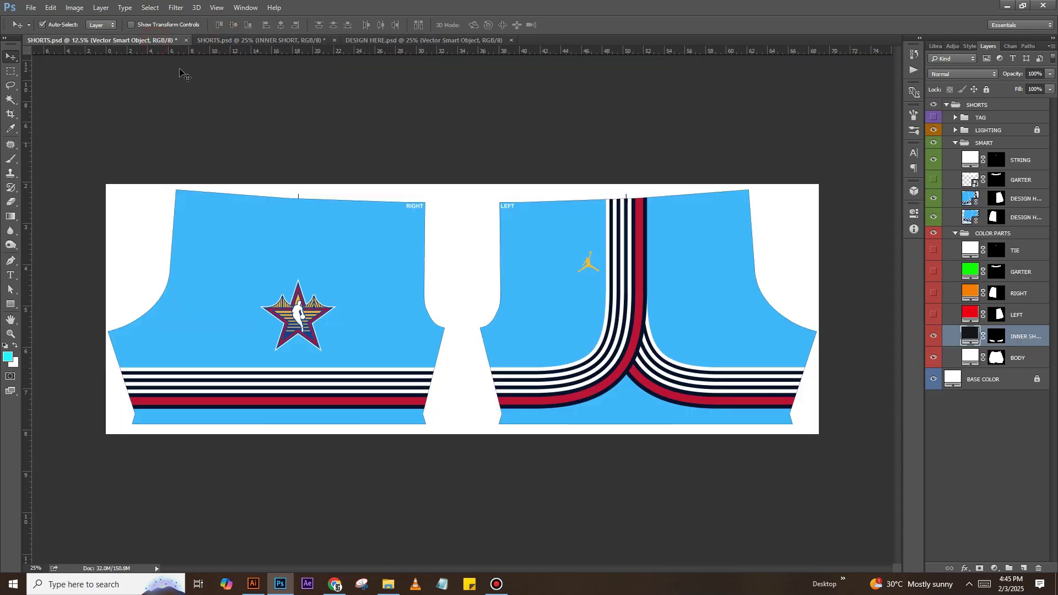
right_click(990, 158)
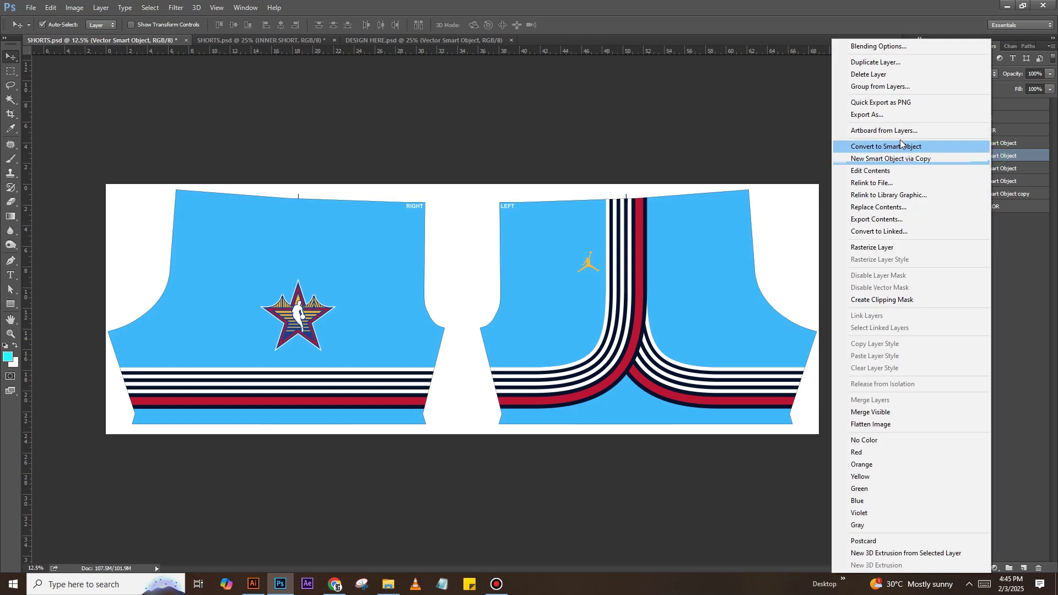
click(860, 64)
click(450, 220)
click(408, 246)
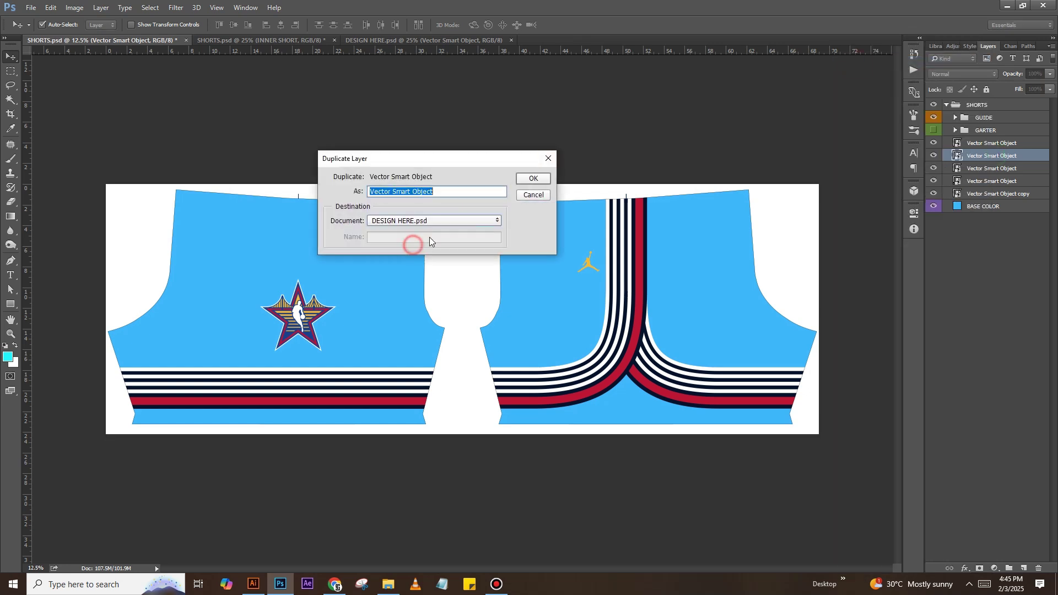
click(532, 178)
click(451, 40)
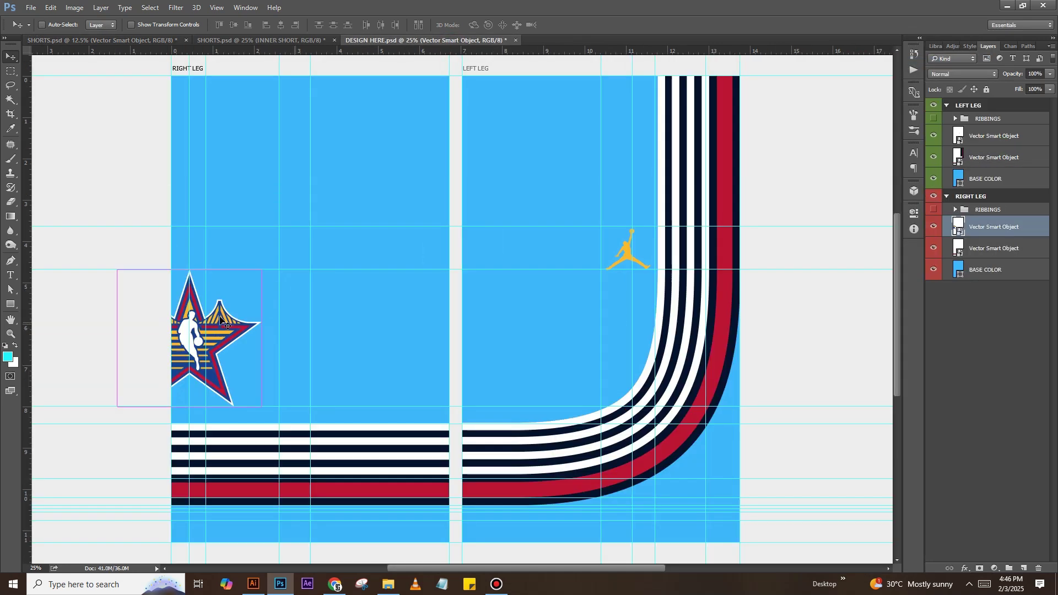
key(ctrl+s)
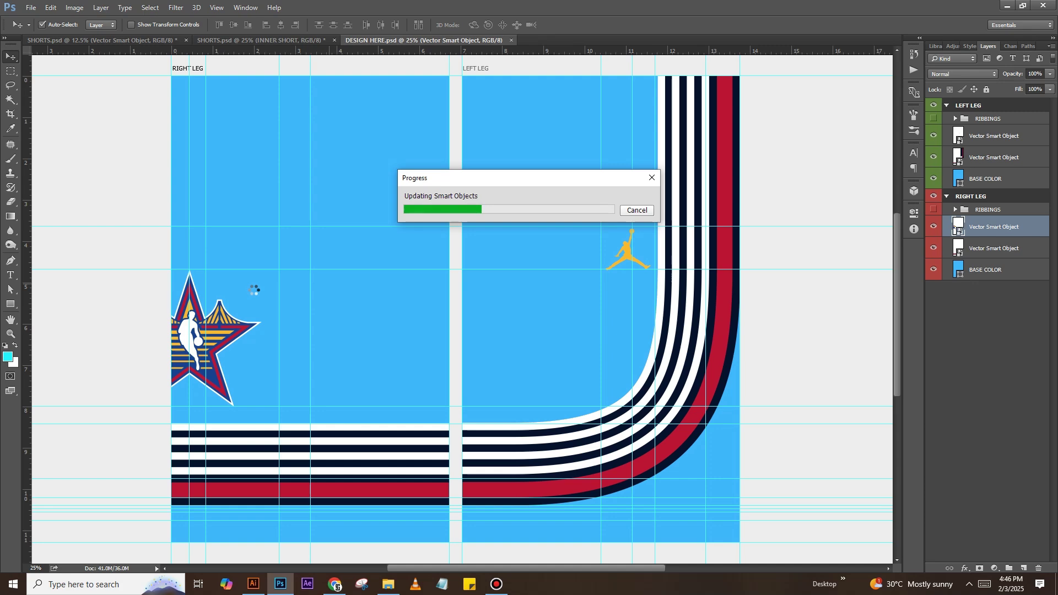
click(259, 41)
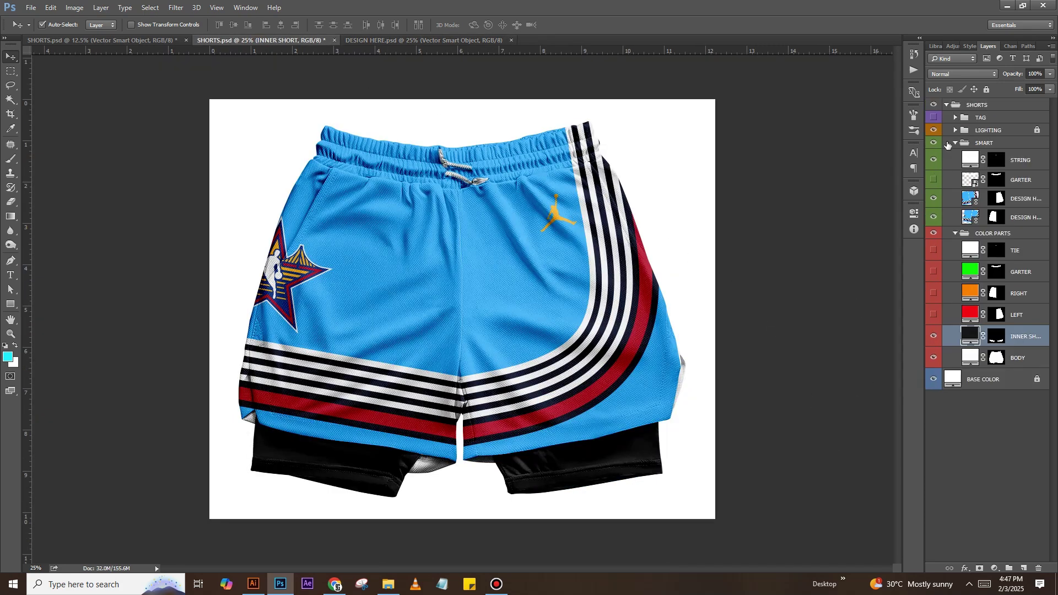
Show the TAG group and fill the tag's BASE rectangle with light blue 40b8ff
click(934, 118)
click(956, 118)
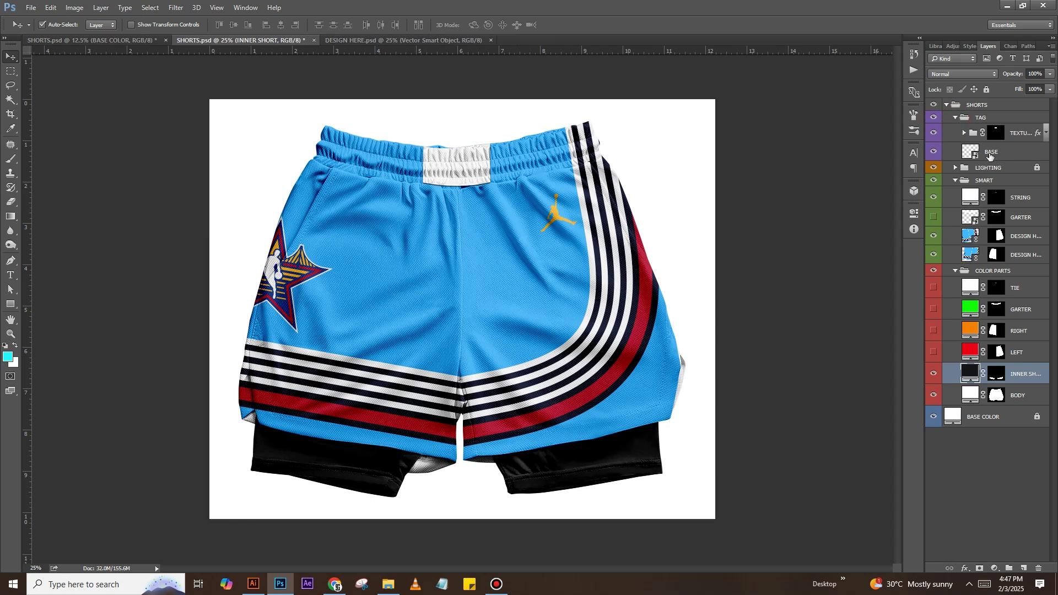
double_click(975, 157)
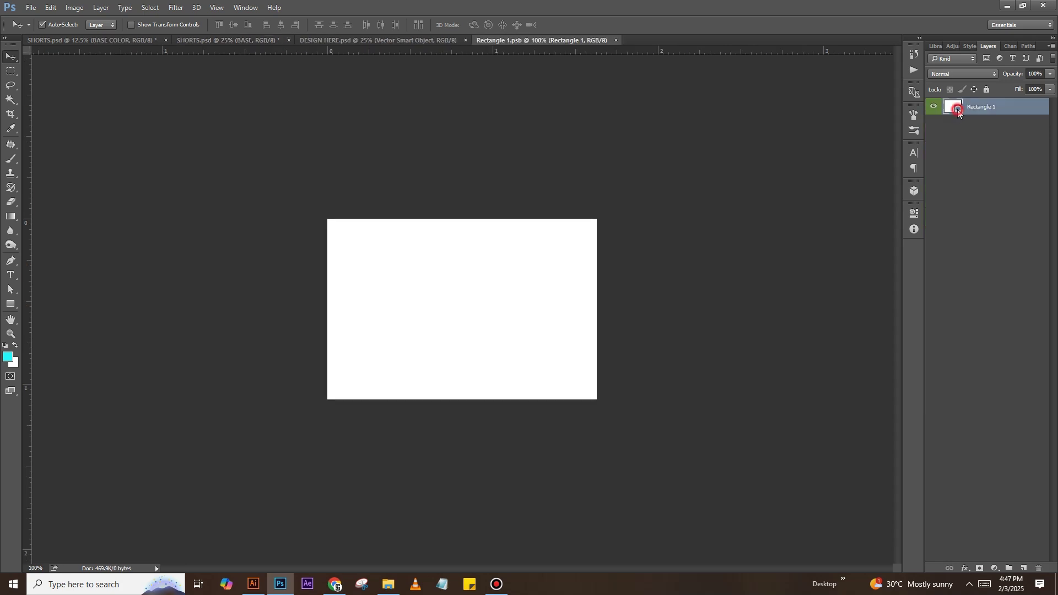
double_click(959, 109)
text(40b8ff)
click(924, 135)
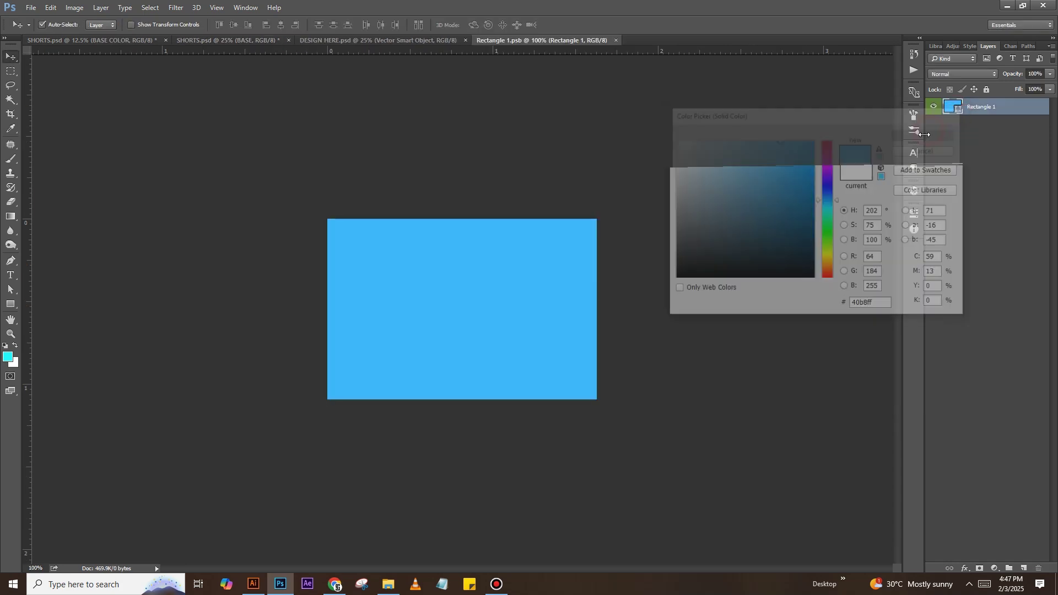
Paste the tree logo onto the tag, shrink it to fit, save, and close the extra documents
key(ctrl+v)
click(567, 188)
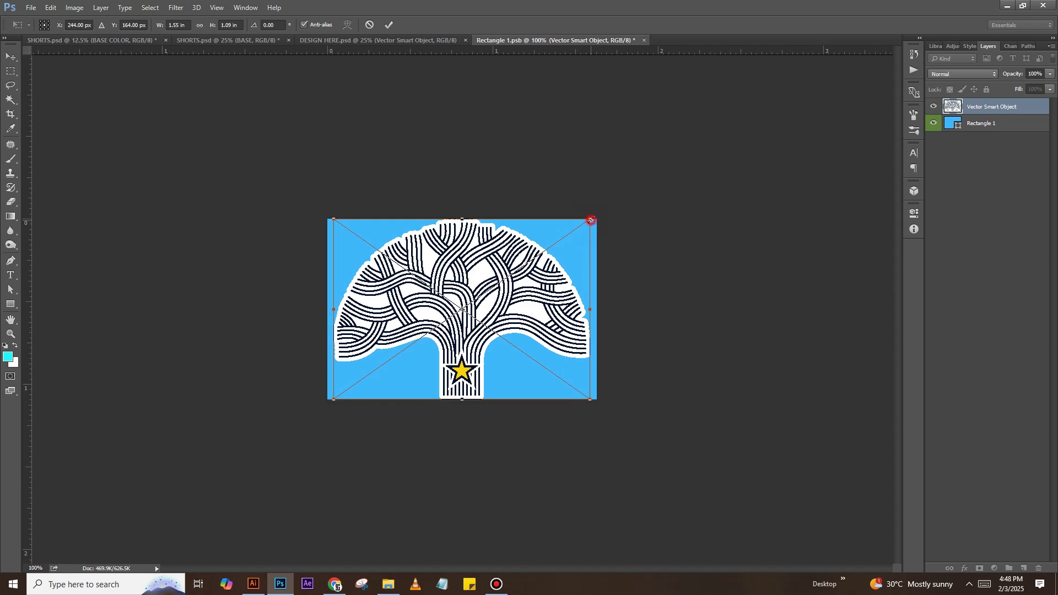
drag(591, 220, 553, 247)
key(Return)
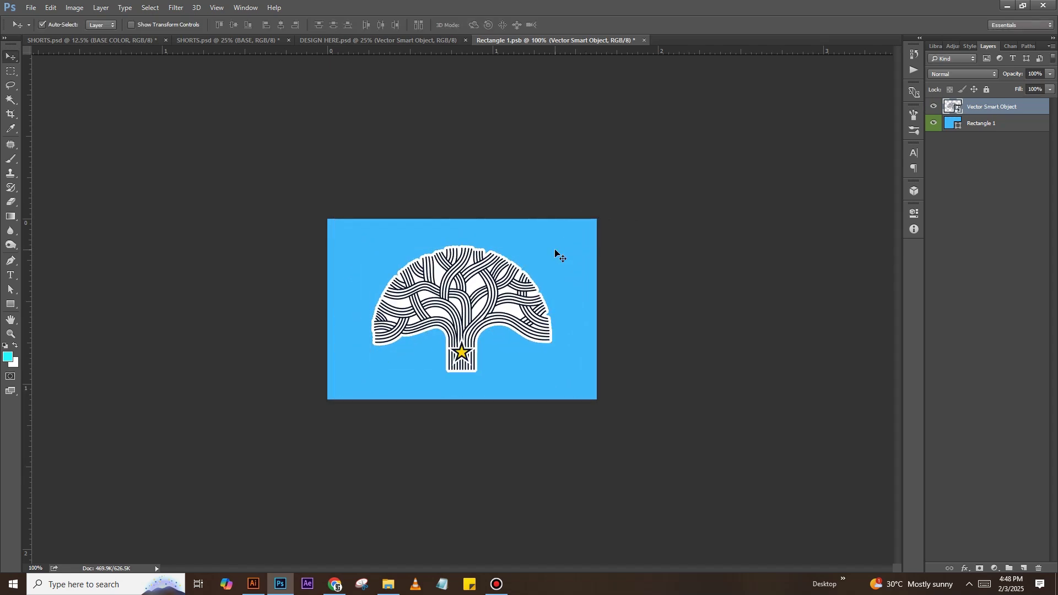
key(ctrl+s)
click(259, 40)
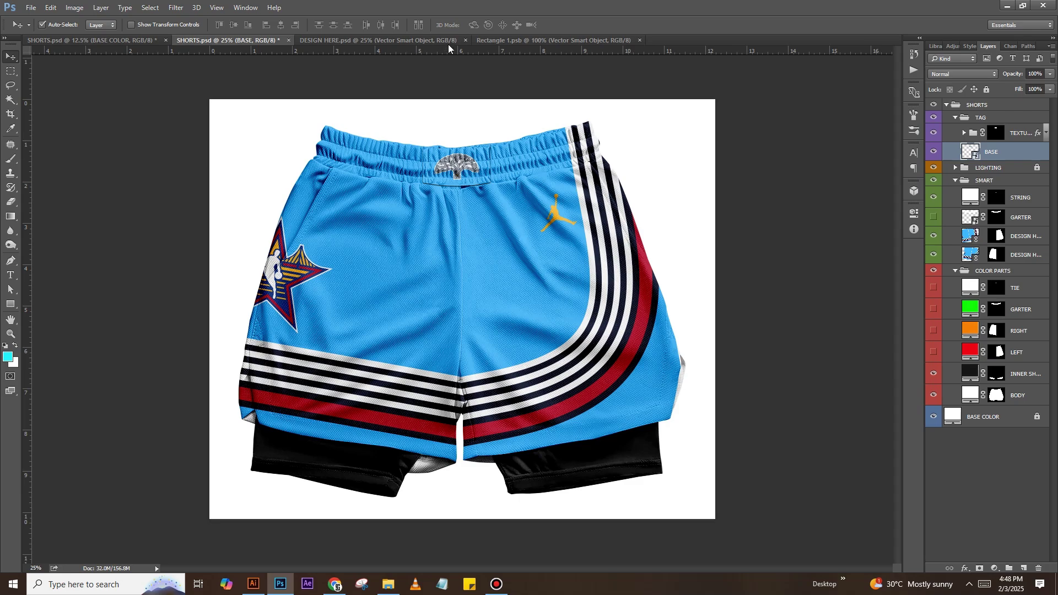
click(466, 40)
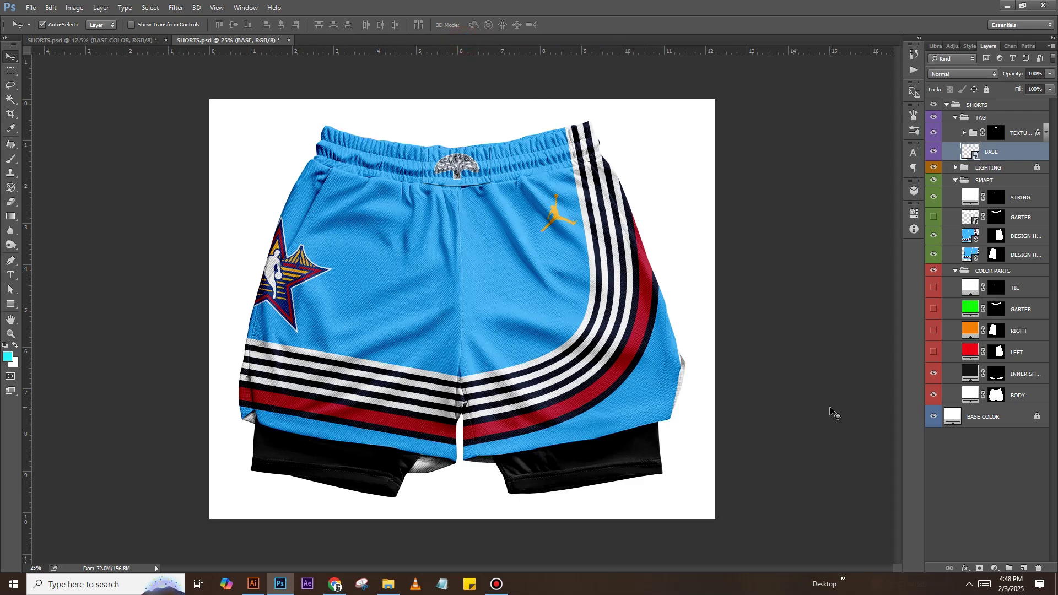